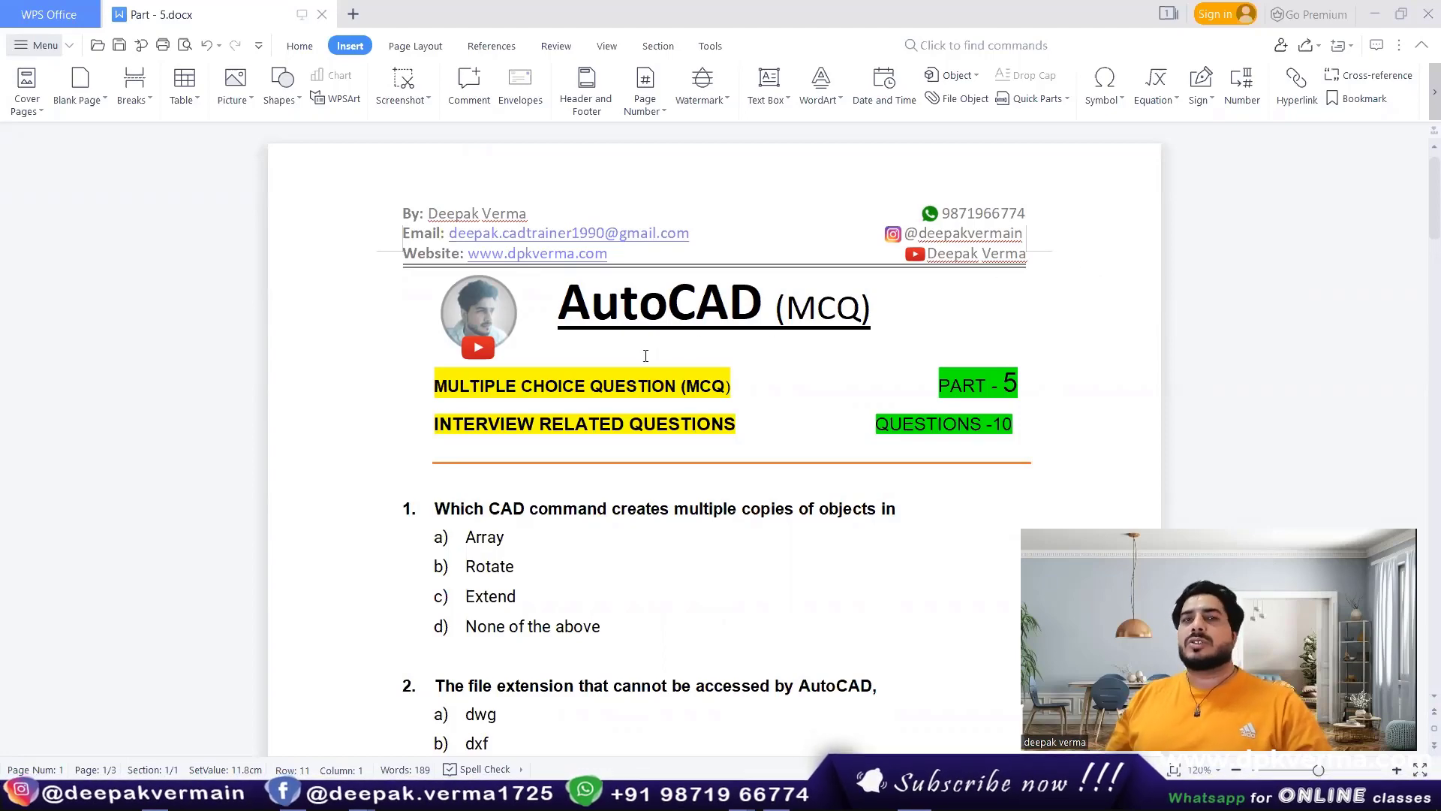
Read through the opening AutoCAD MCQ questions, then switch over to AutoCAD
scroll(614, 389, down, 1)
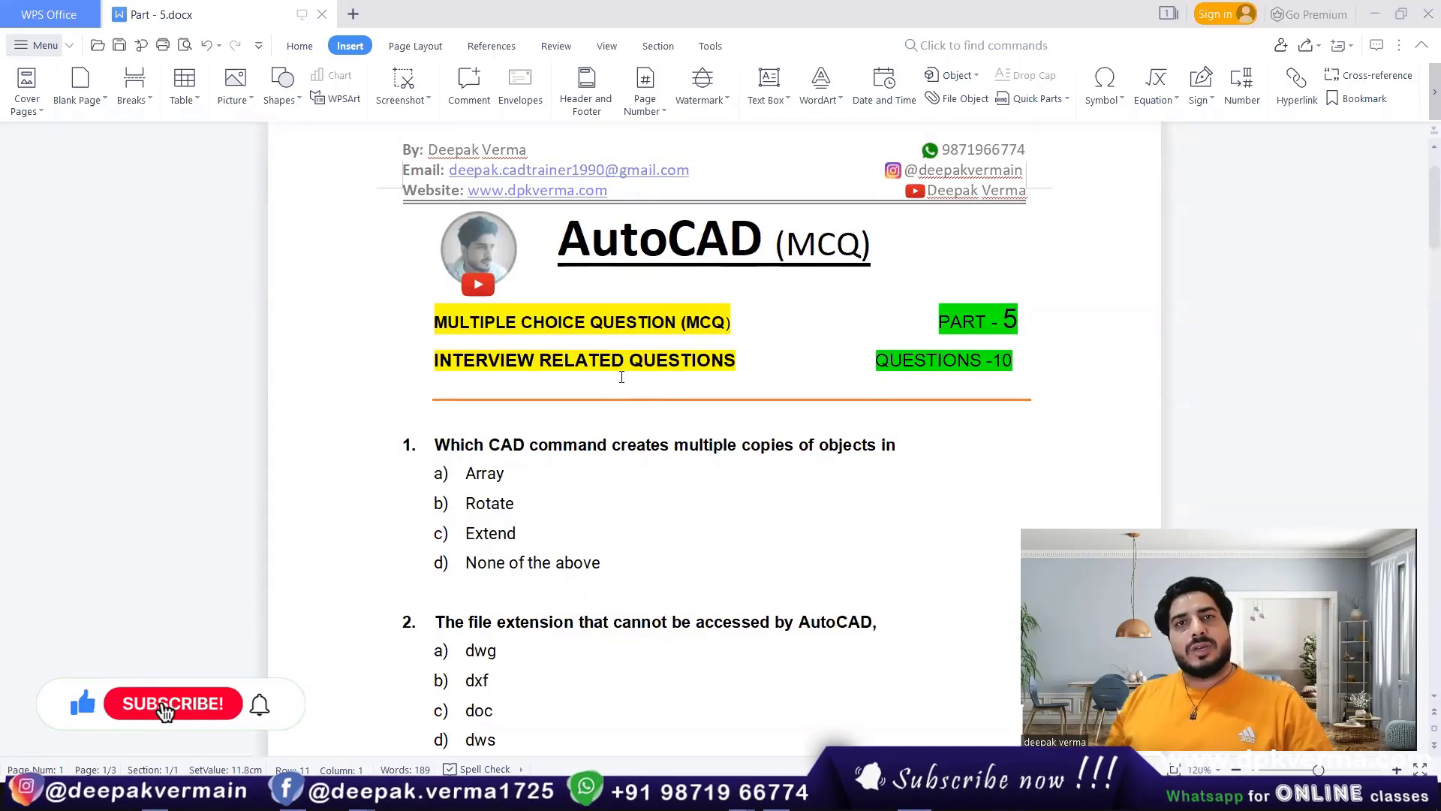
scroll(599, 391, down, 1)
scroll(602, 396, down, 1)
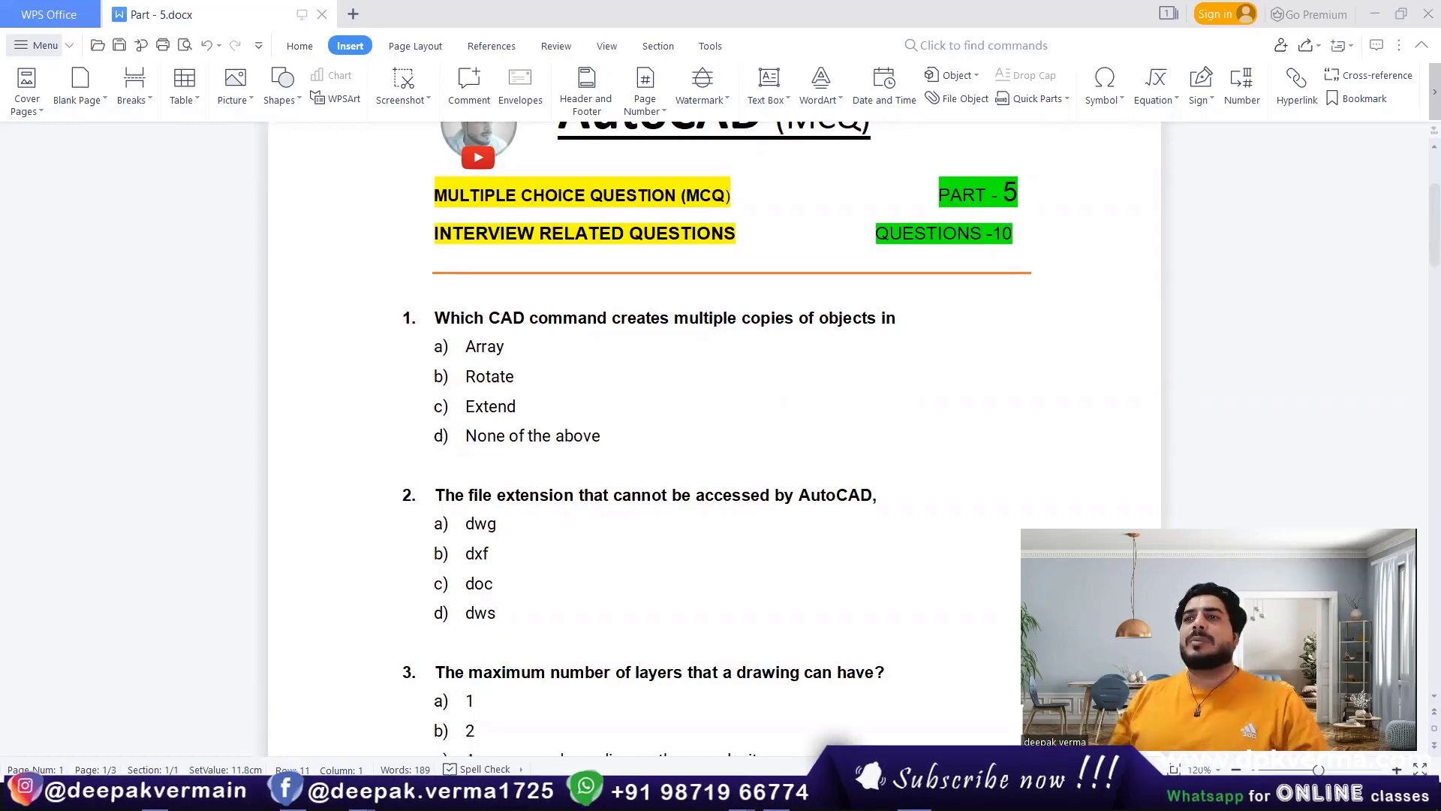
key(alt+Tab)
Maximize the blank Drawing5 and draw a single circle in it
click(1154, 66)
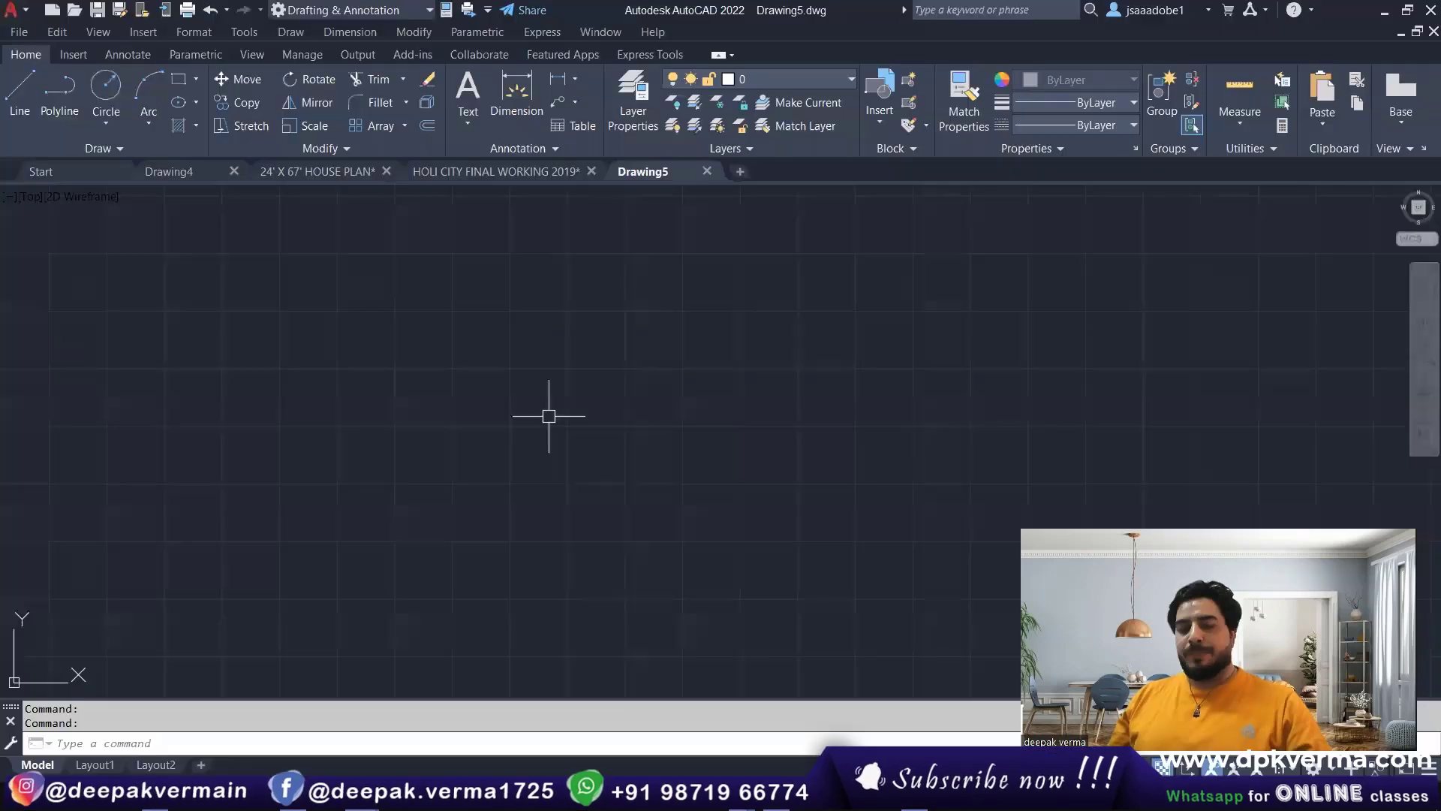
text(c)
key(Return)
click(289, 422)
click(334, 442)
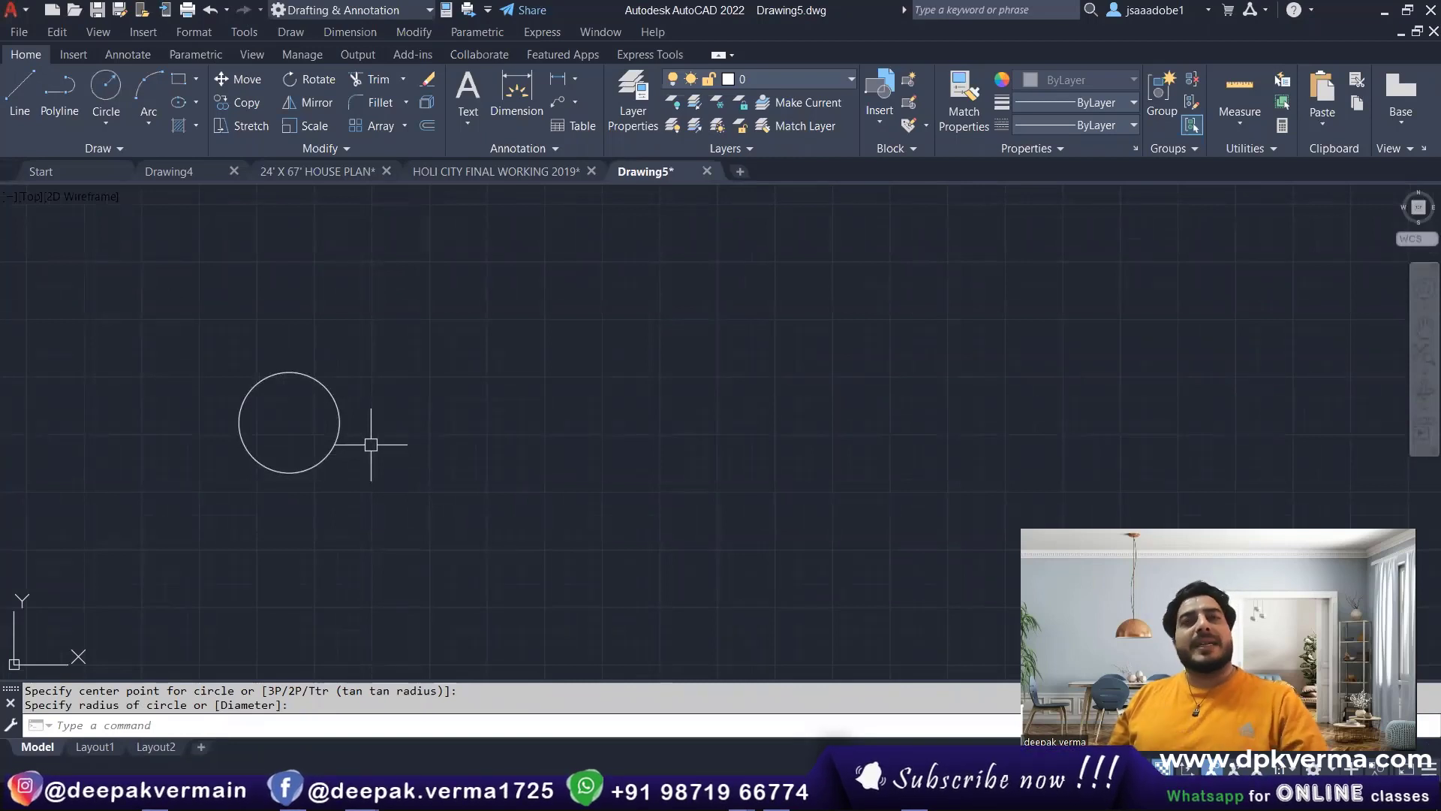
Array the circle rectangularly into 6 columns by 3 rows with tighter column spacing
text(ar)
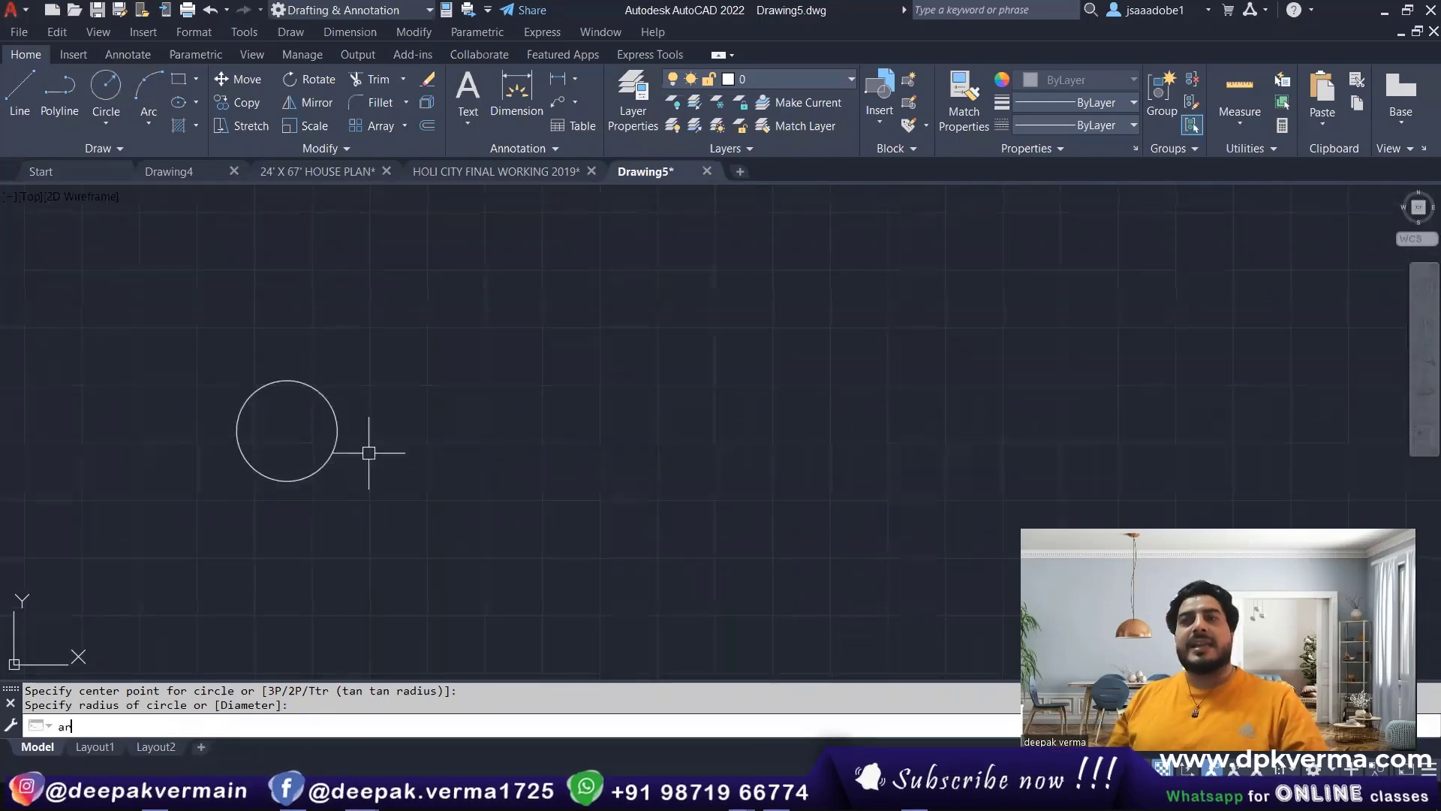
key(Return)
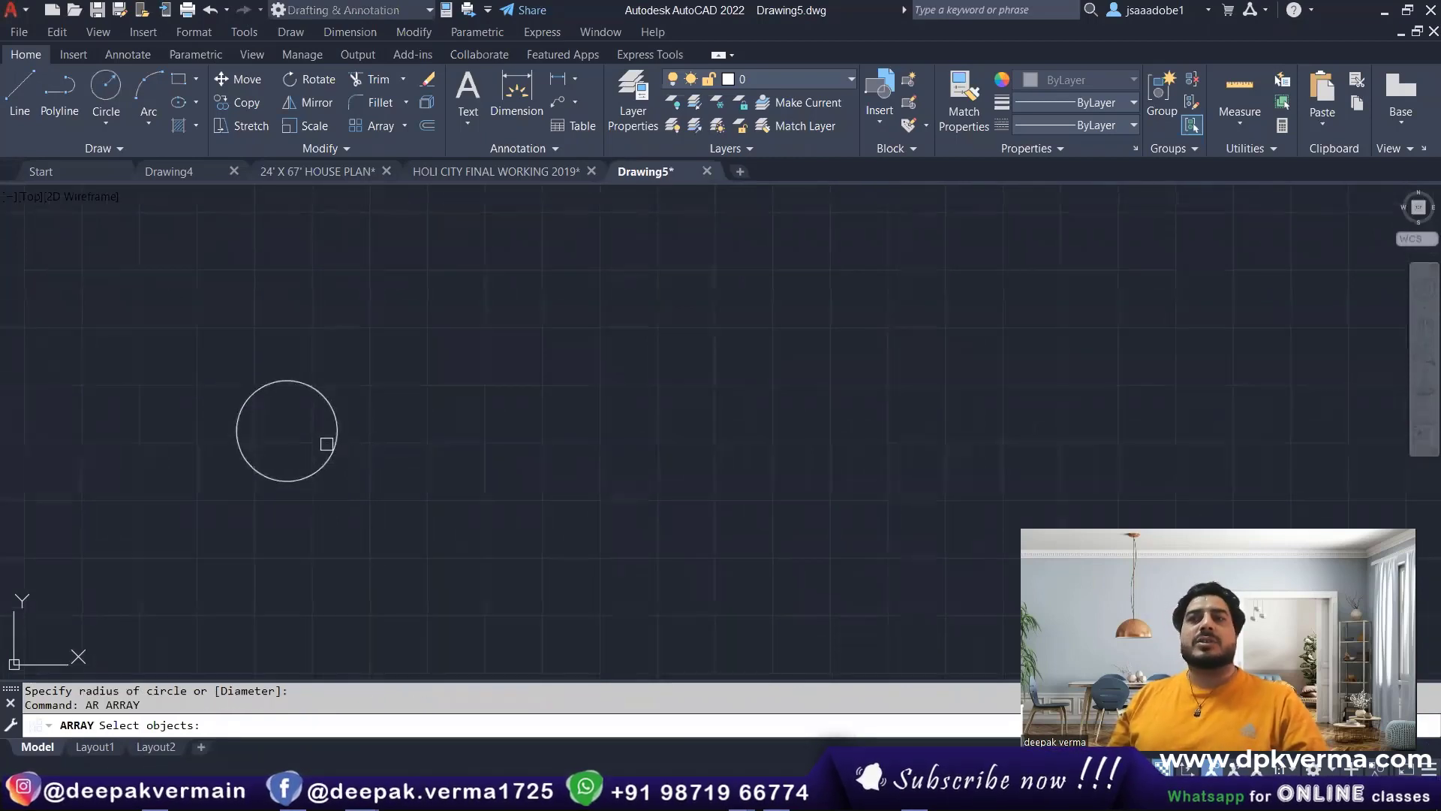
click(334, 443)
key(Return)
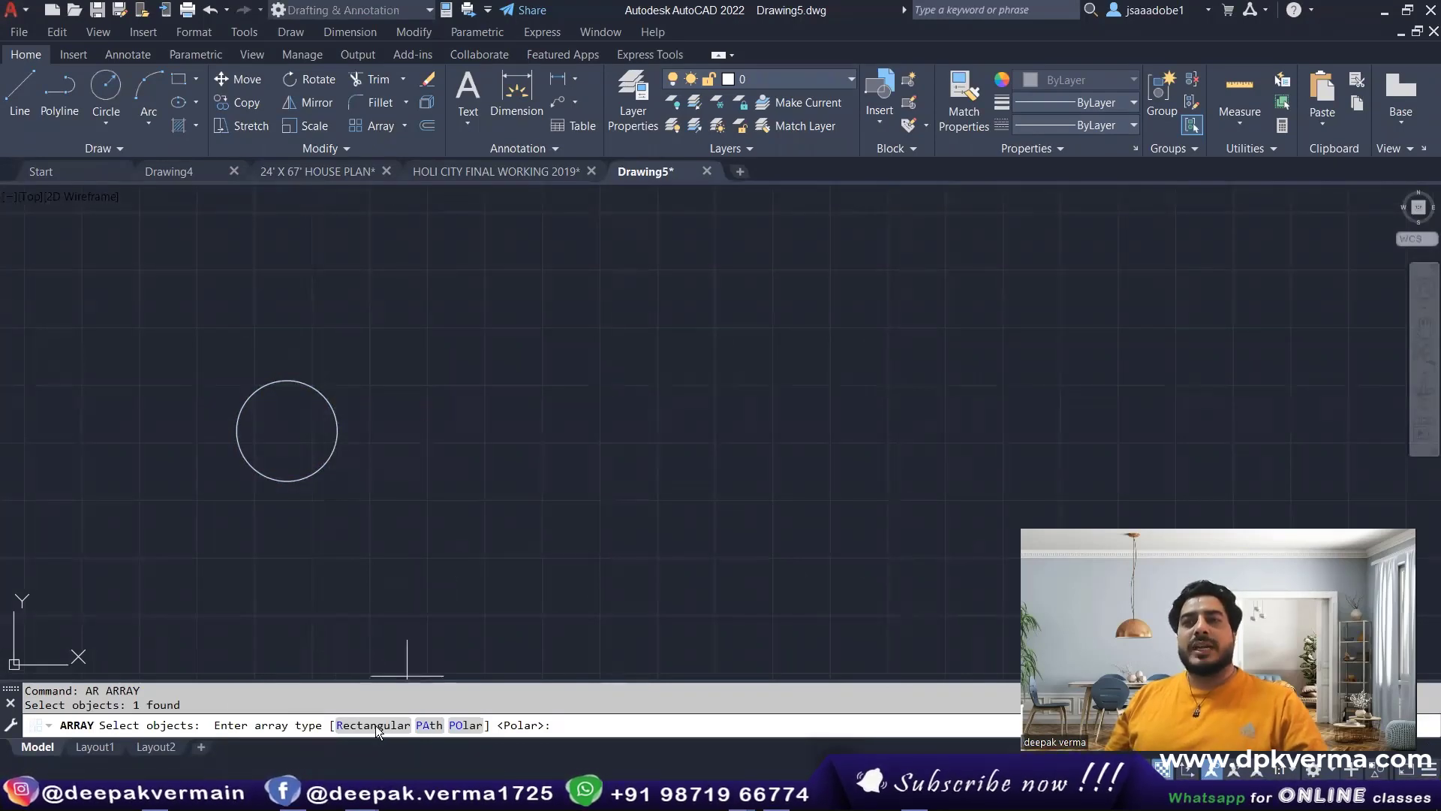
click(374, 725)
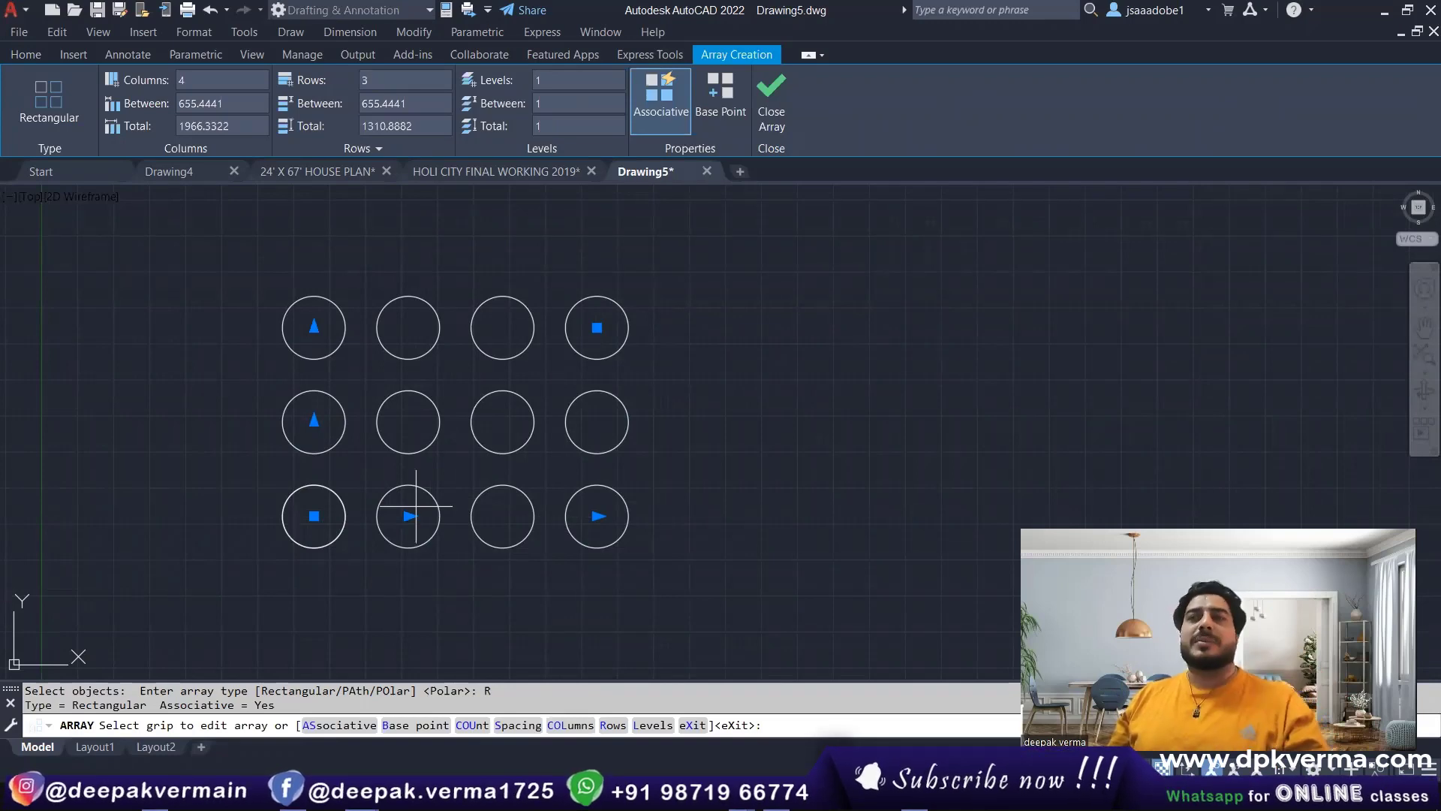
click(596, 516)
click(837, 516)
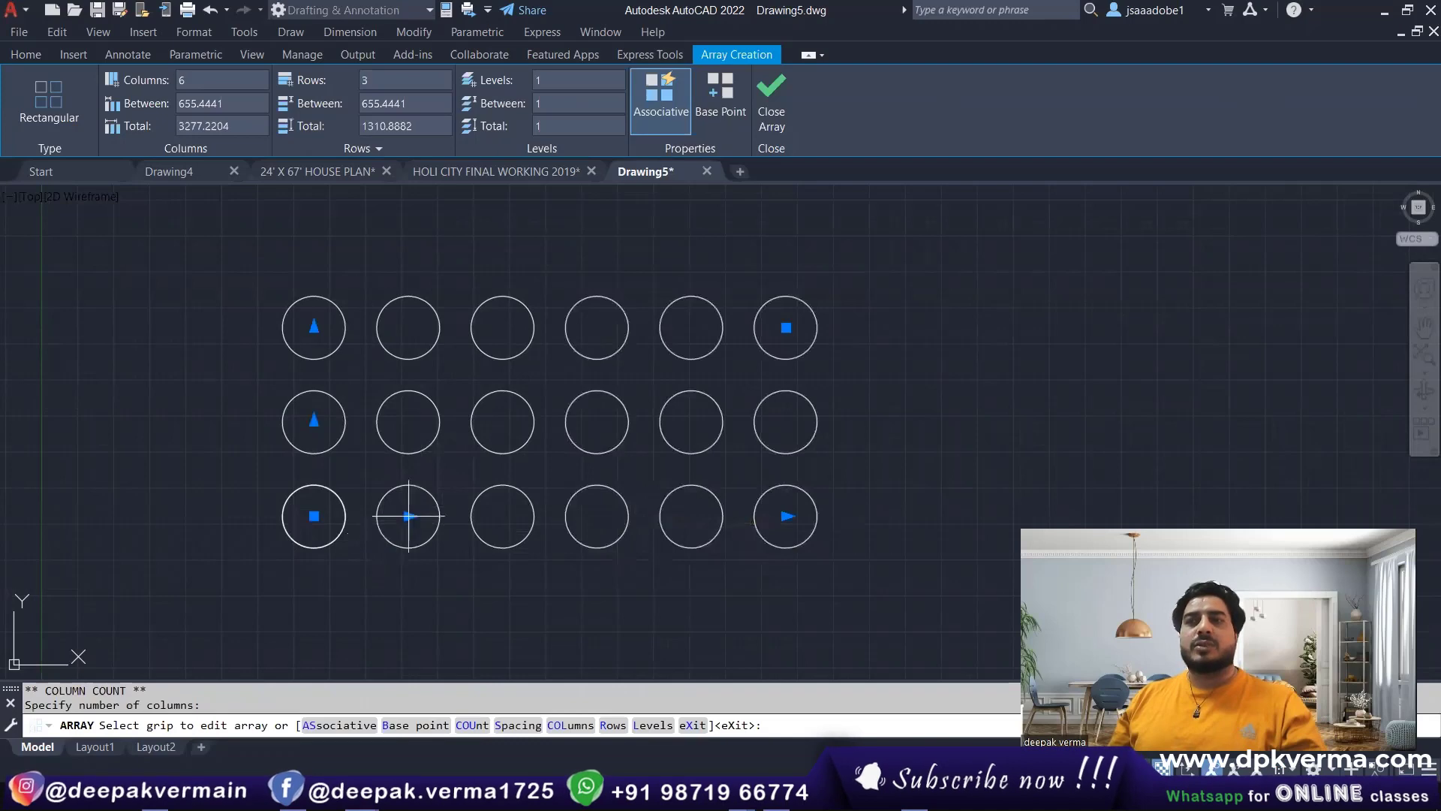
click(408, 515)
click(399, 513)
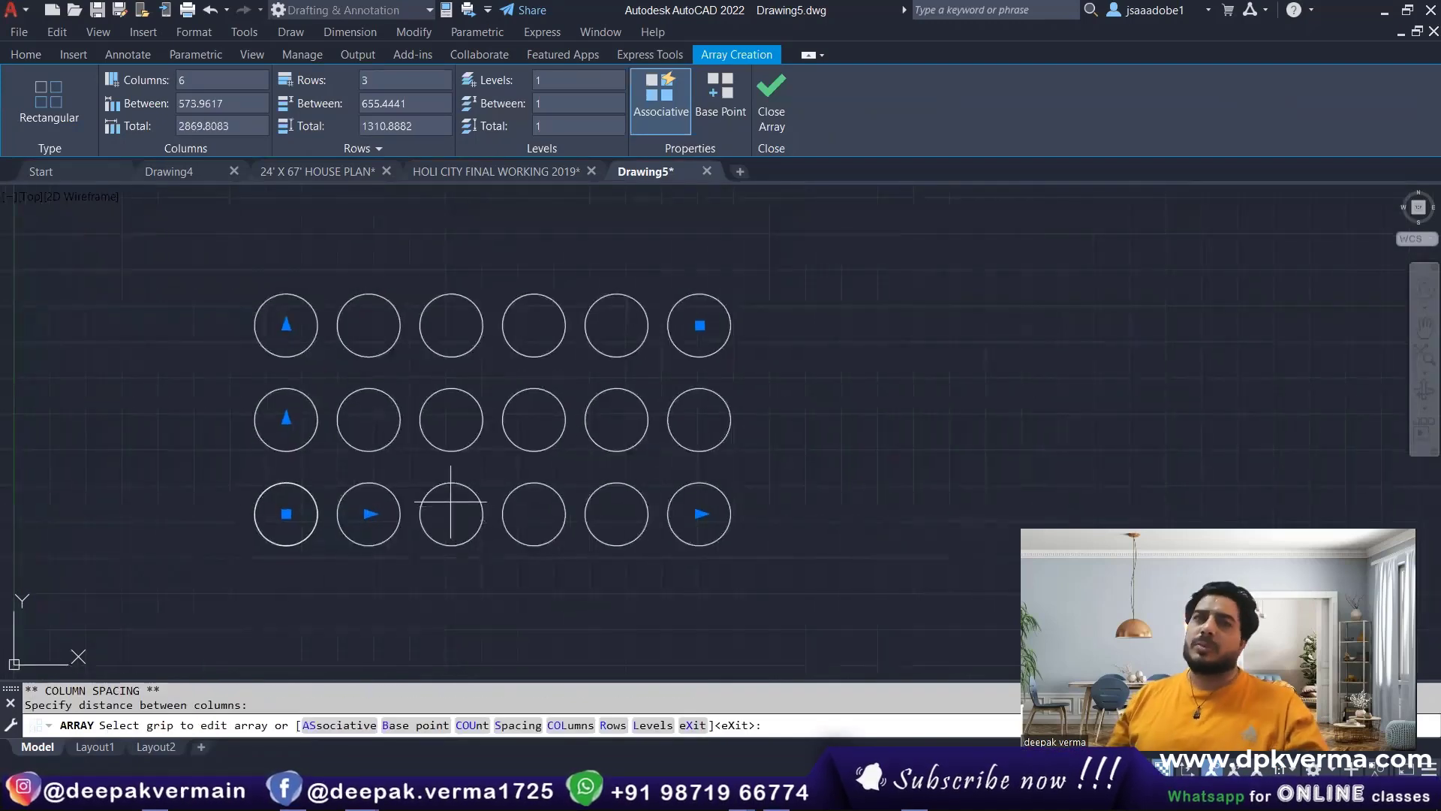
key(Escape)
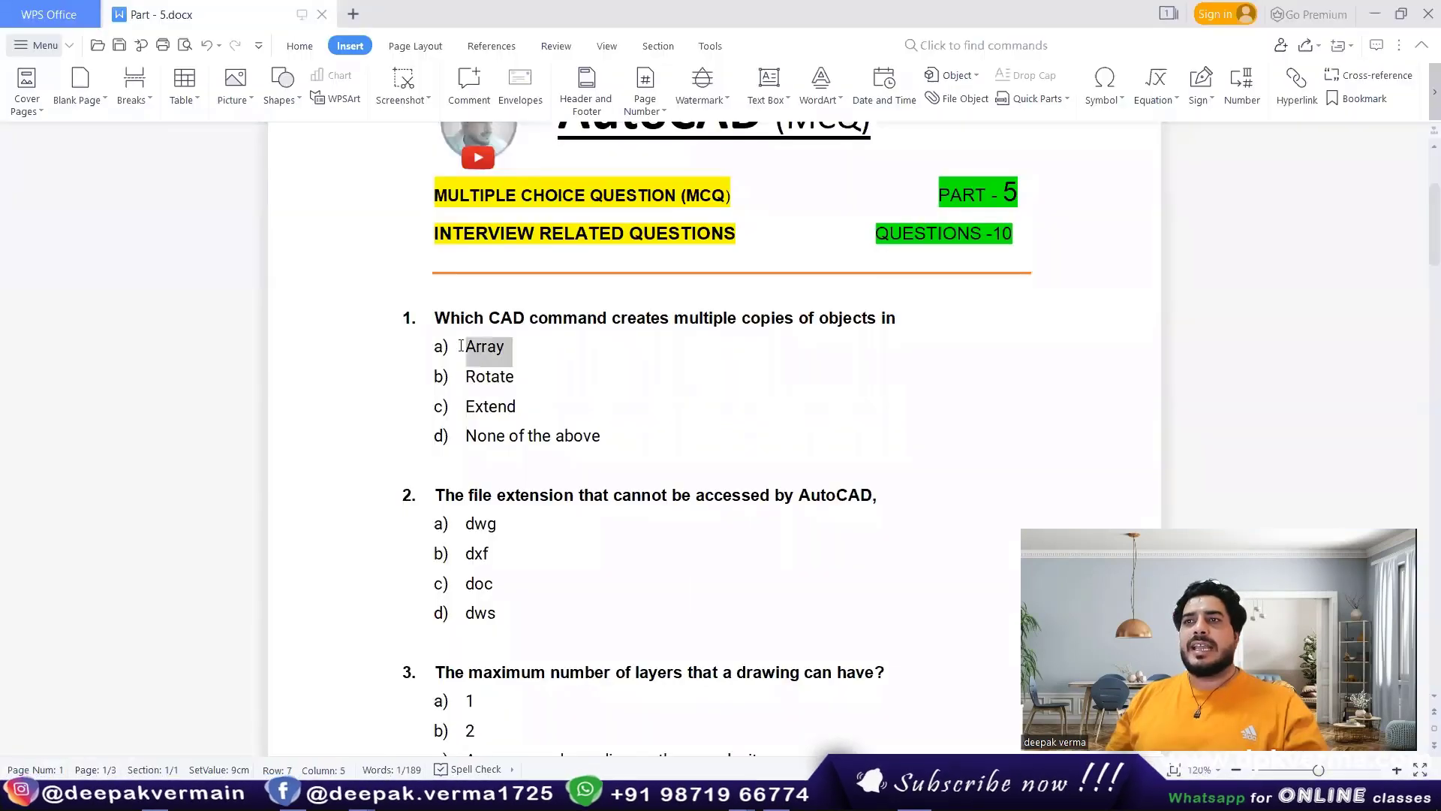
Highlight question 1's answer a) Array in green
click(289, 50)
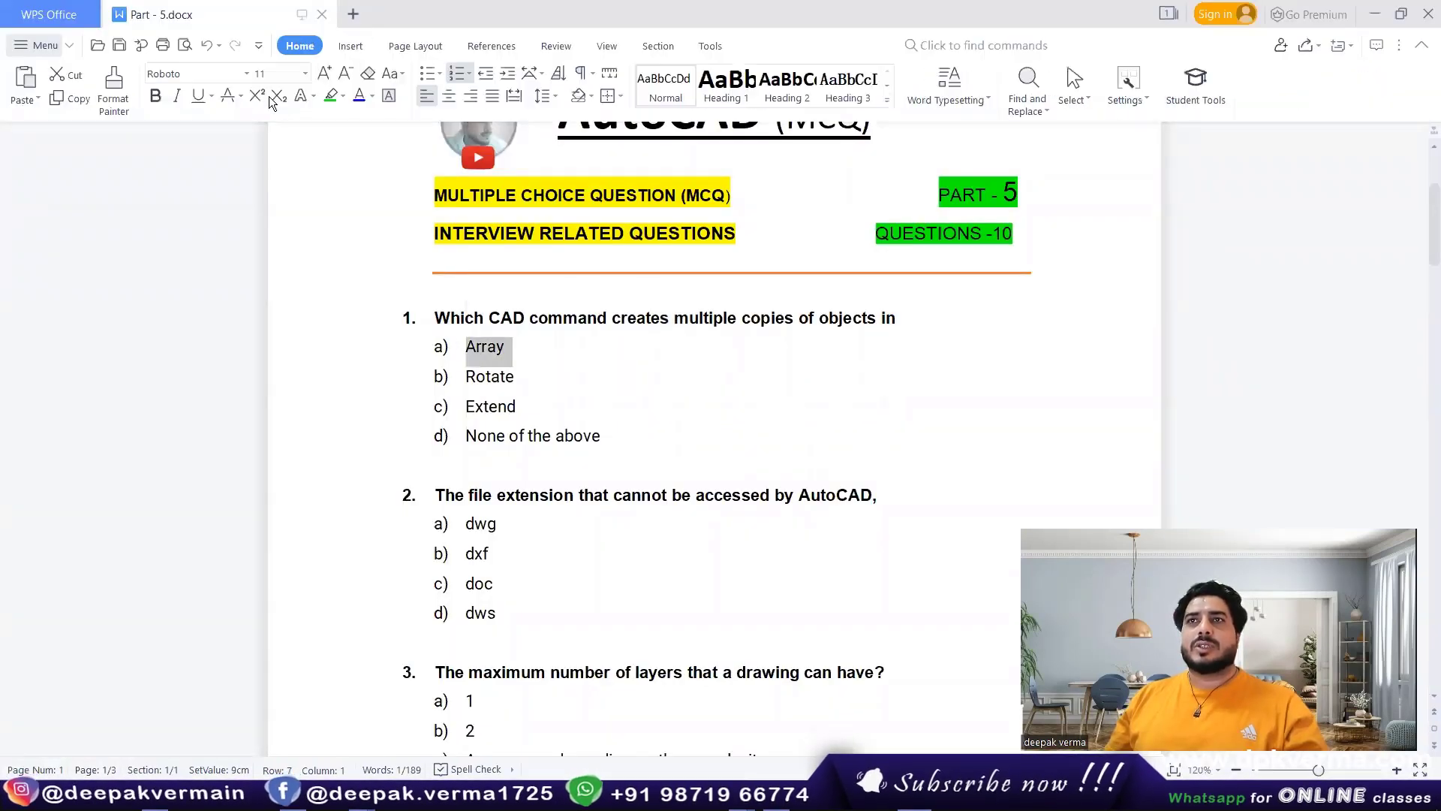
click(327, 100)
click(583, 489)
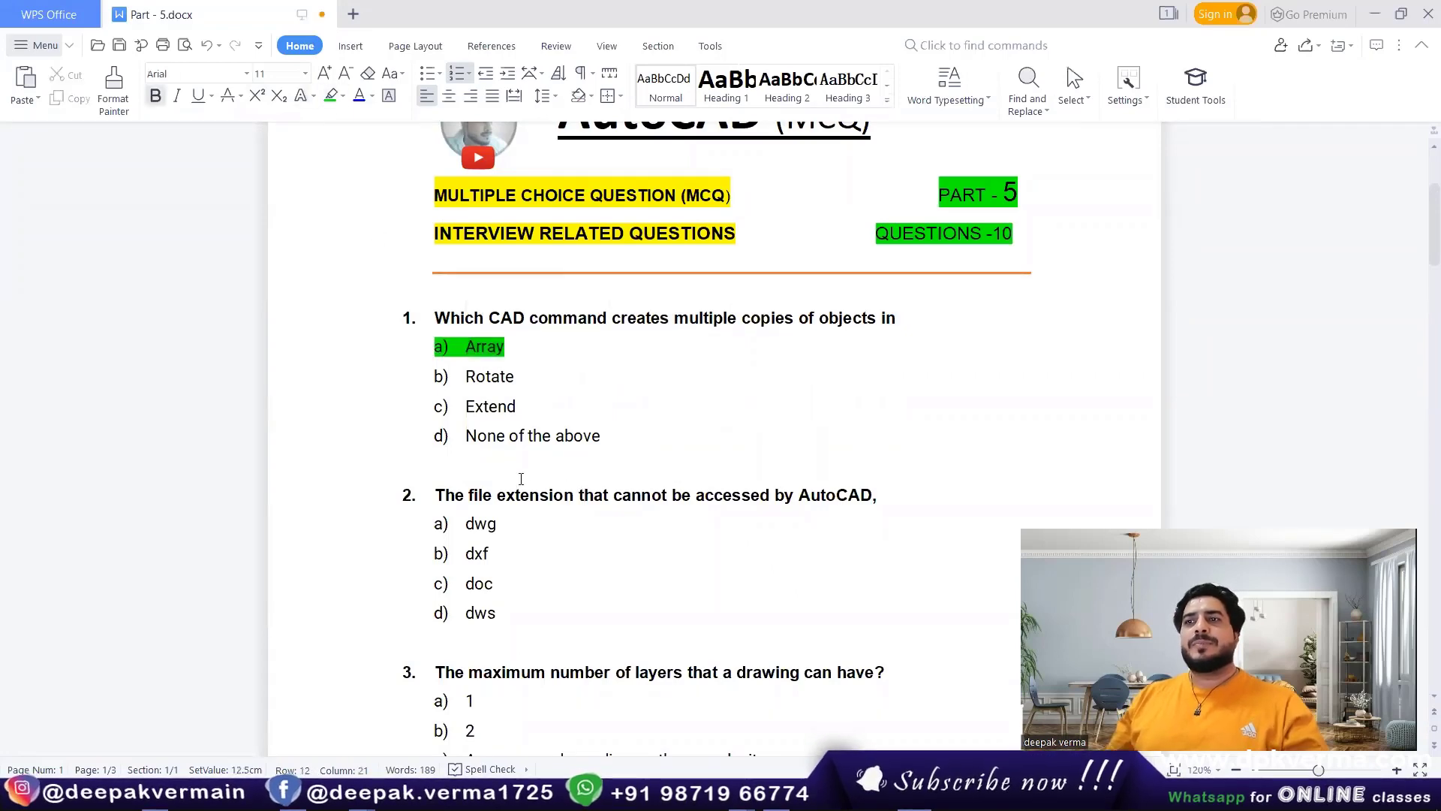
scroll(521, 479, down, 2)
scroll(524, 473, down, 1)
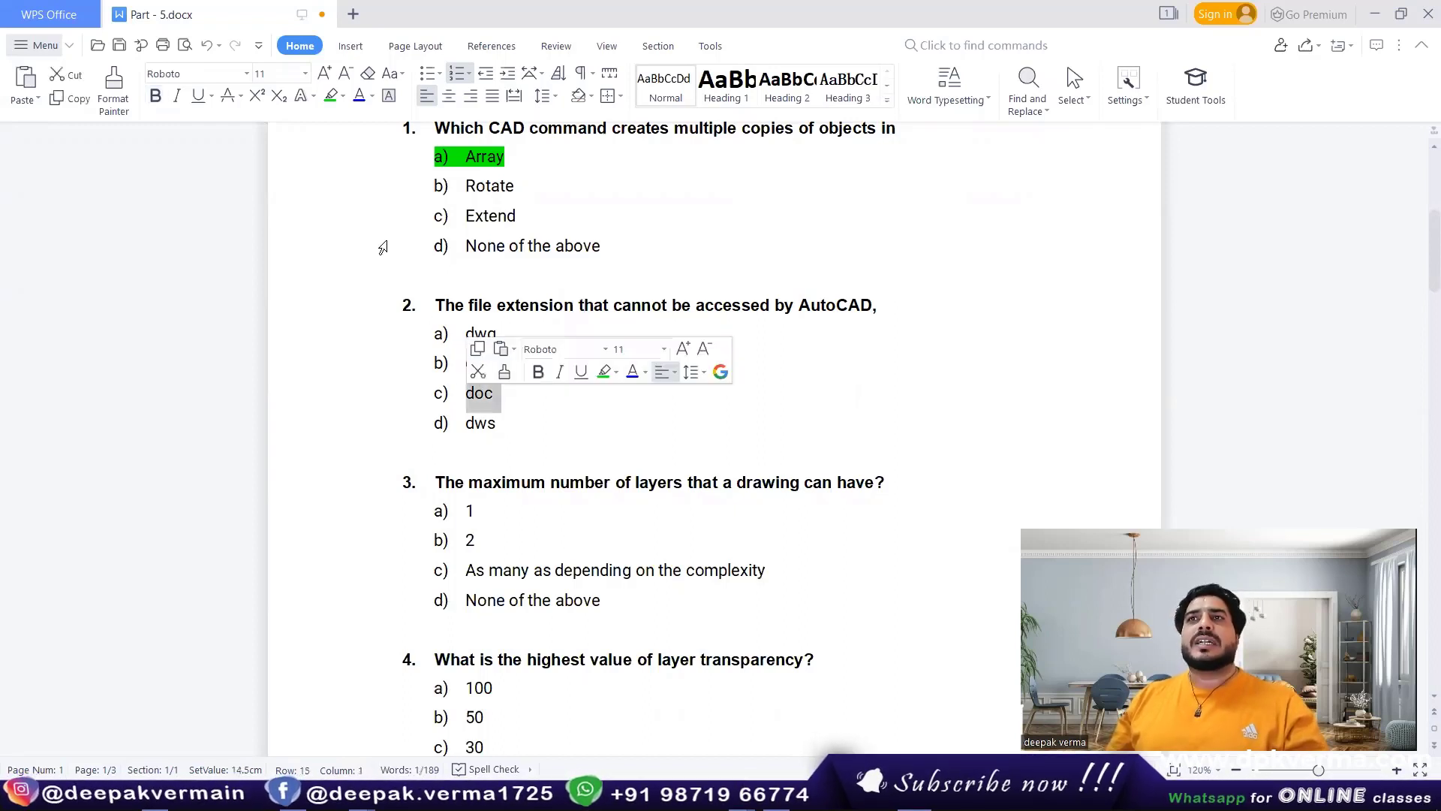
Highlight question 2's answer c) doc in green, then switch to the HOLI CITY drawing
click(331, 95)
click(556, 403)
scroll(555, 401, down, 1)
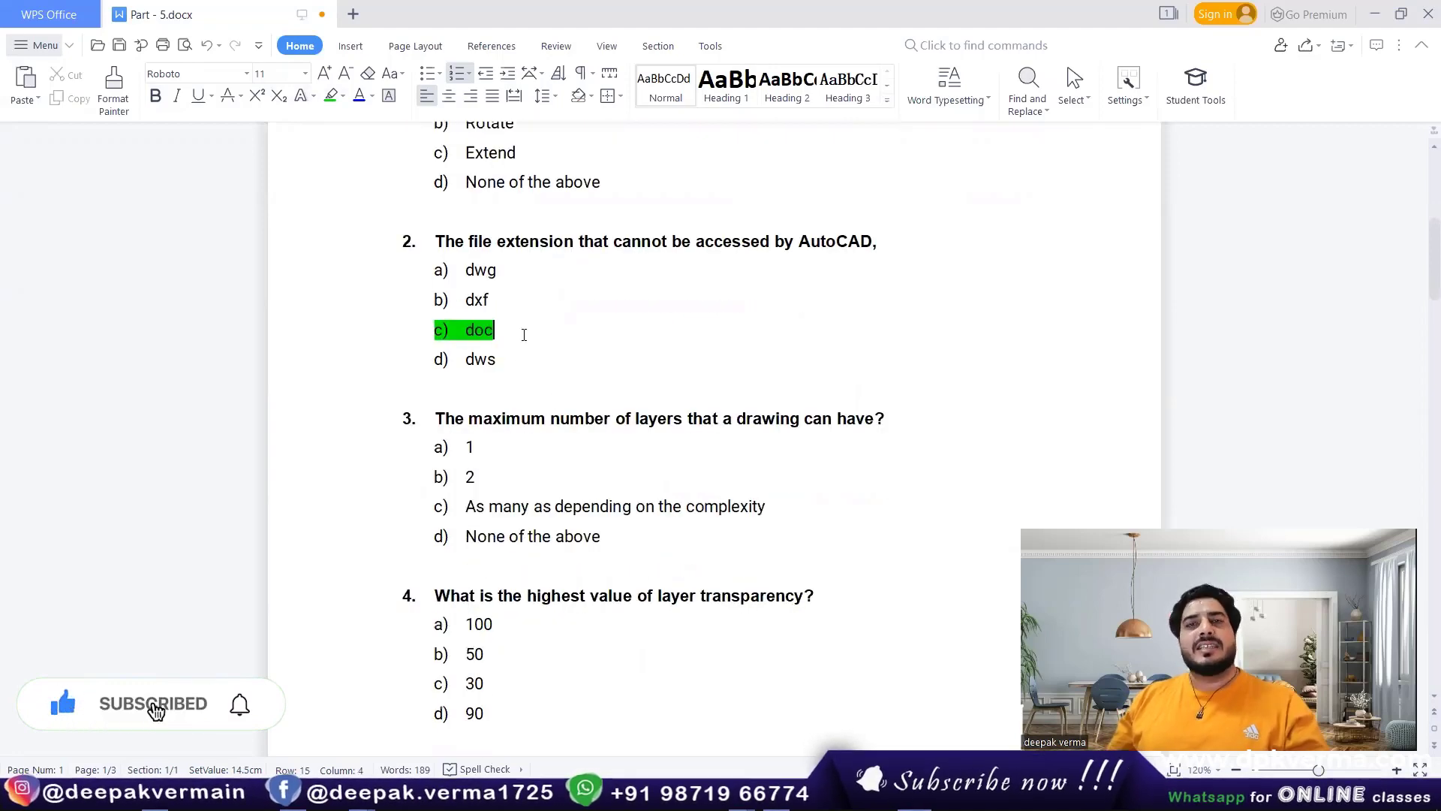
scroll(479, 321, down, 1)
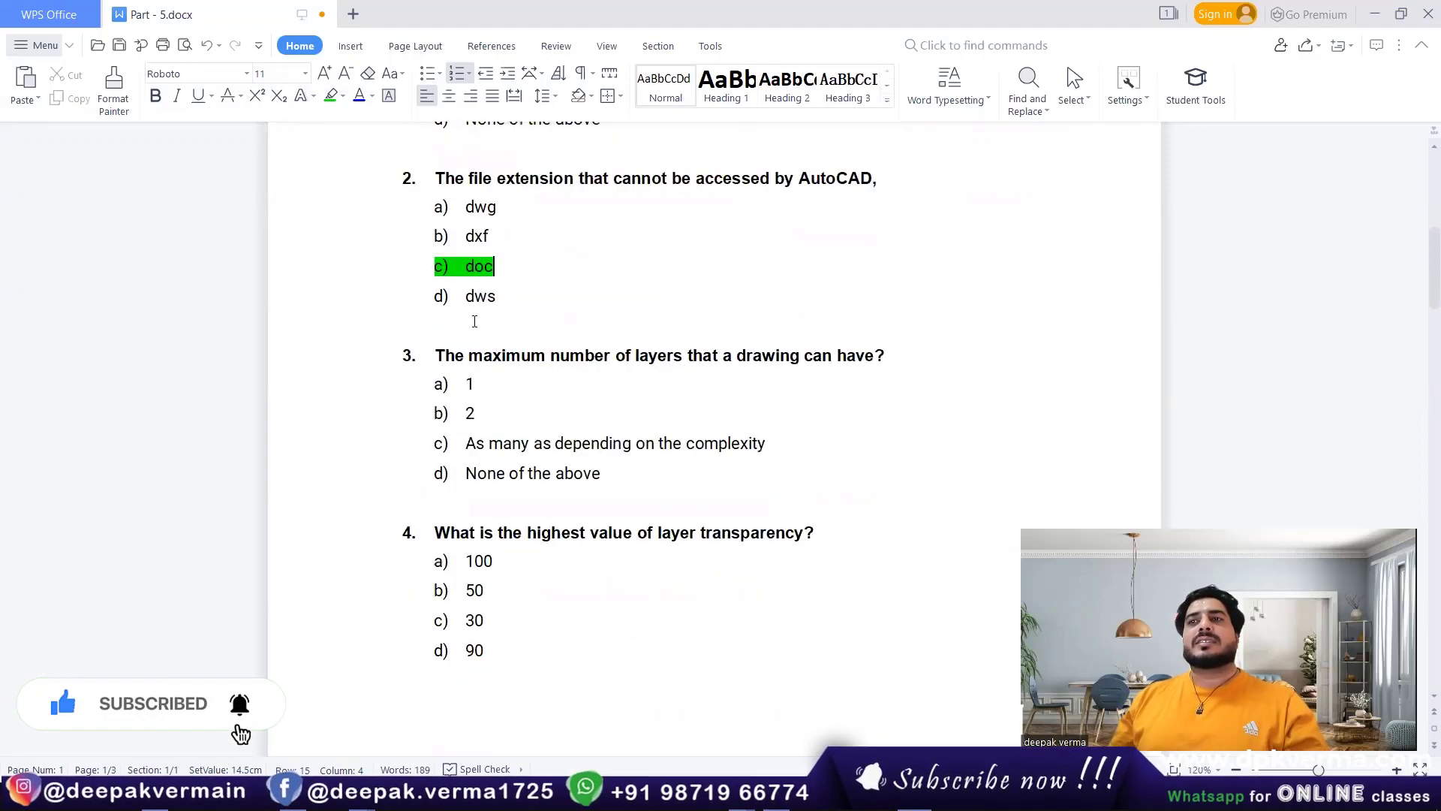
scroll(460, 268, down, 1)
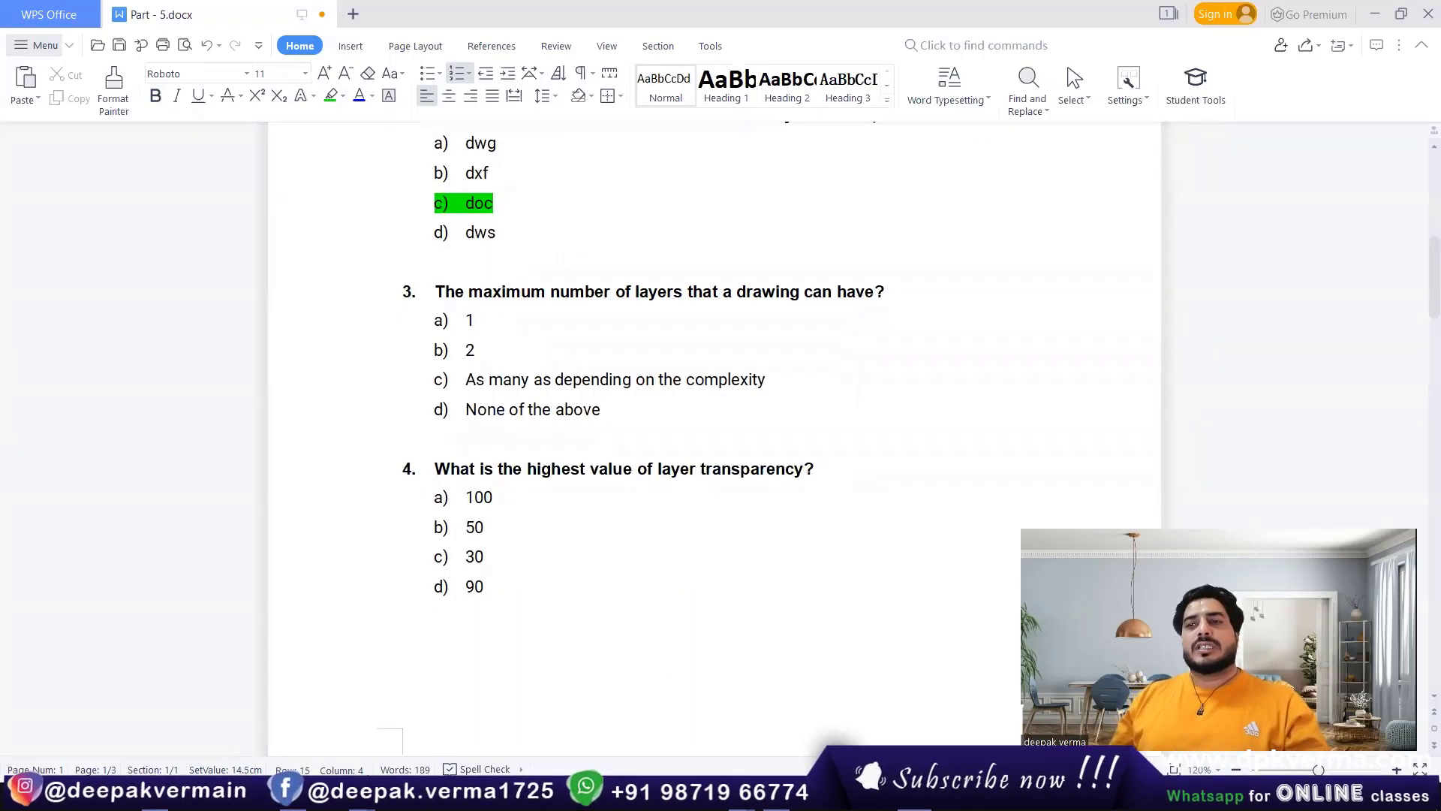
key(alt+Tab)
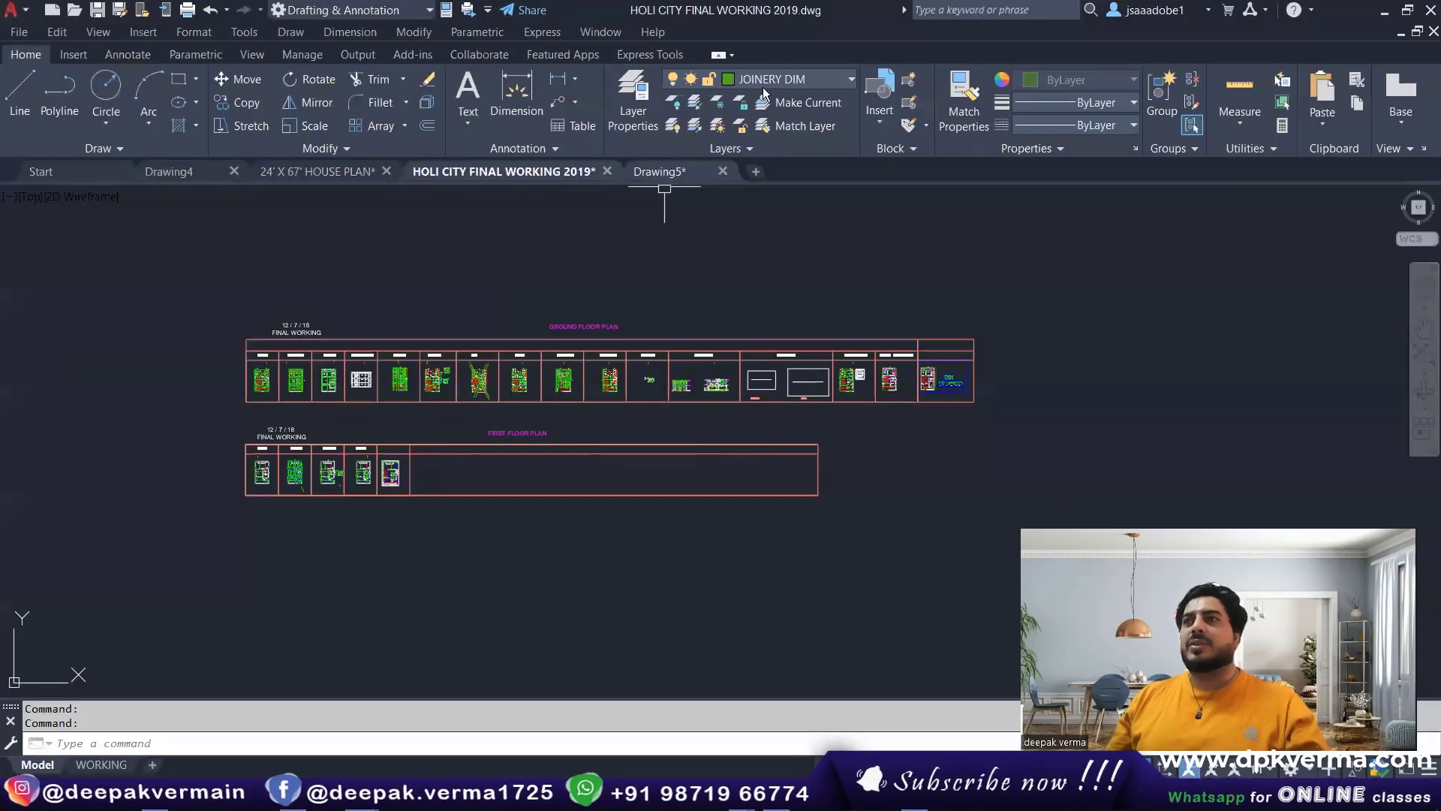
Scroll through the HOLI CITY drawing's Layer dropdown on the Home ribbon
click(763, 81)
scroll(784, 405, up, 8)
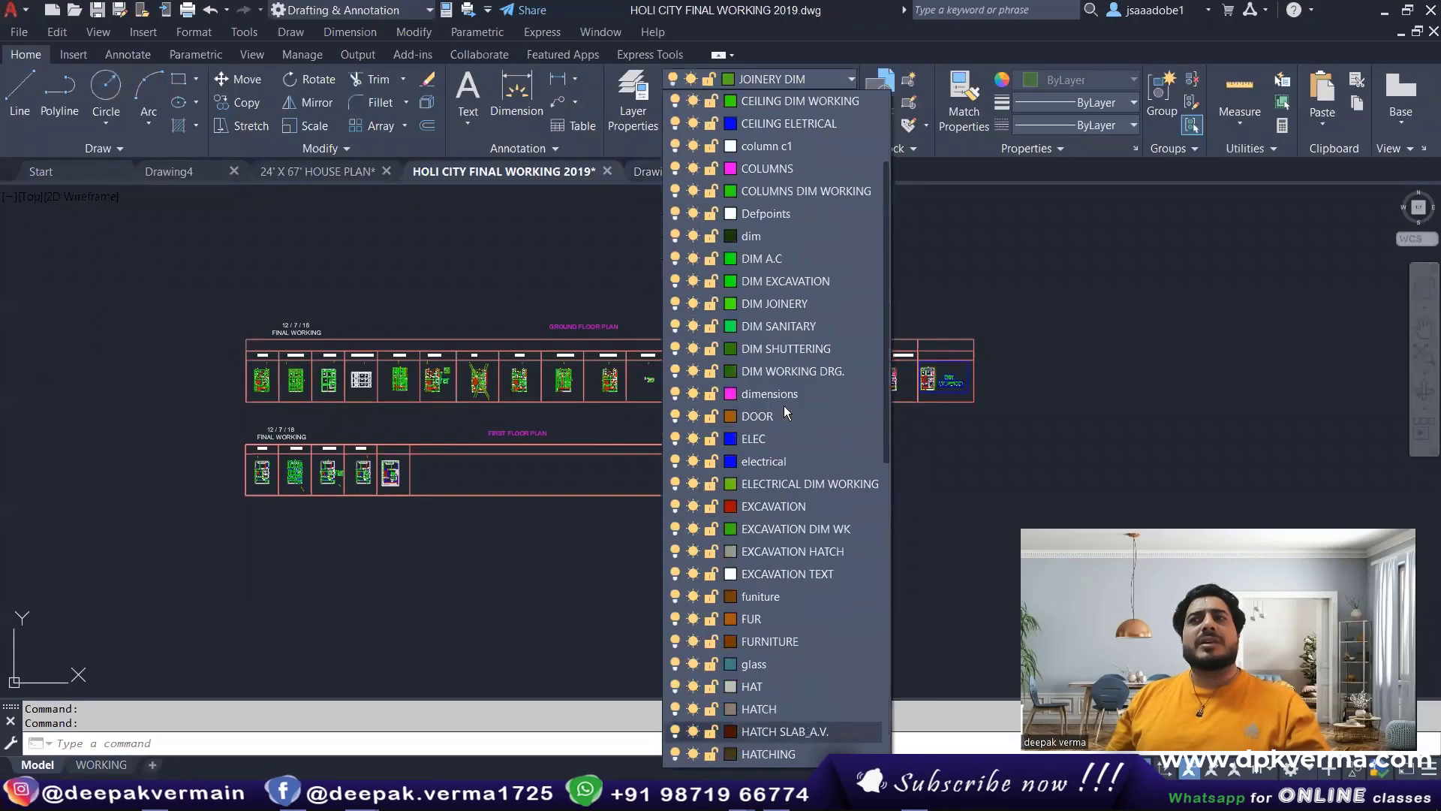
scroll(781, 407, down, 4)
scroll(767, 422, down, 4)
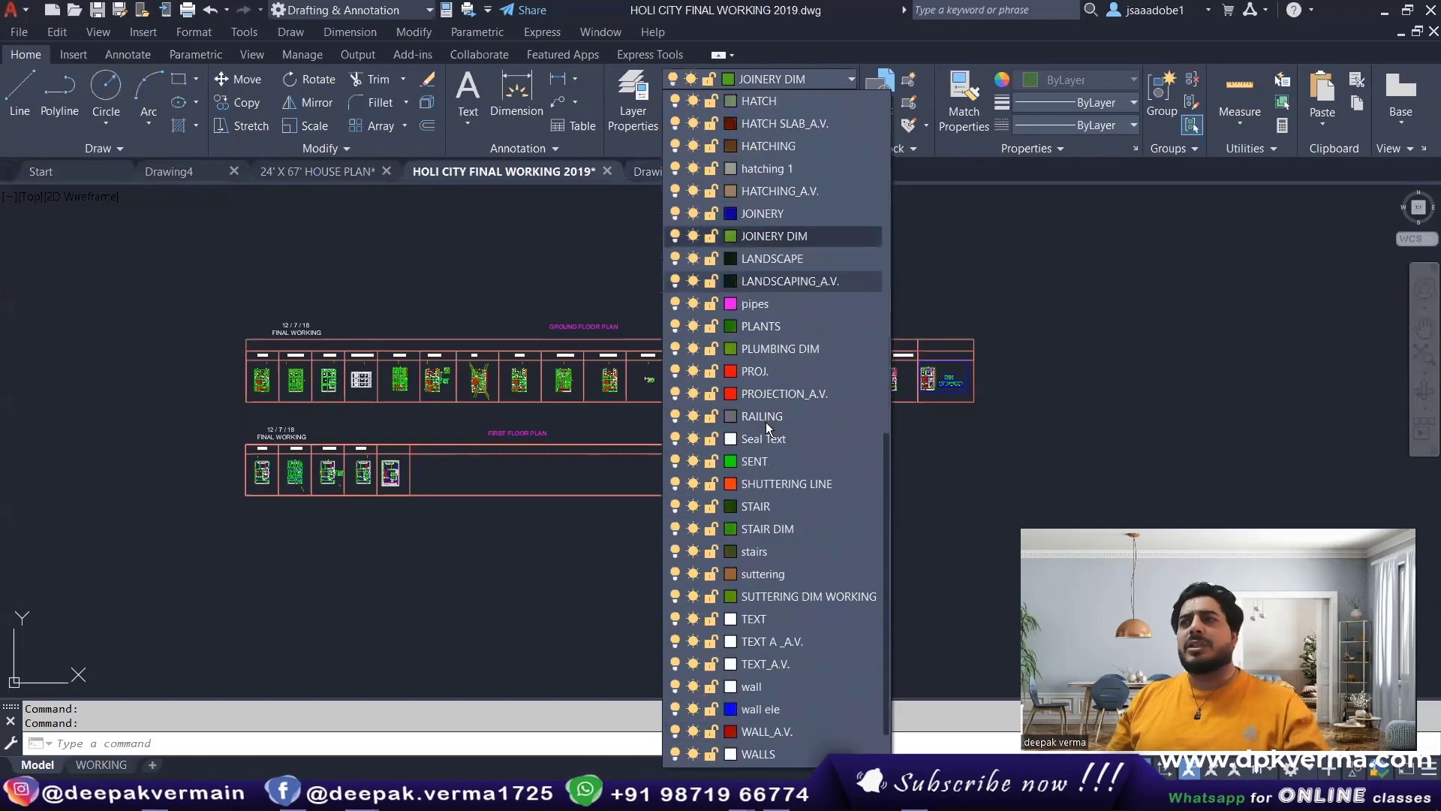
scroll(765, 422, up, 4)
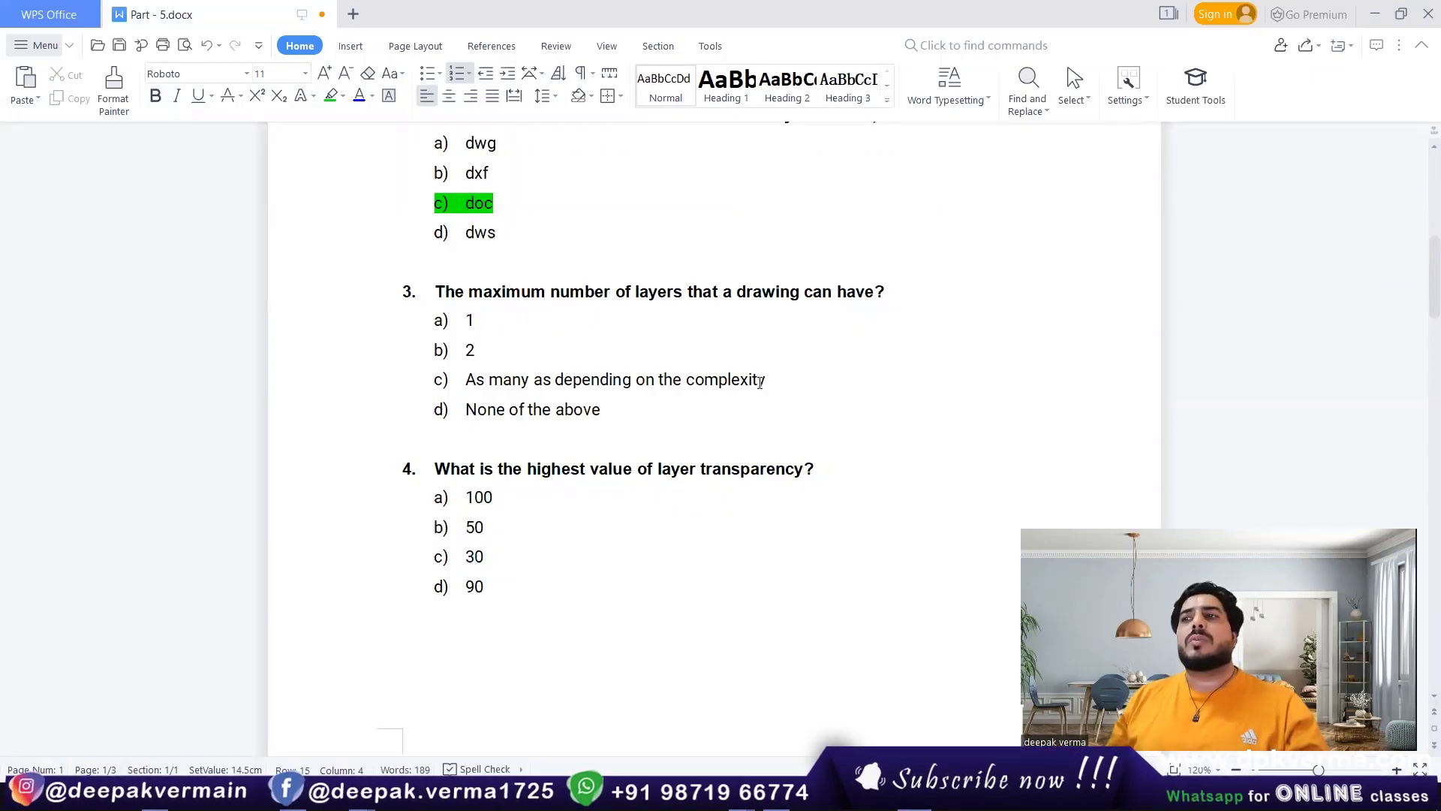
Highlight question 3's option c) 'As many as depending on the complexity' green, then return to HOLI CITY
drag(766, 381, 456, 378)
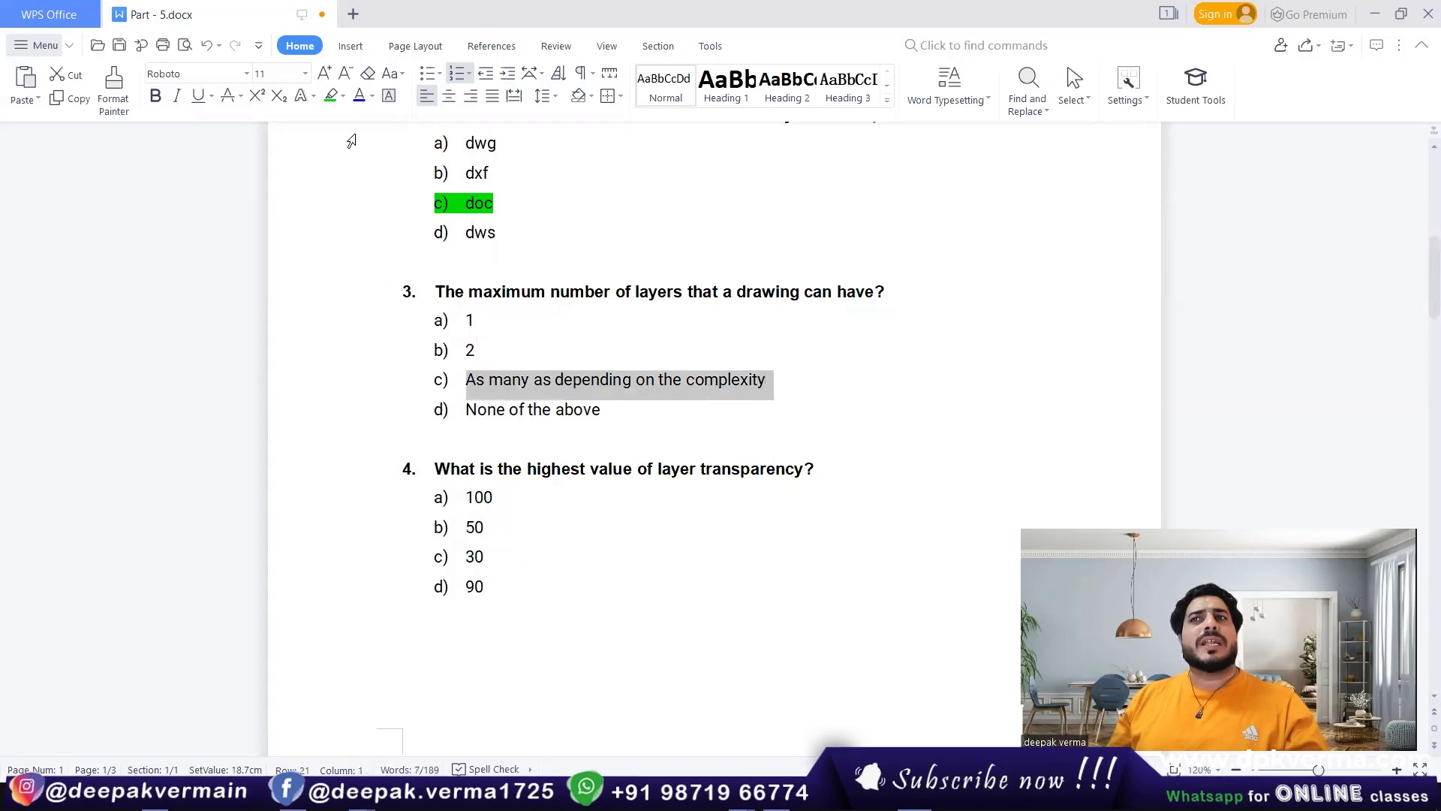
click(330, 96)
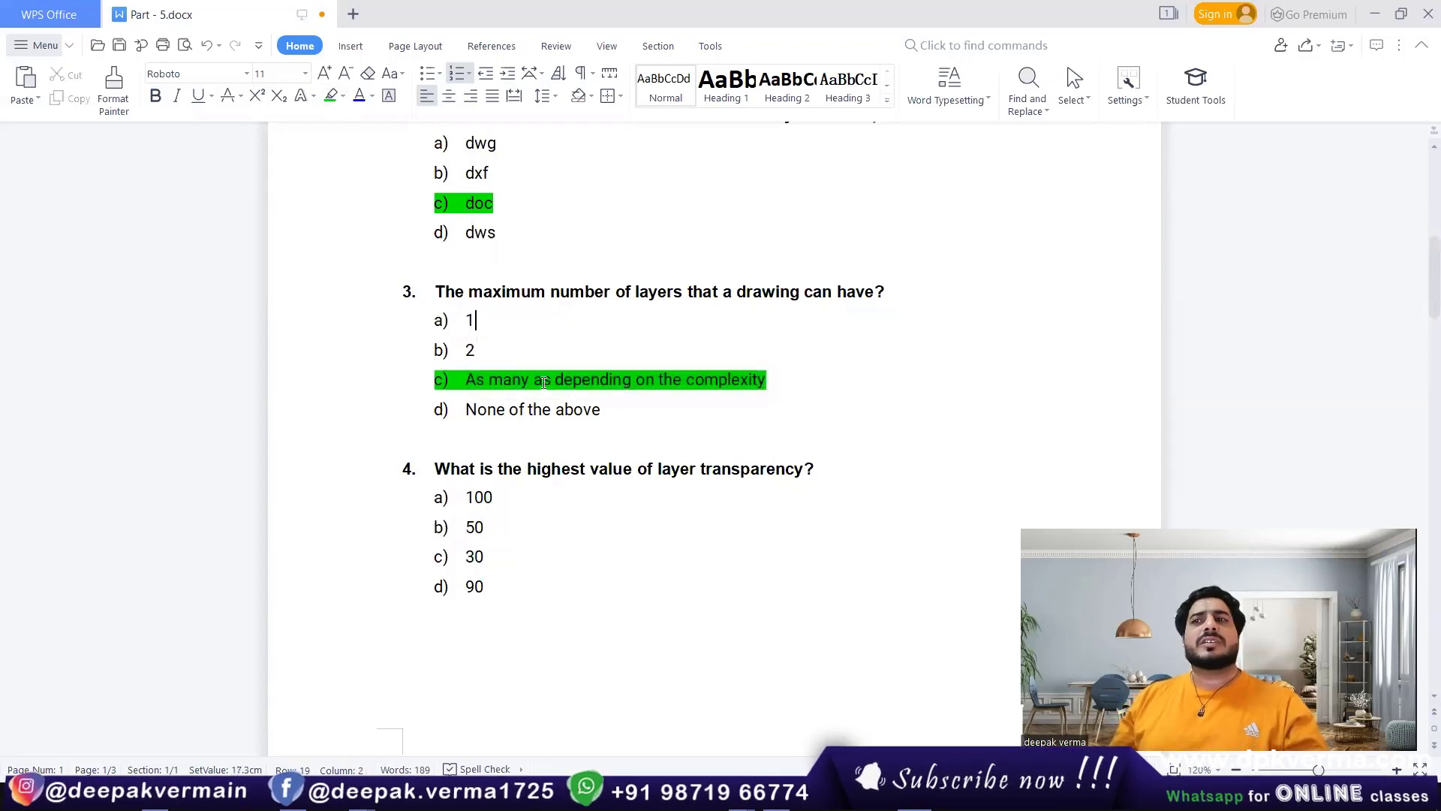
scroll(470, 319, down, 1)
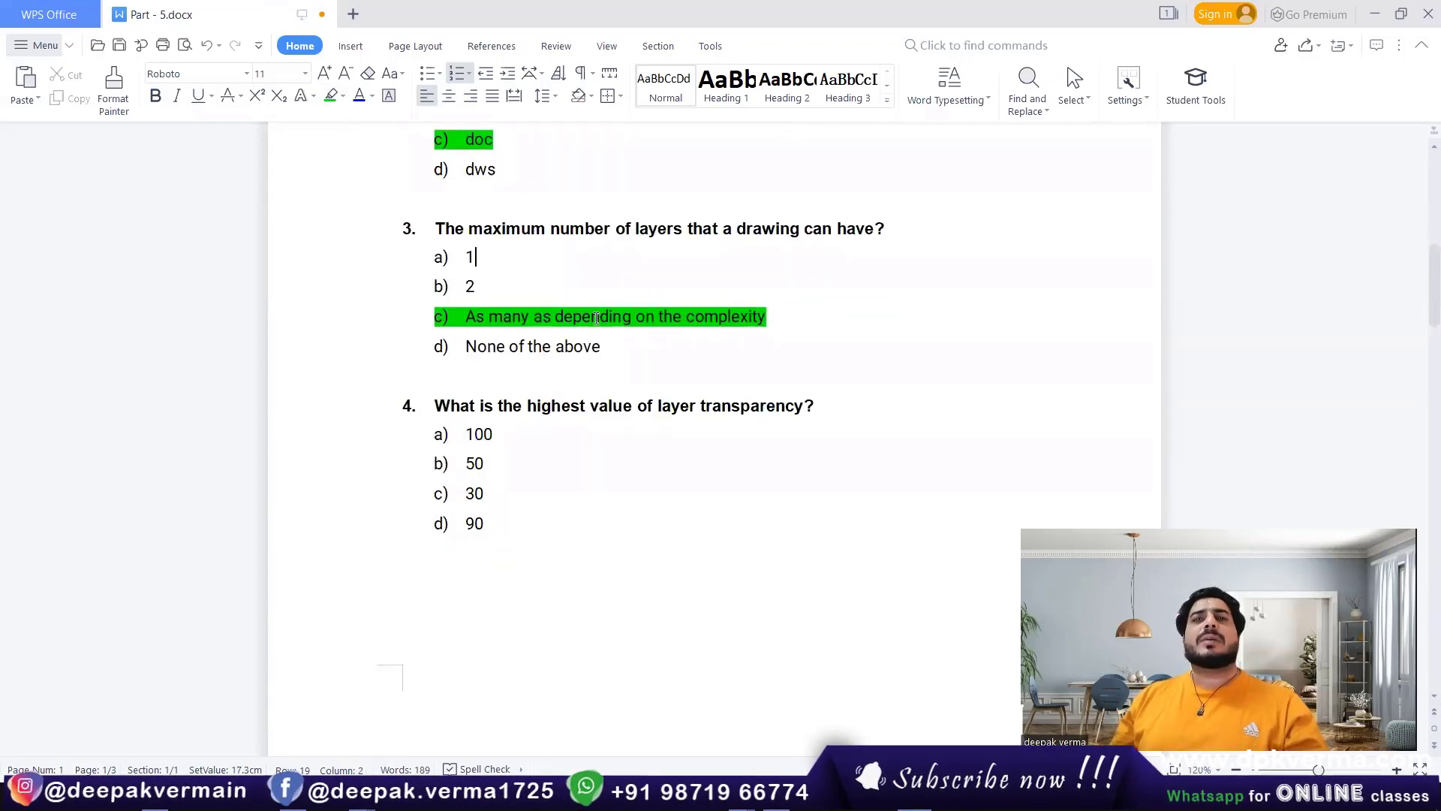
scroll(596, 318, up, 5)
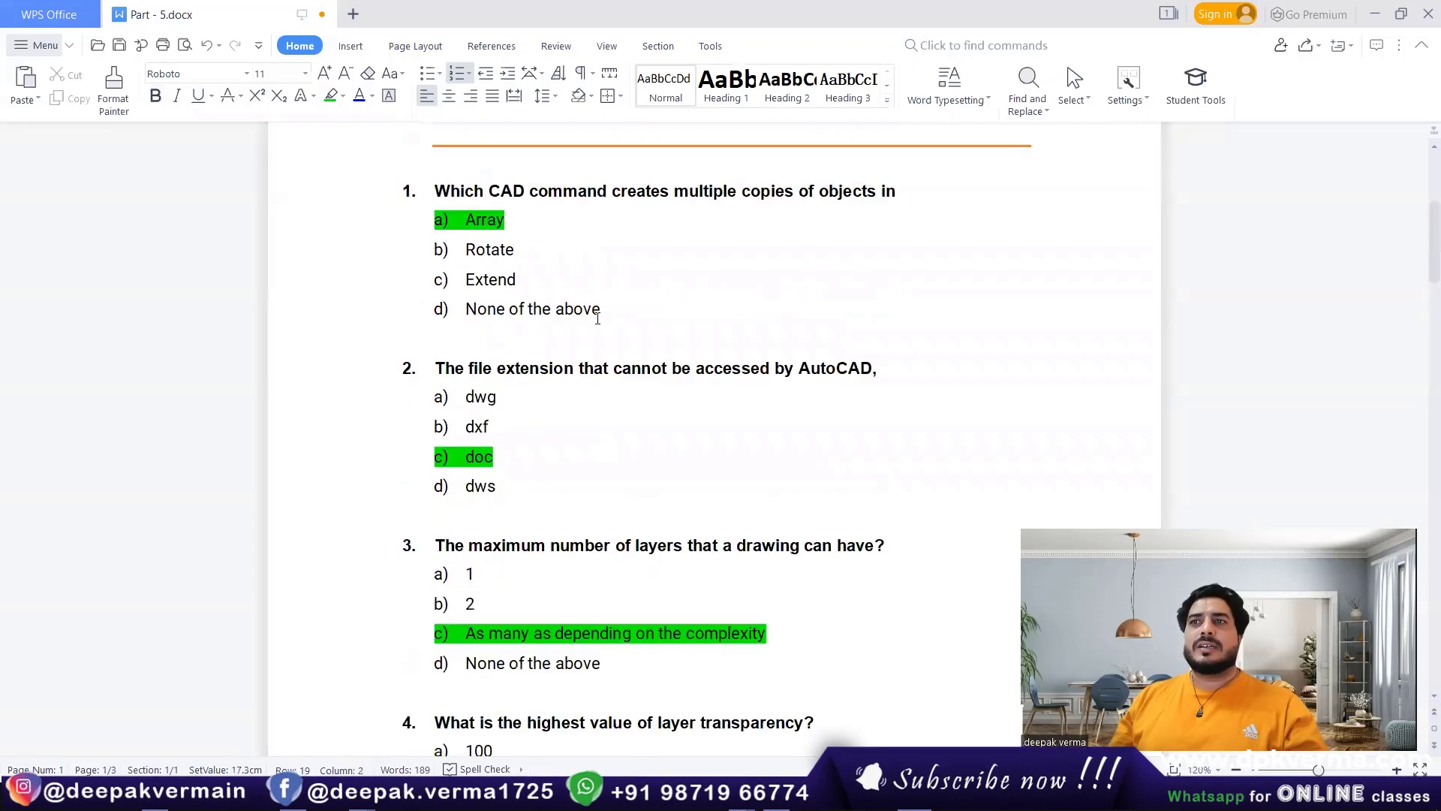
scroll(597, 318, down, 4)
scroll(597, 318, down, 2)
scroll(598, 318, down, 1)
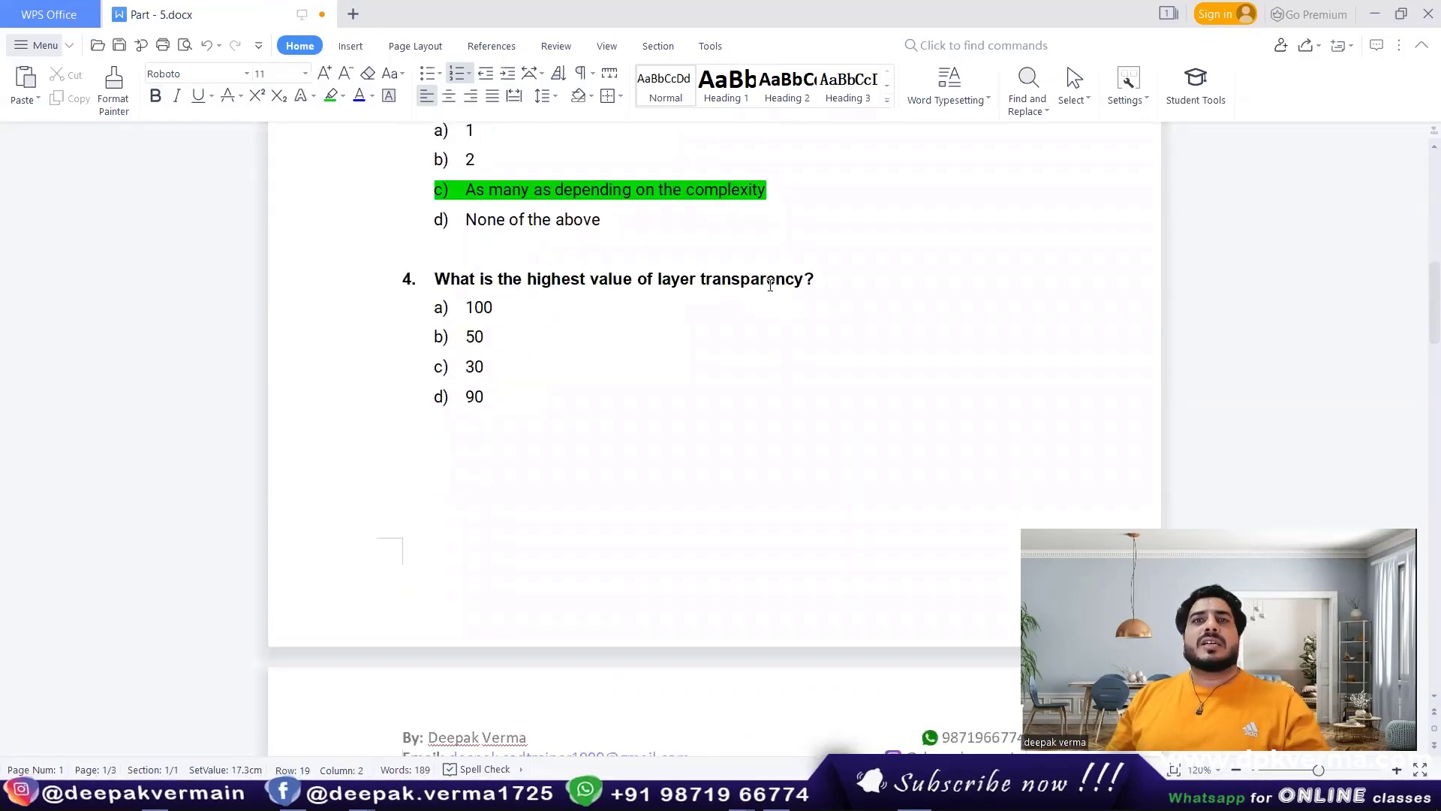
click(483, 751)
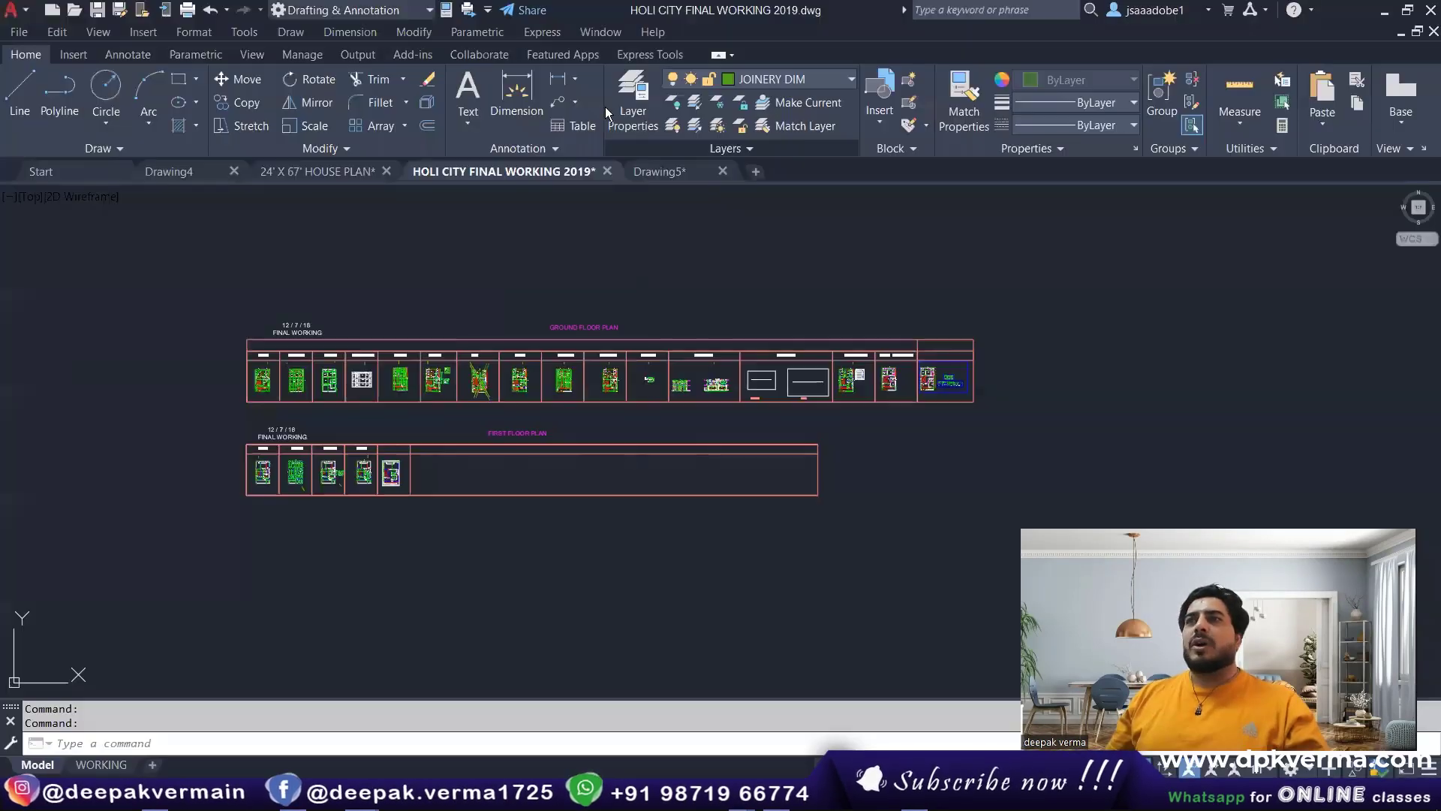
click(605, 107)
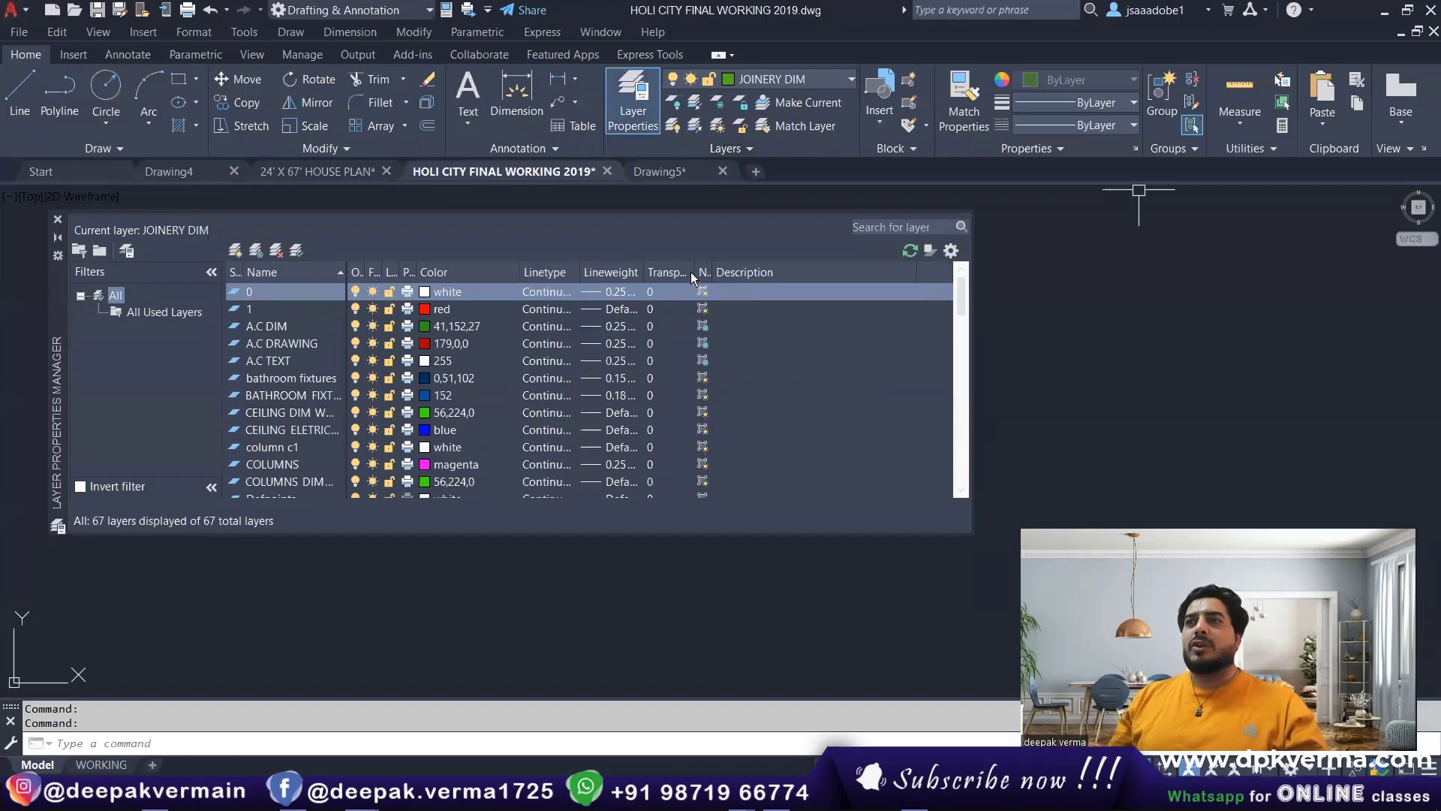
double_click(694, 272)
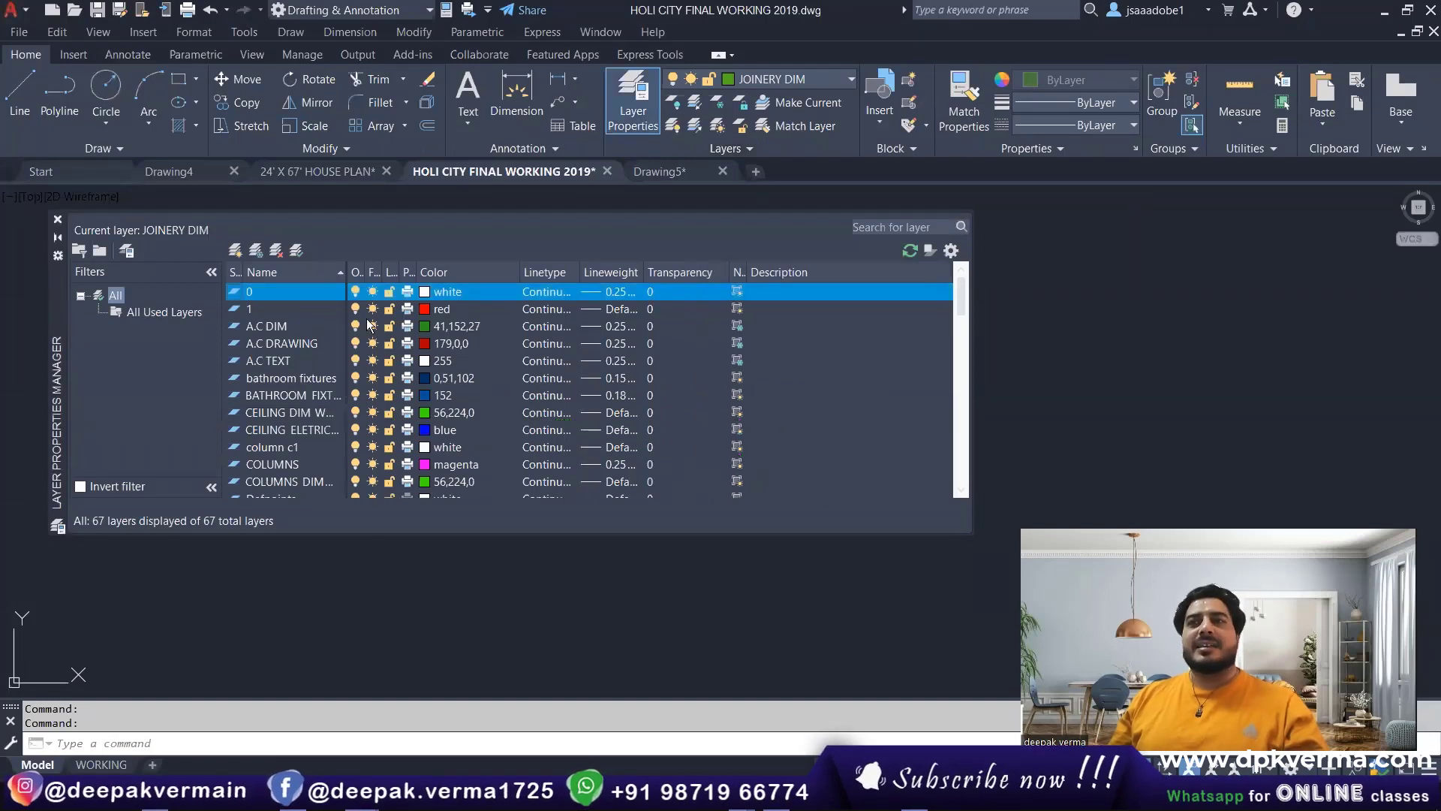
click(302, 310)
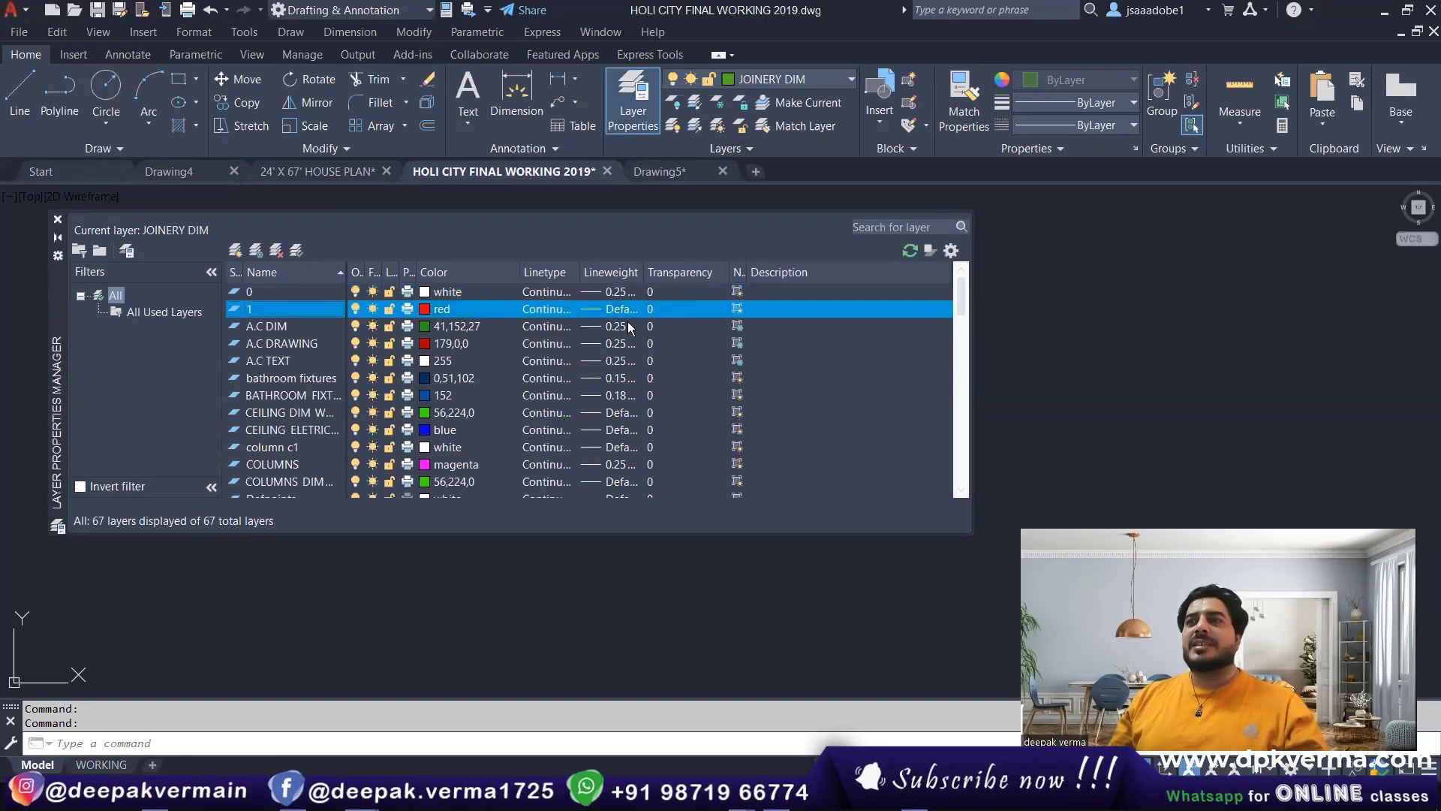
click(654, 309)
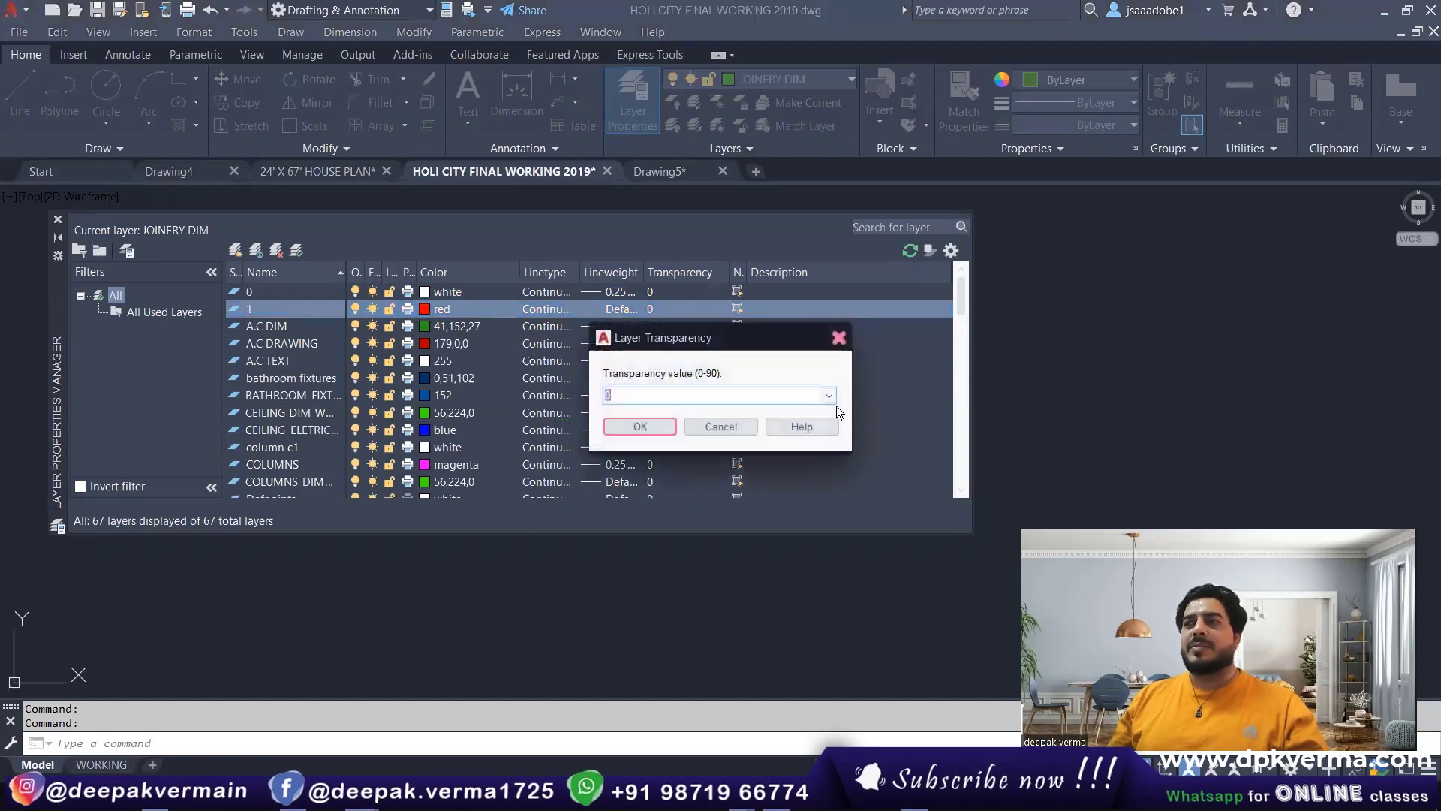
click(828, 396)
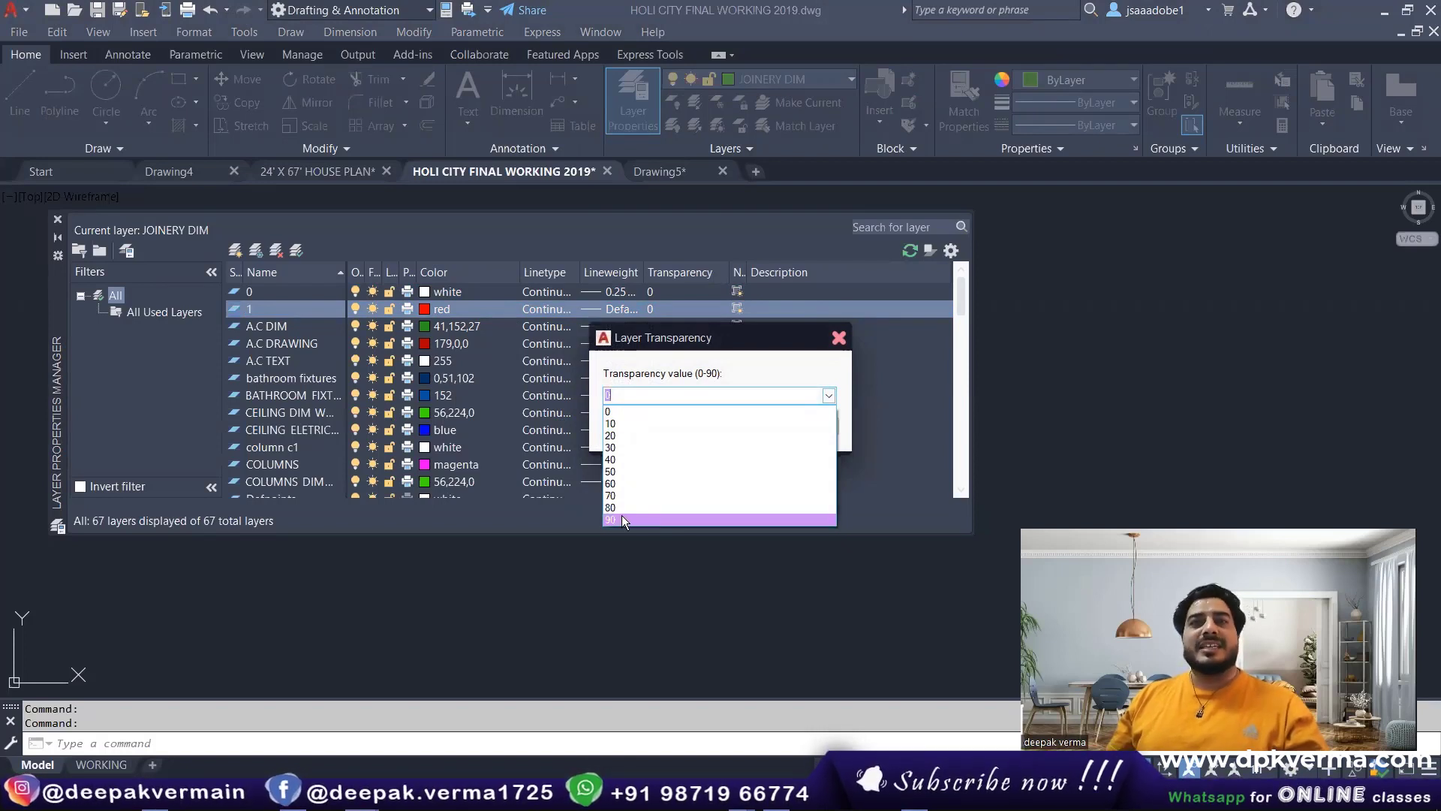
click(837, 343)
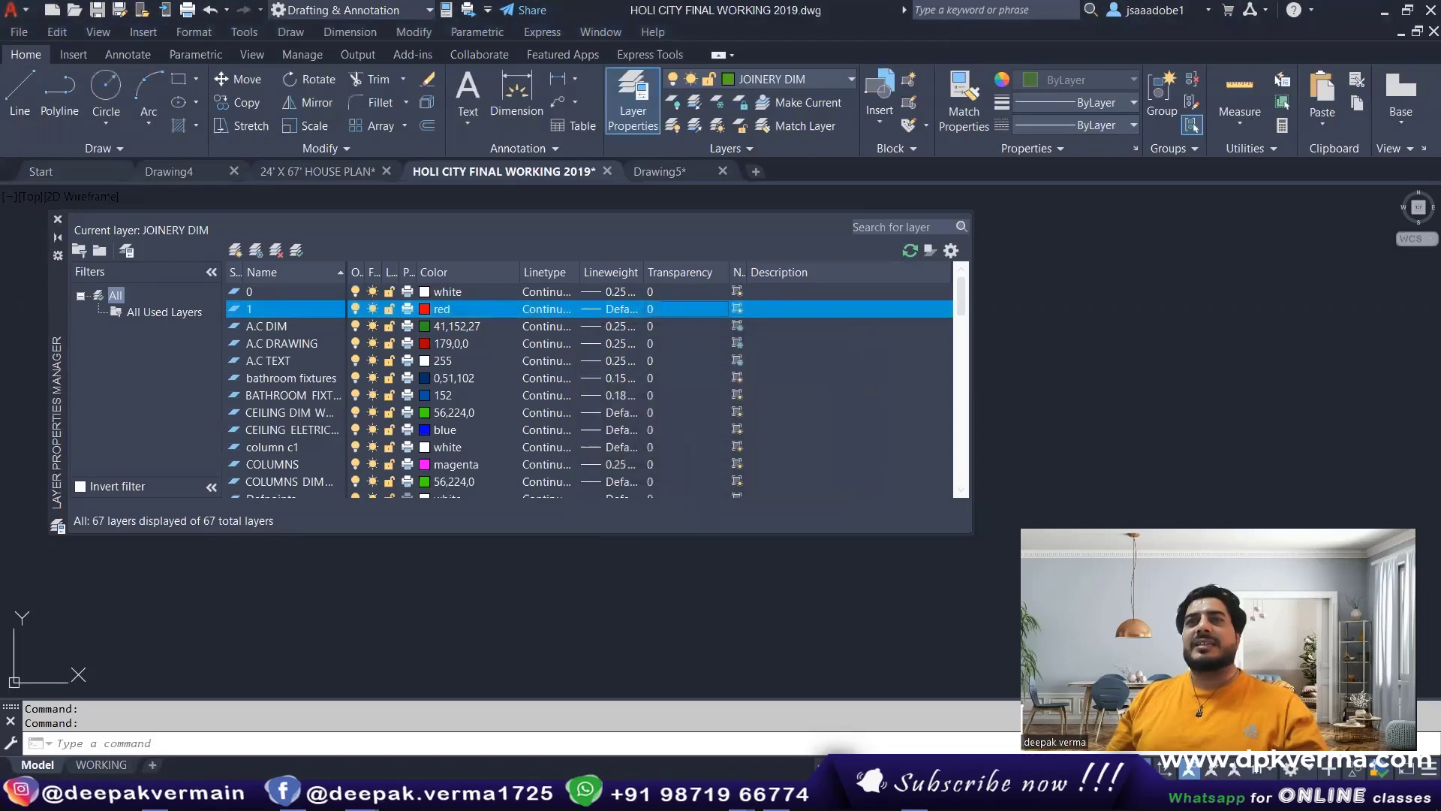
click(57, 219)
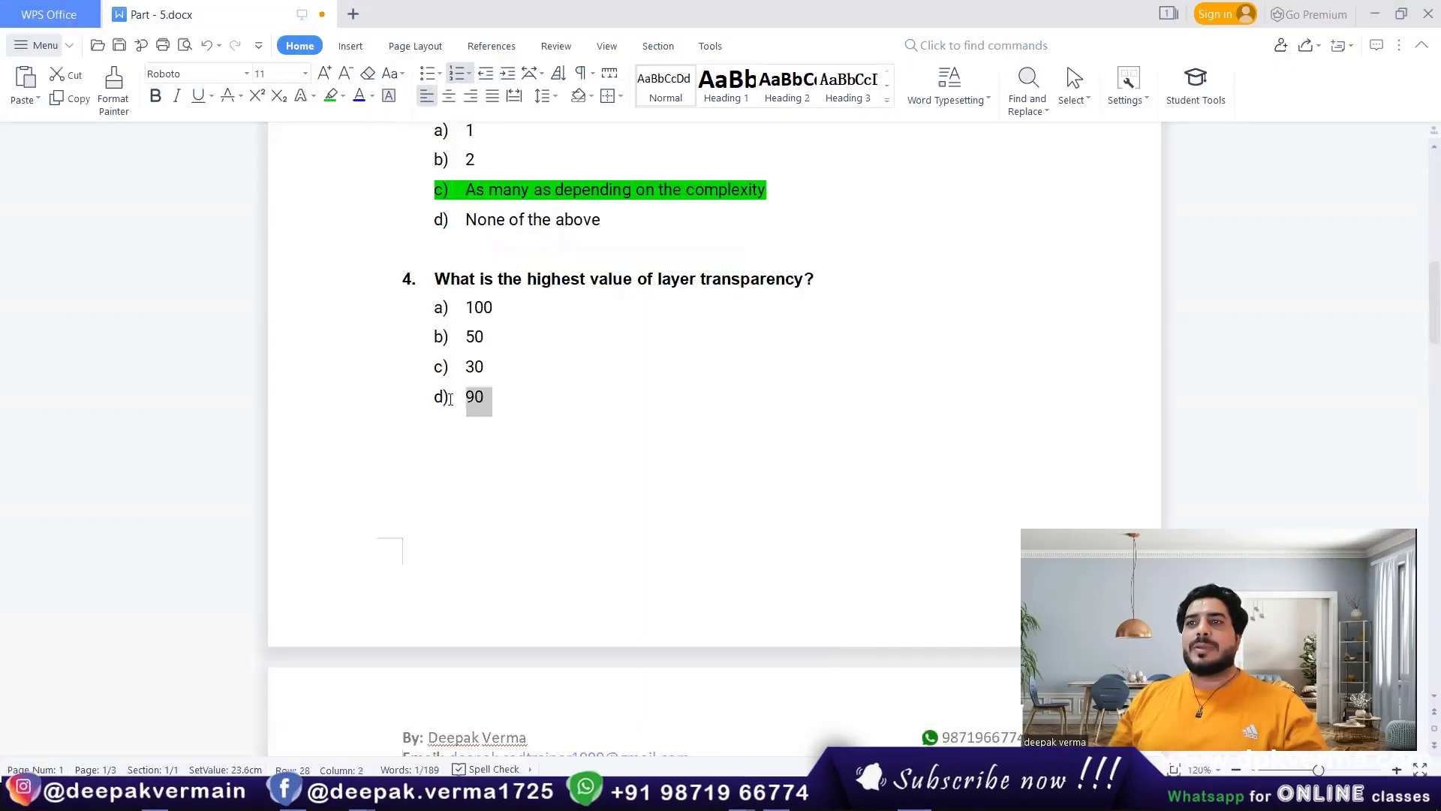
Highlight question 4's answer d) 90 in green and scroll down to question 5
click(450, 398)
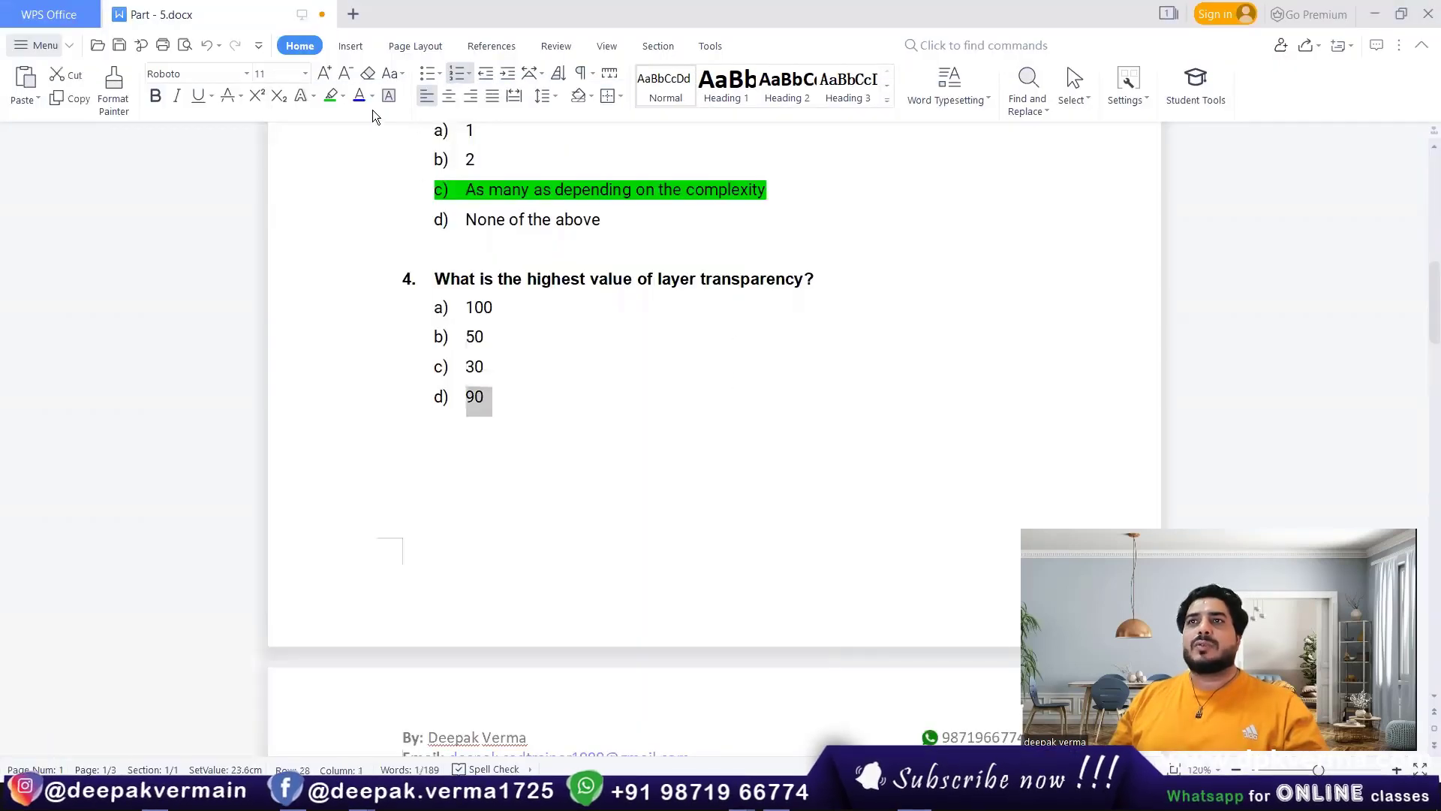
click(327, 97)
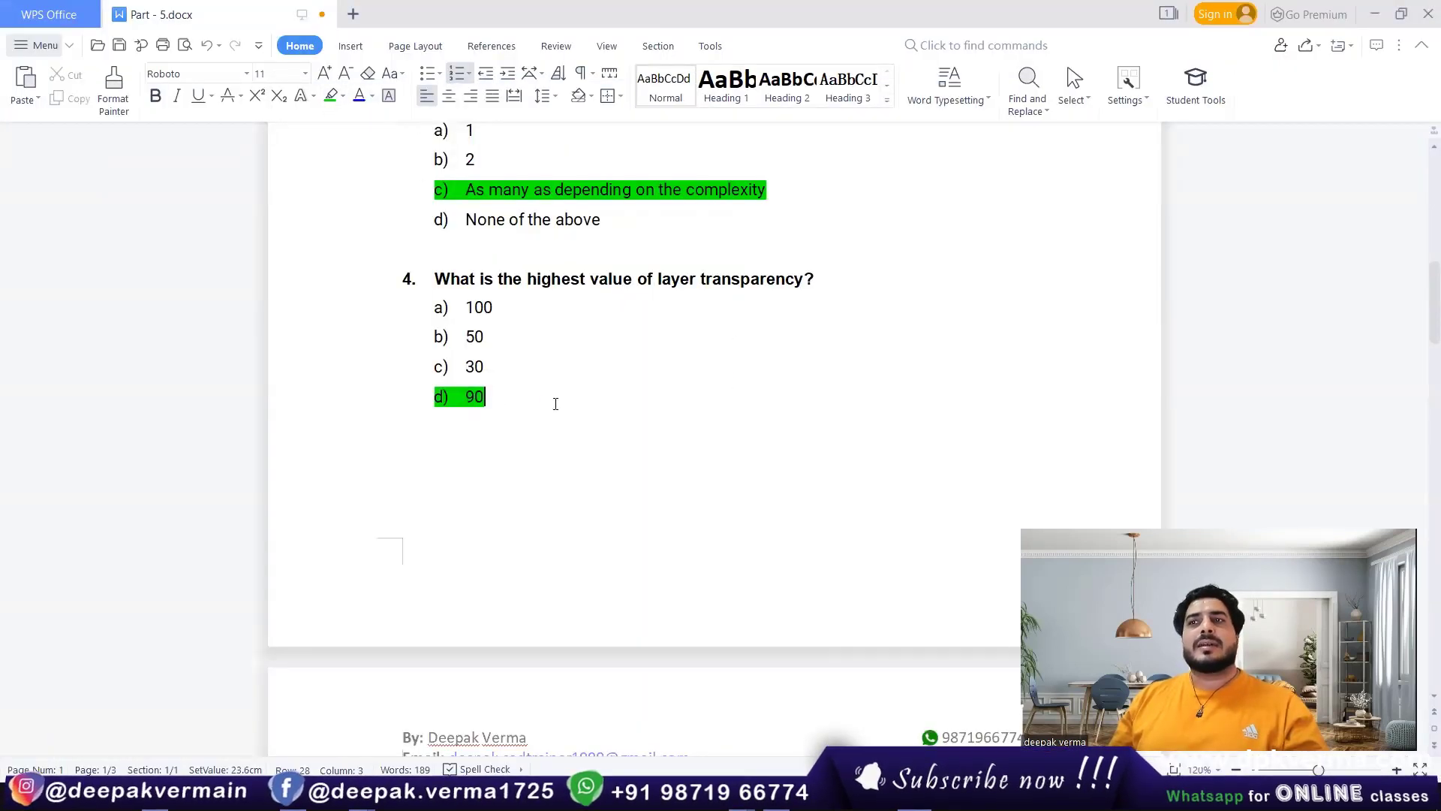
scroll(555, 404, down, 3)
scroll(555, 404, down, 3)
scroll(555, 404, down, 1)
scroll(555, 404, down, 2)
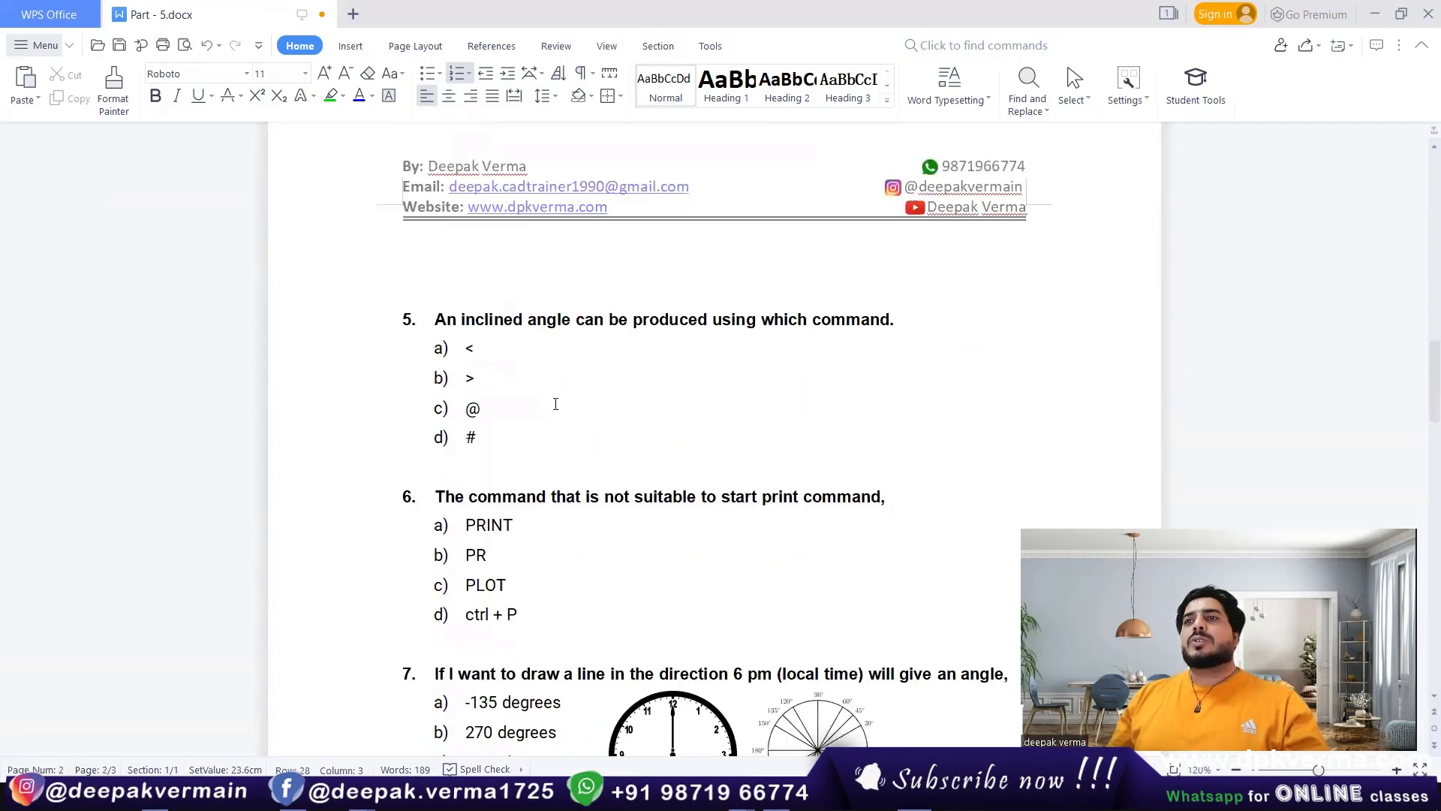
scroll(525, 353, down, 1)
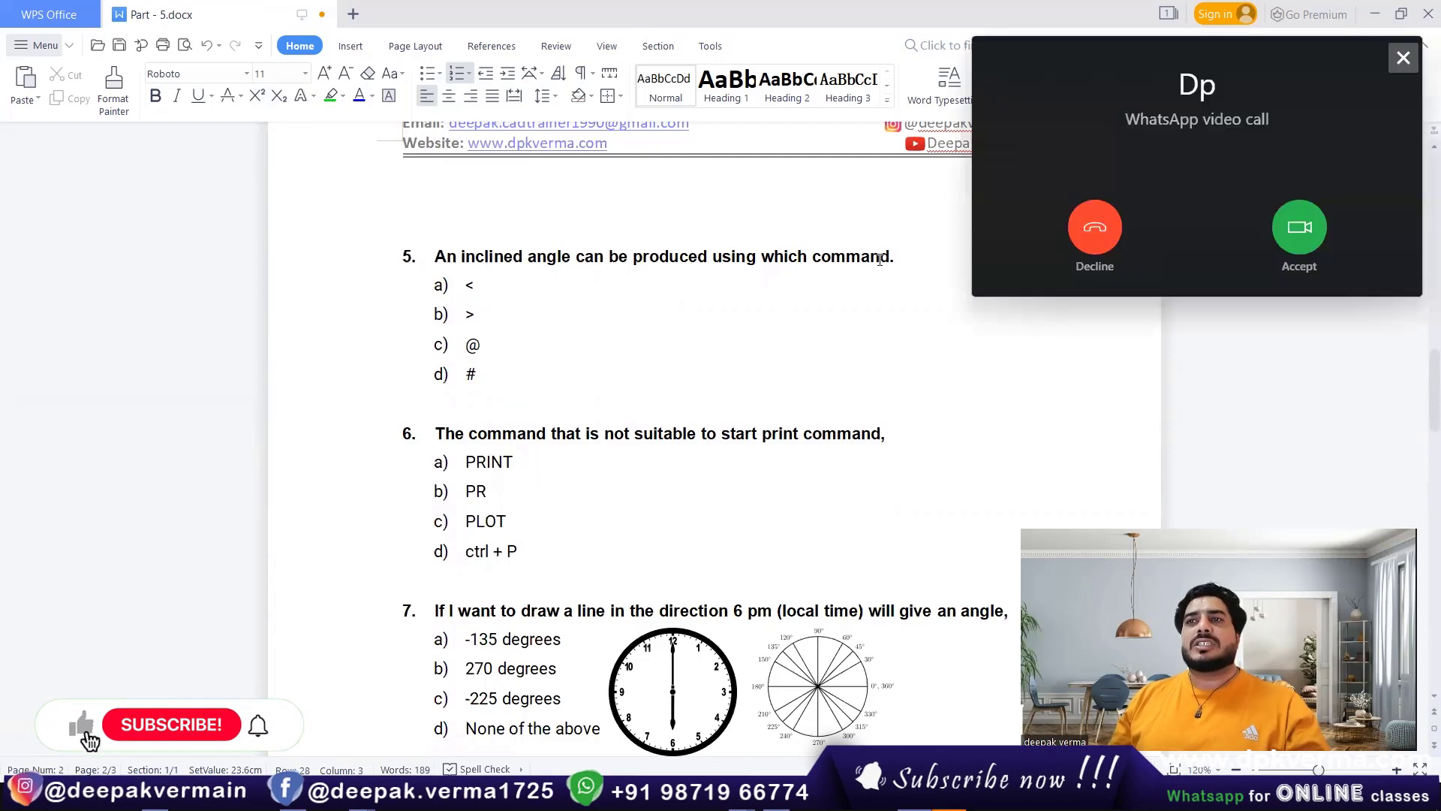
Dismiss the video call popup and bring up Drawing5 maximized in AutoCAD
click(1095, 226)
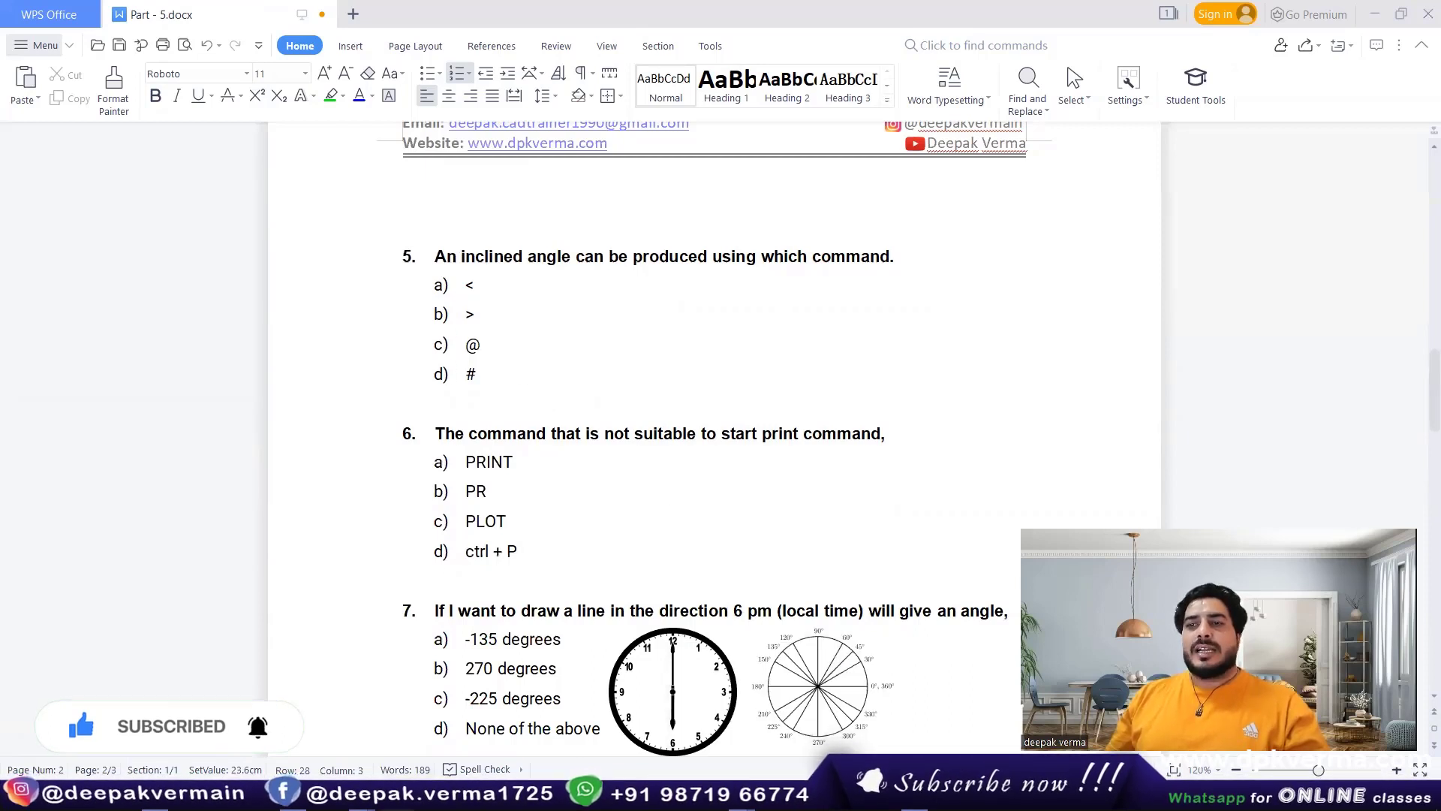
click(675, 713)
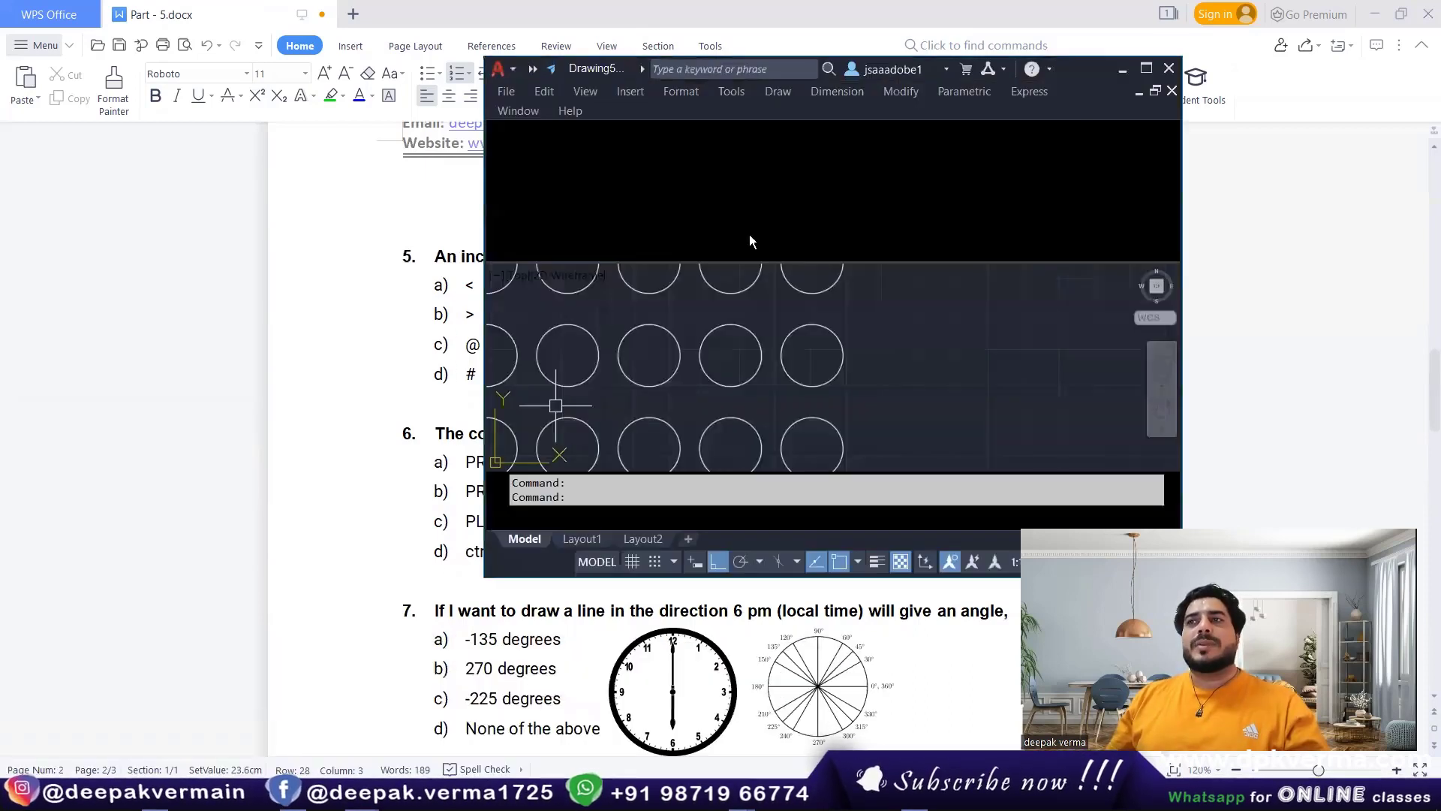
click(1145, 70)
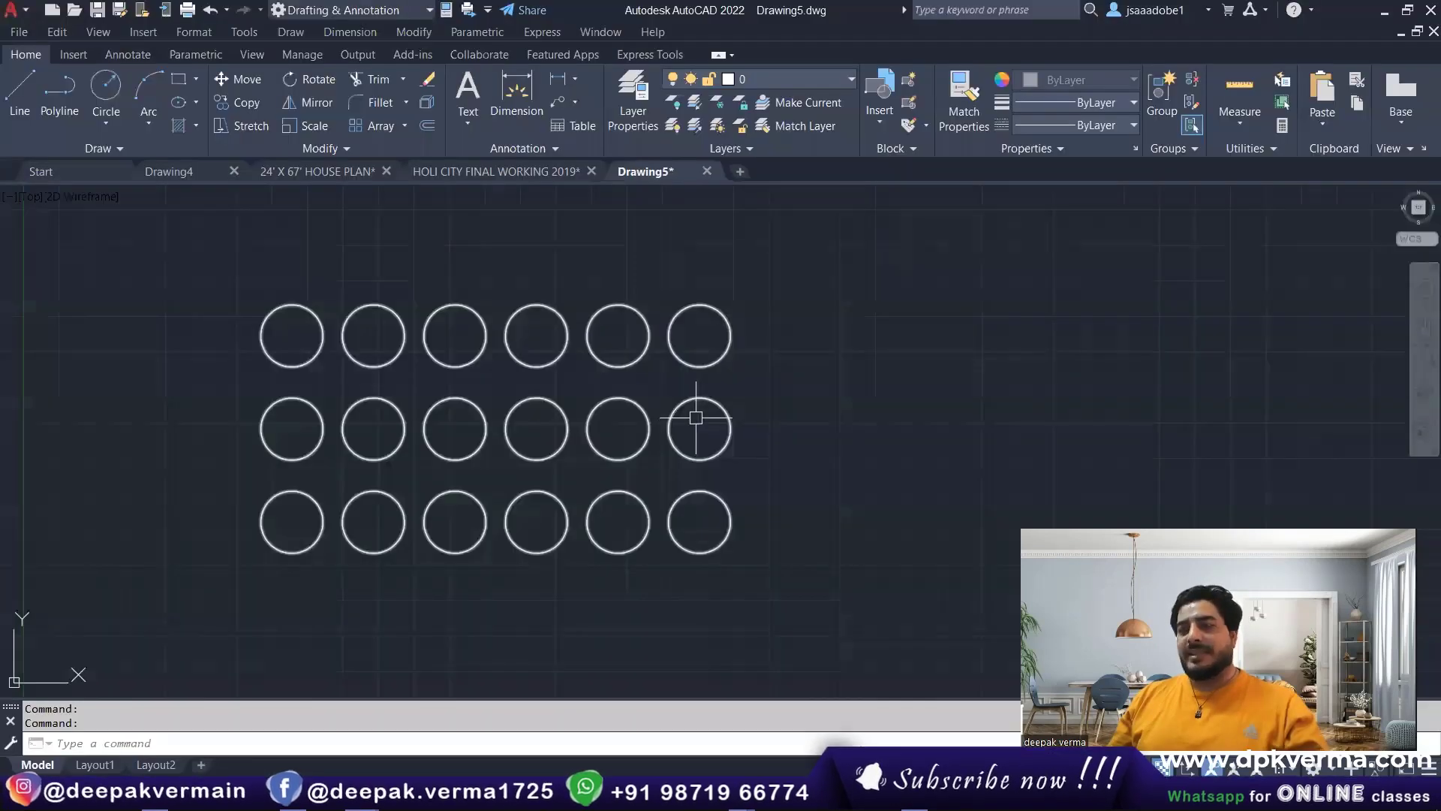
Start a line and draw a 10-unit horizontal segment with Ortho on
text(l)
key(Return)
click(454, 460)
key(F8)
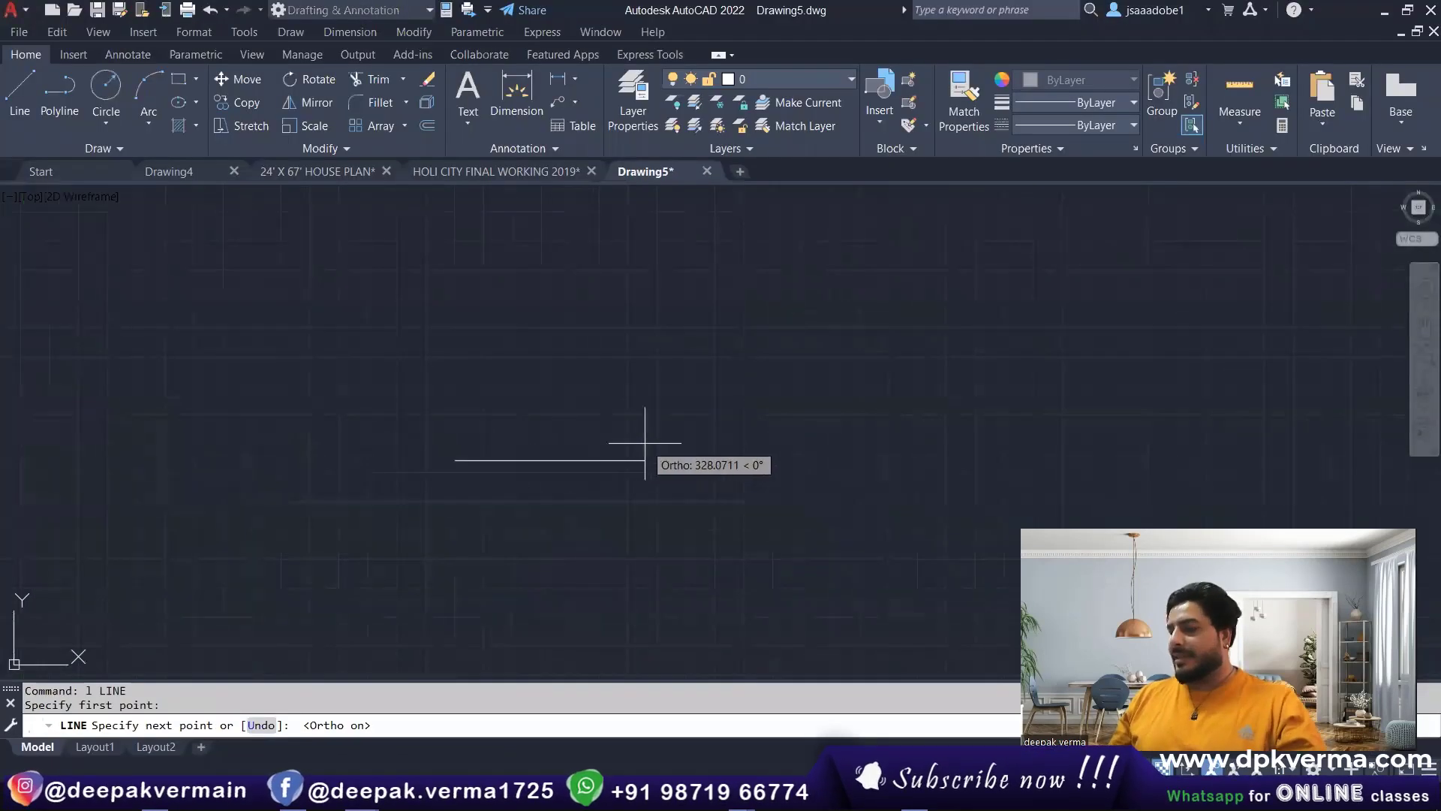
text(10)
key(Return)
scroll(496, 428, up, 10)
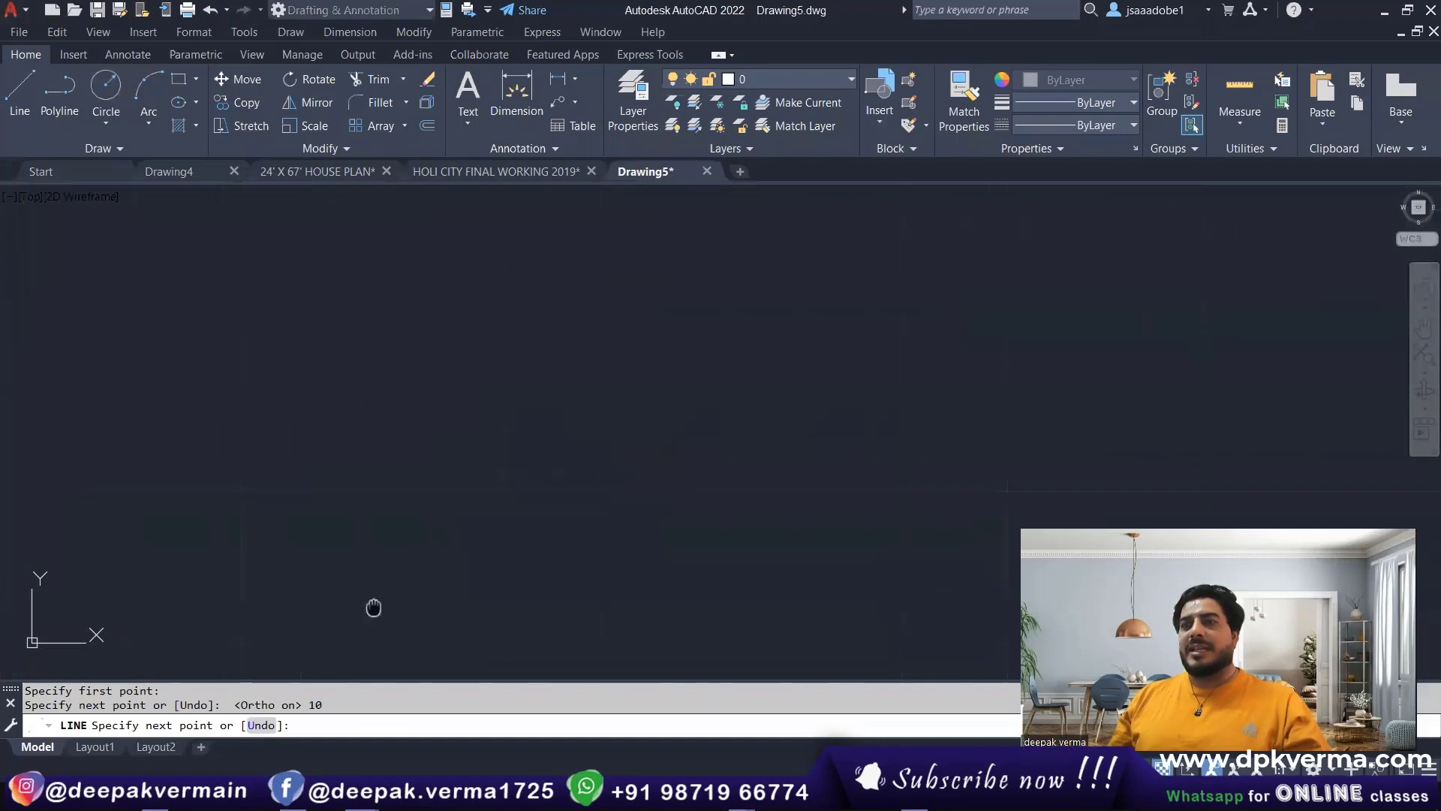
scroll(540, 610, up, 3)
mouse_move(590, 387)
middle_down()
mouse_move(482, 467)
mouse_move(566, 476)
middle_up()
key(F8)
text(@10<30)
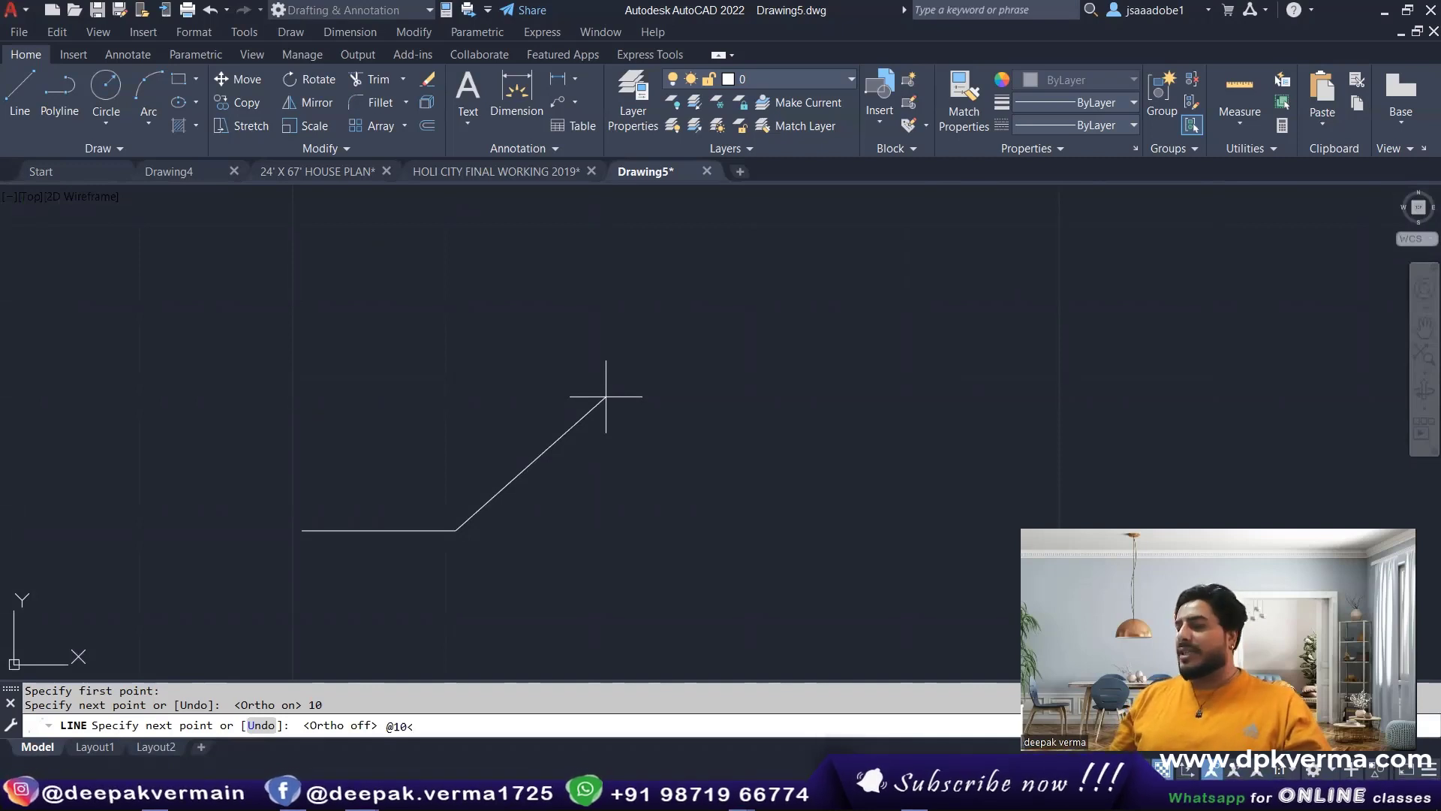
key(Return)
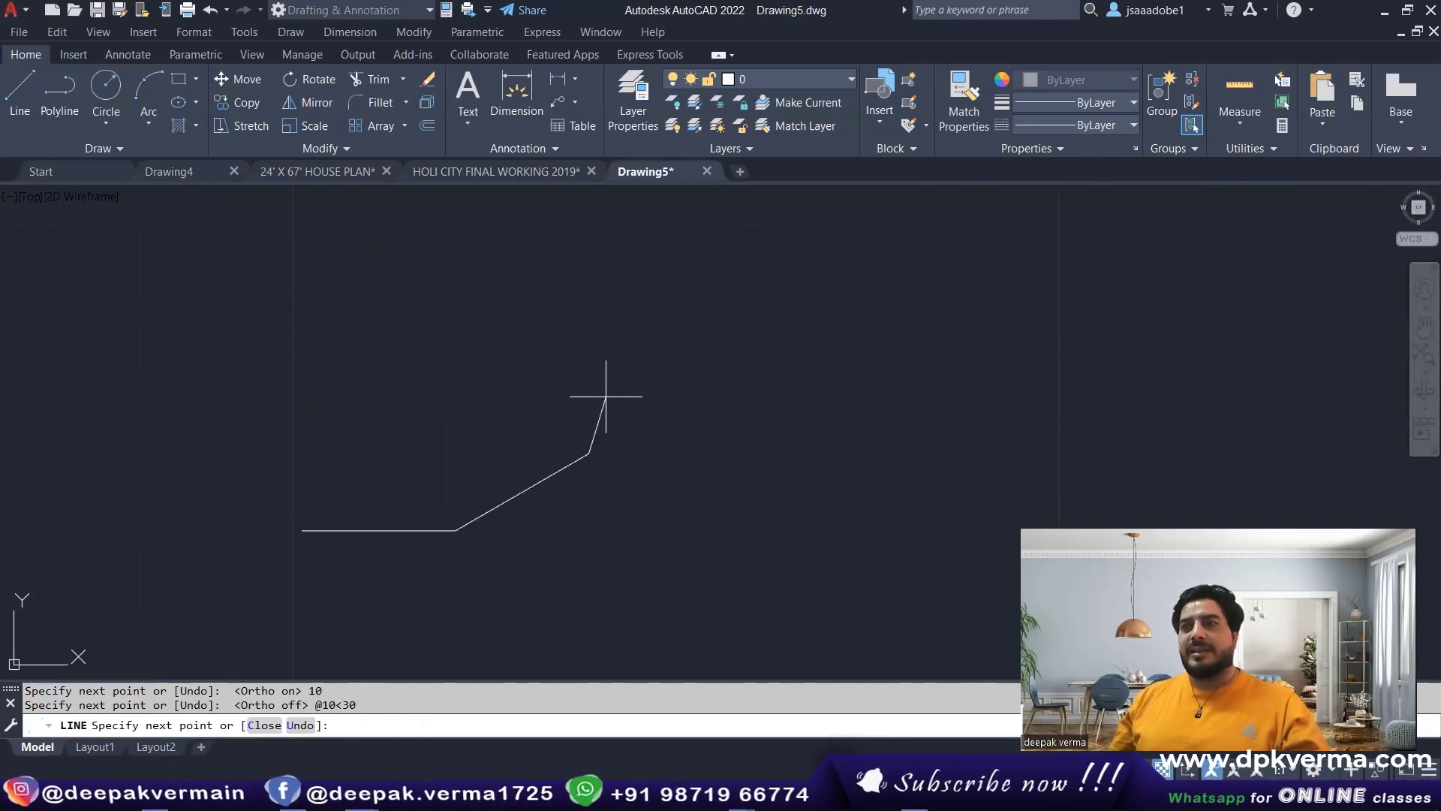
key(Escape)
scroll(476, 515, up, 4)
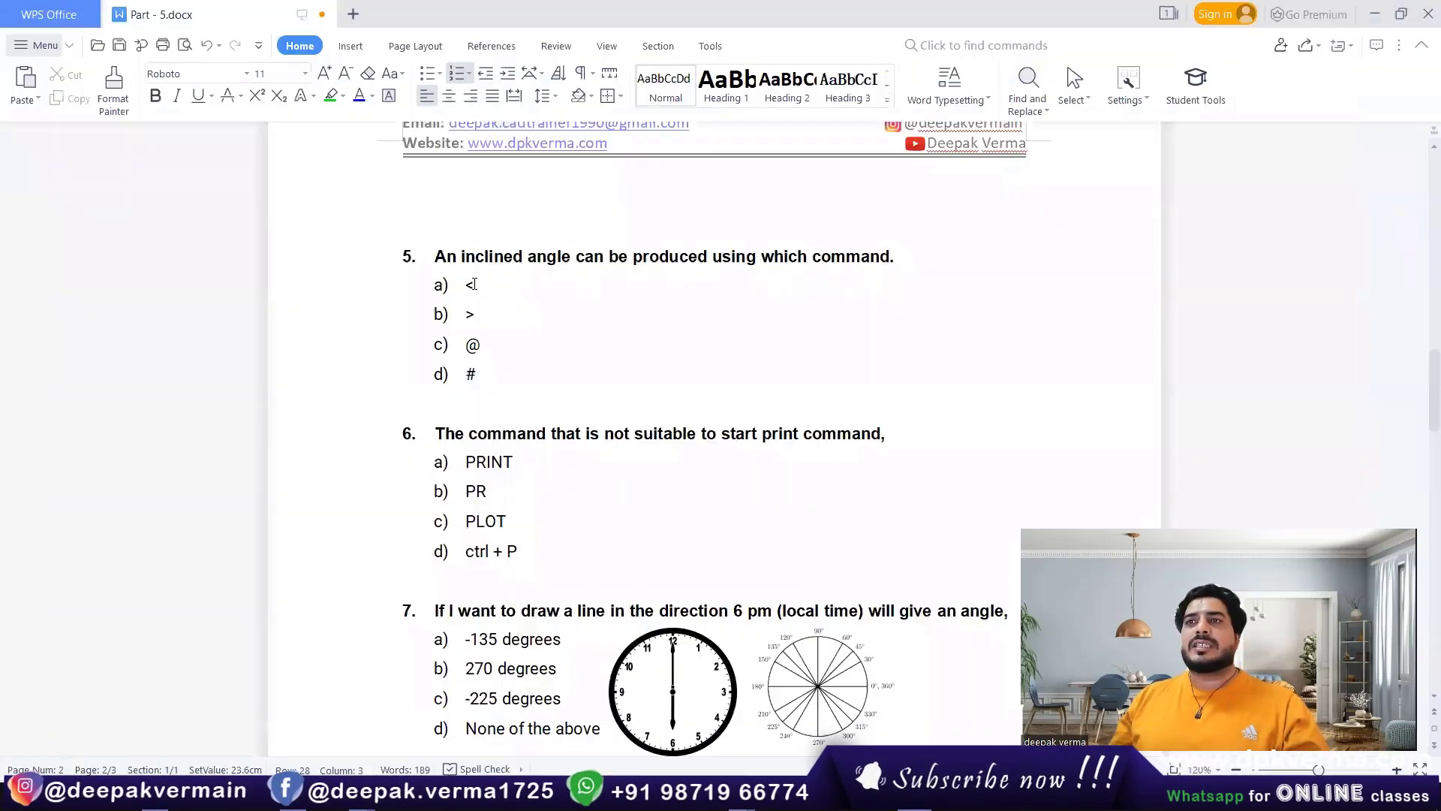
Highlight question 5's answer a) < in green and scroll on to question 6
drag(479, 285, 444, 285)
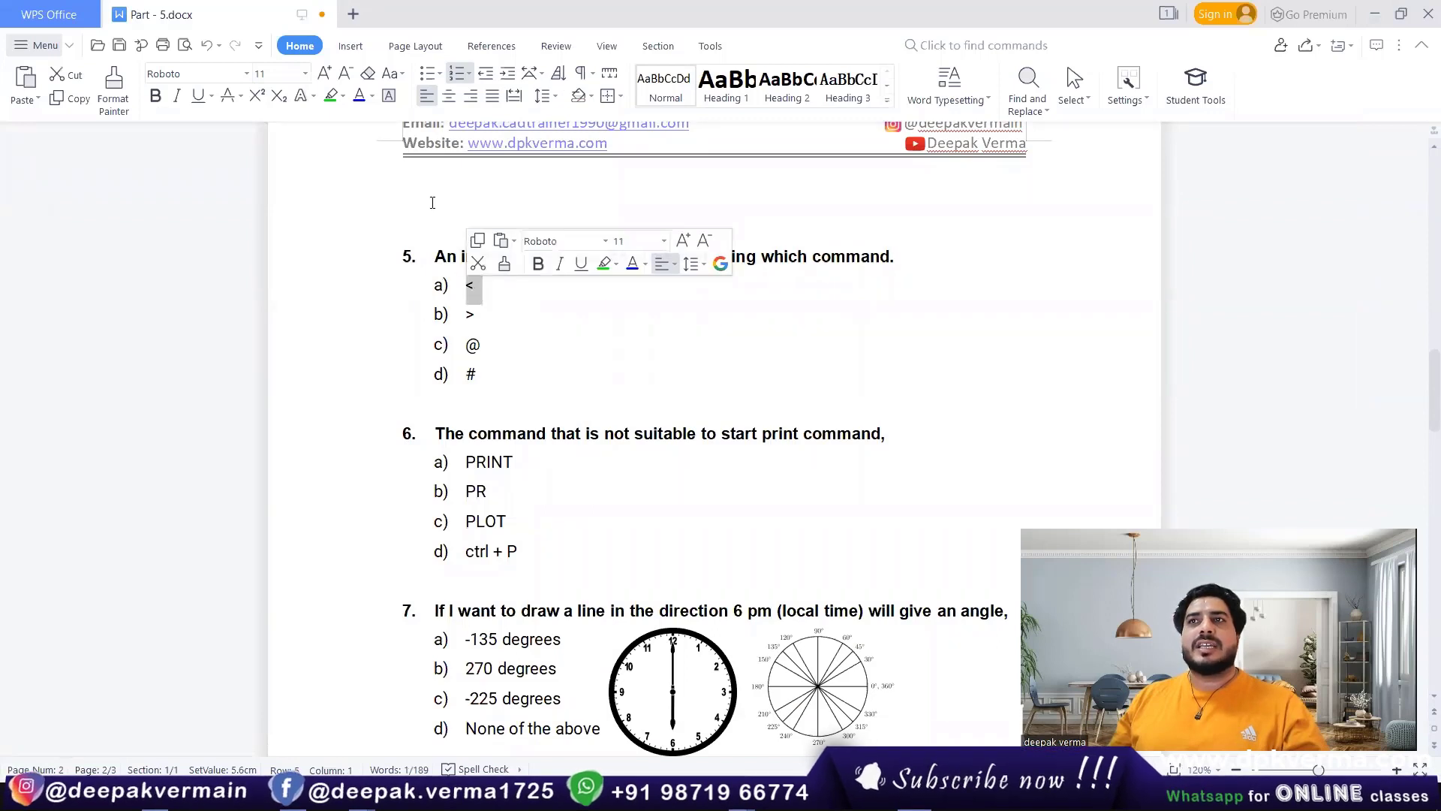
click(330, 95)
click(497, 323)
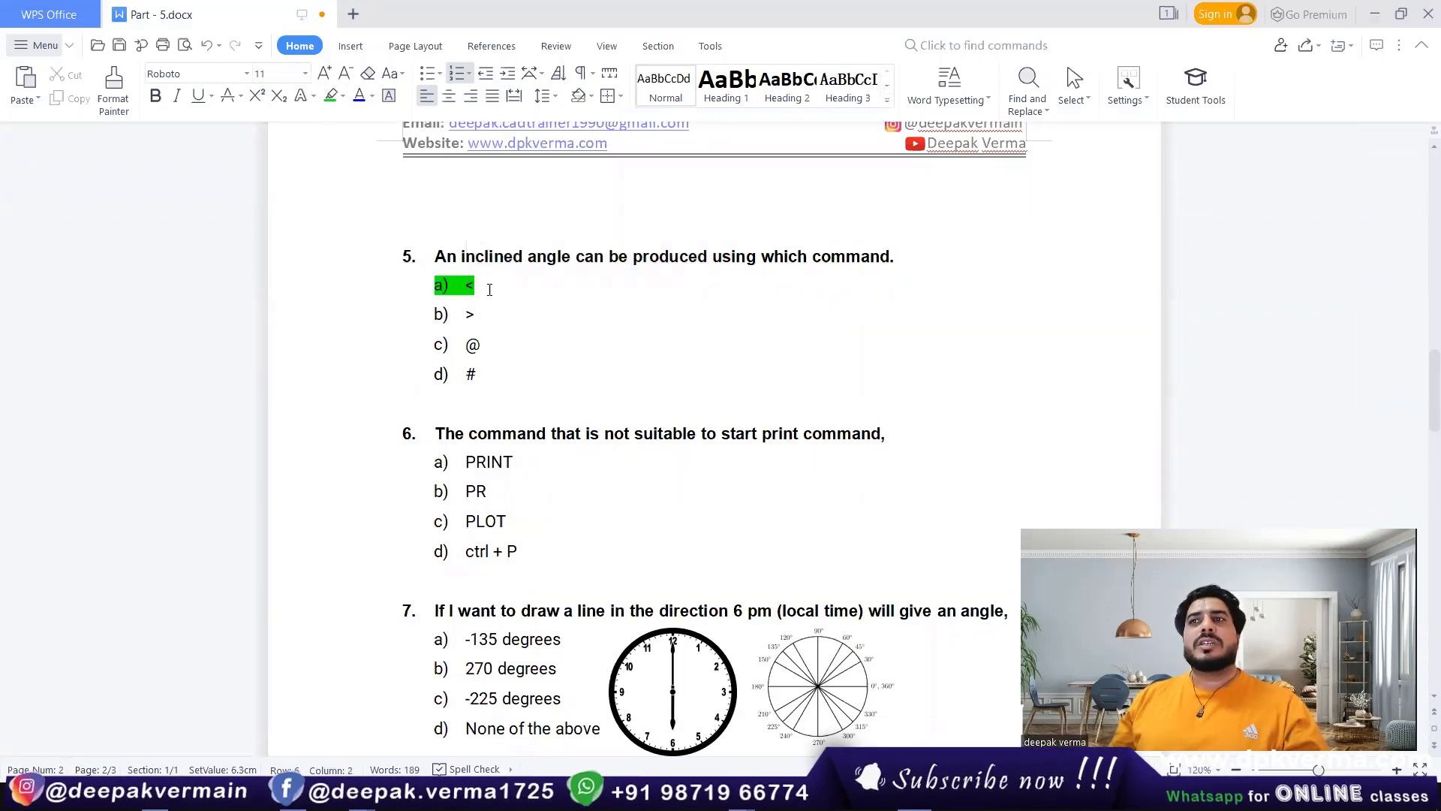
scroll(488, 338, down, 1)
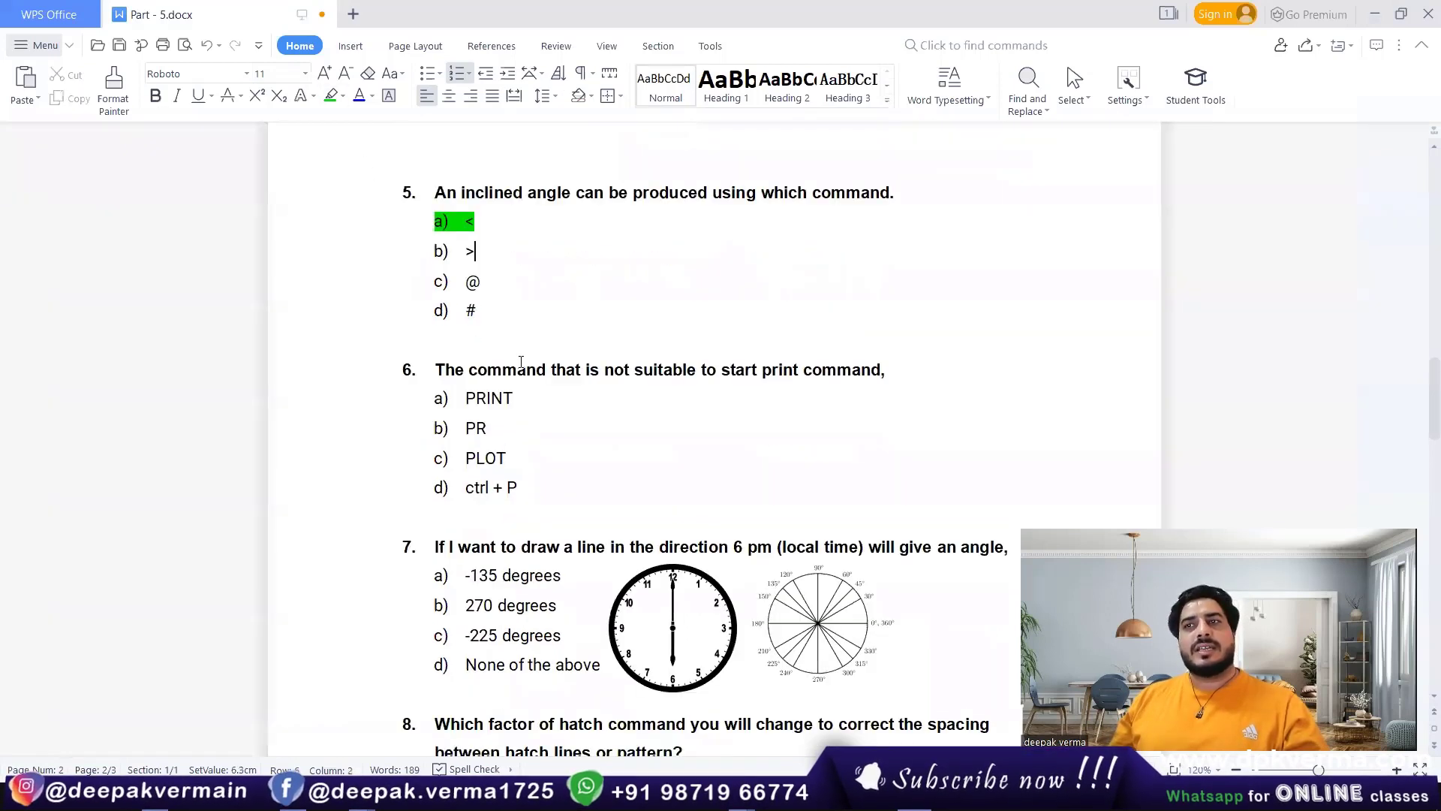
scroll(459, 320, down, 1)
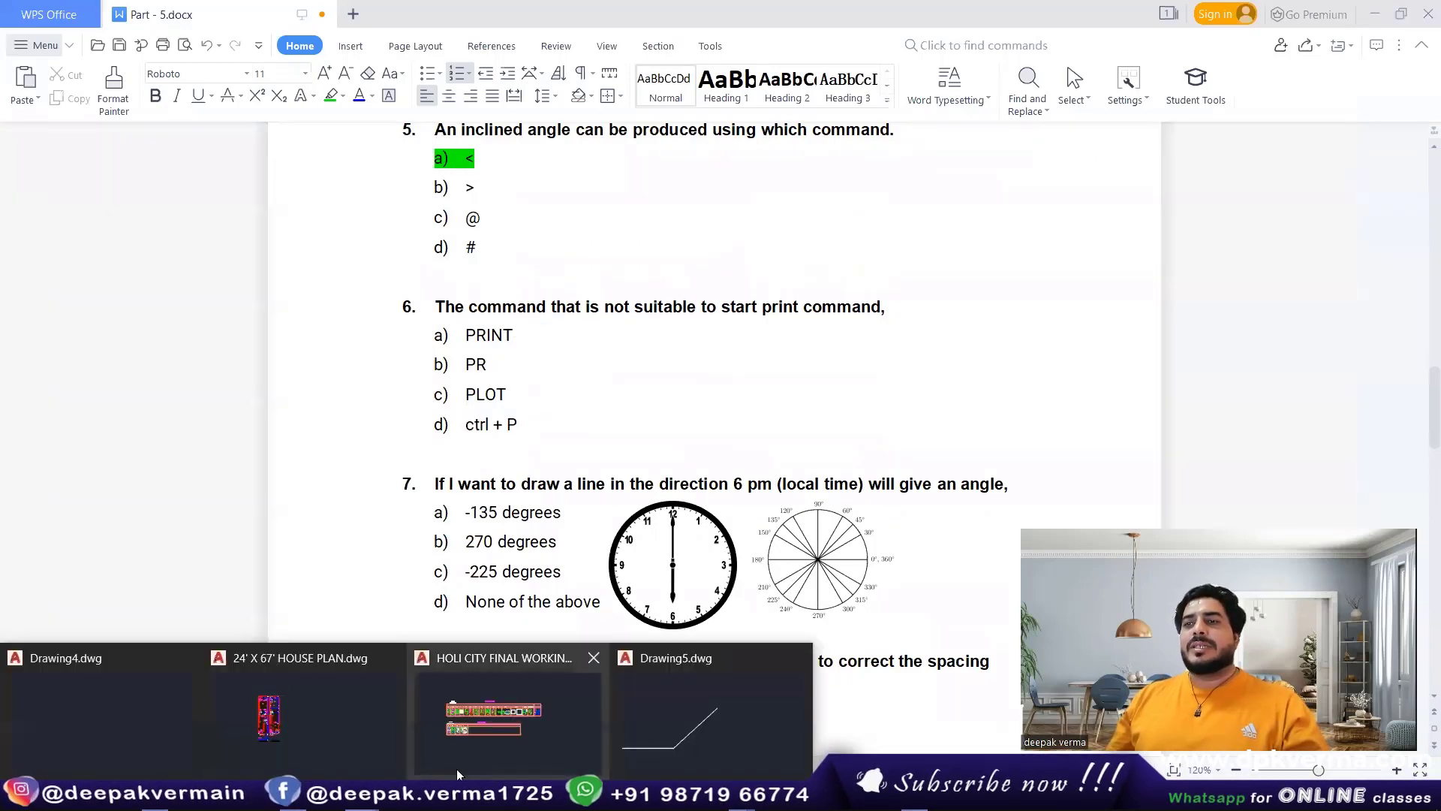
Back in AutoCAD, confirm that PLOT and PRINT each open the Plot dialog
click(526, 698)
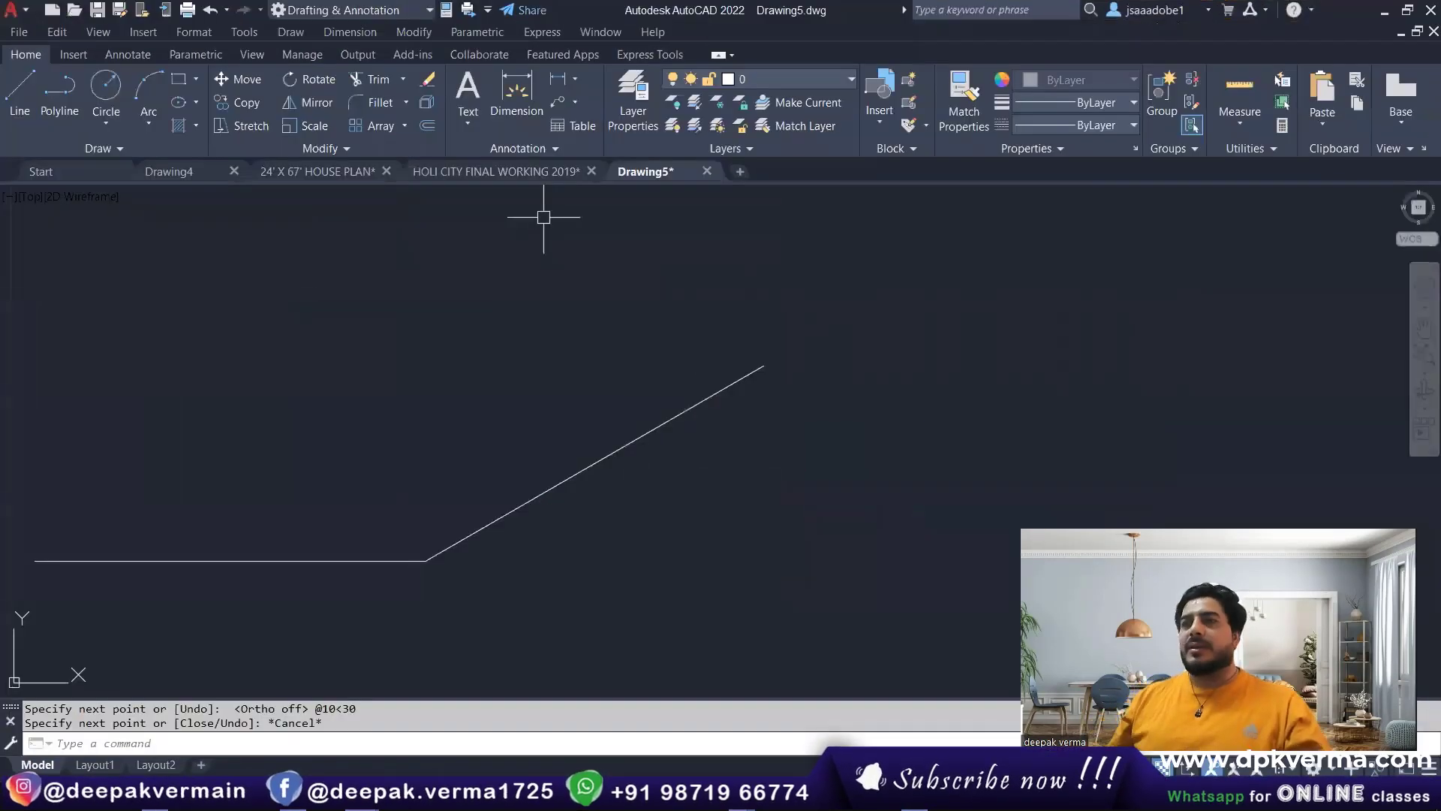
mouse_move(913, 384)
middle_down()
mouse_move(507, 454)
mouse_move(216, 452)
middle_up()
text(po)
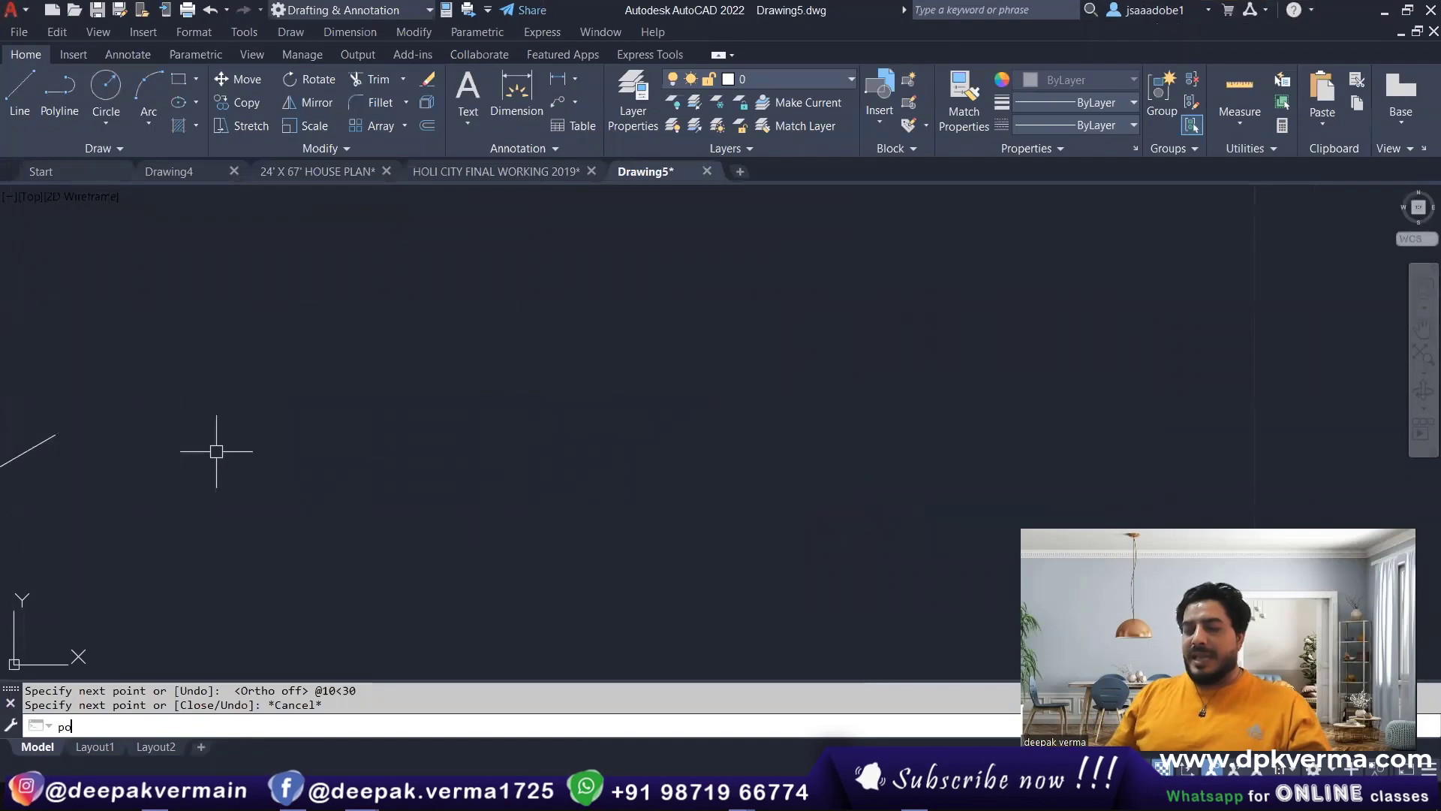
text(PL)
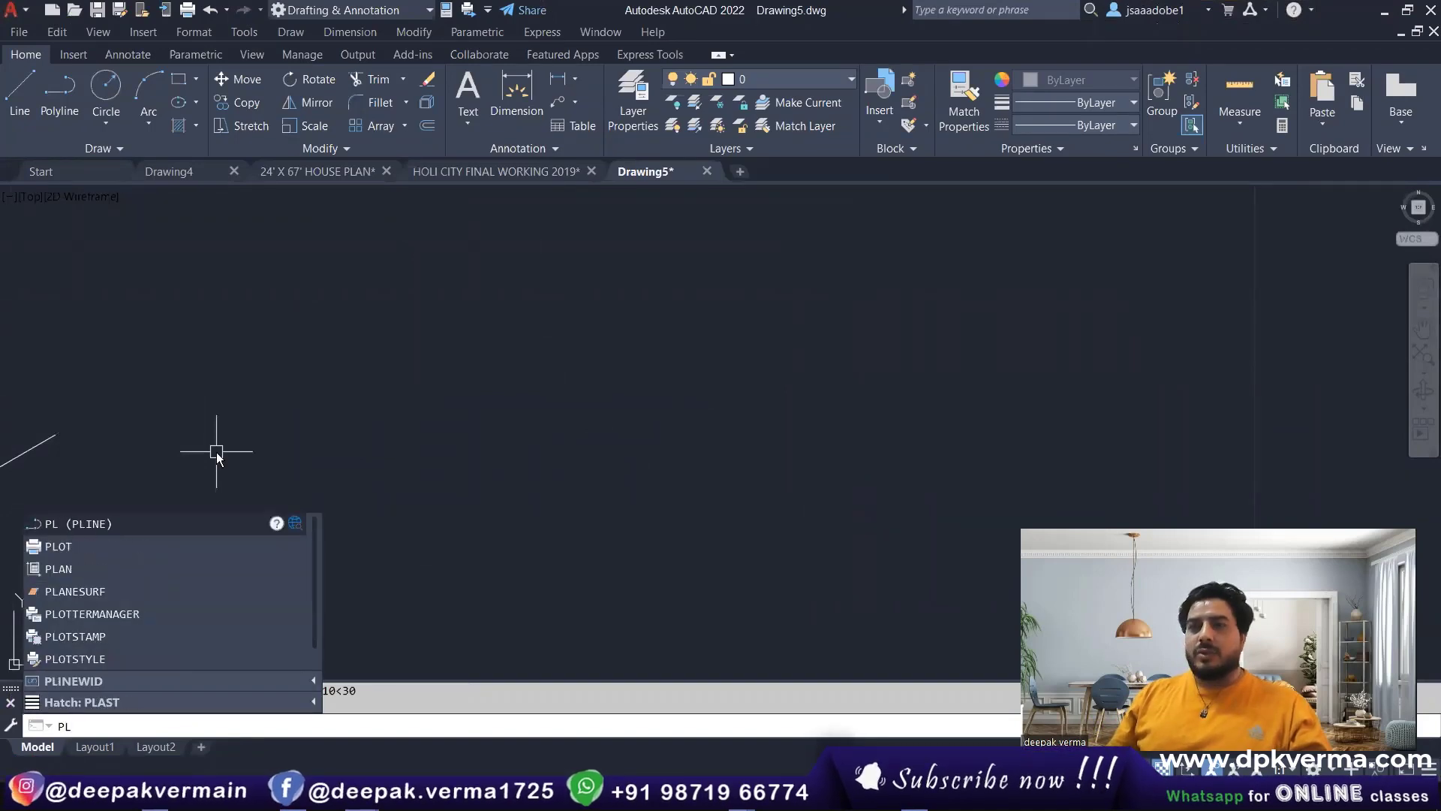
text(OT)
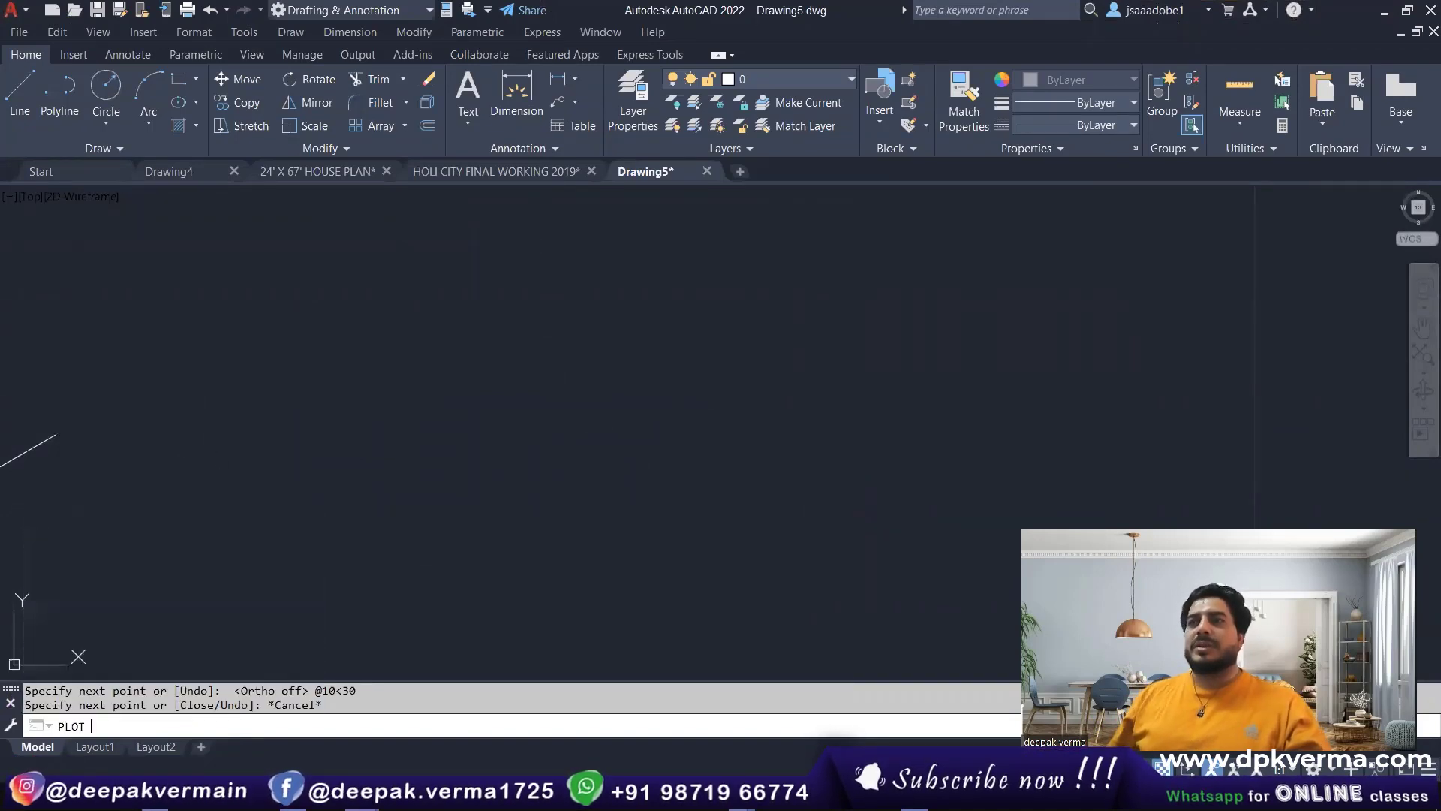
key(Return)
click(1032, 147)
text(p)
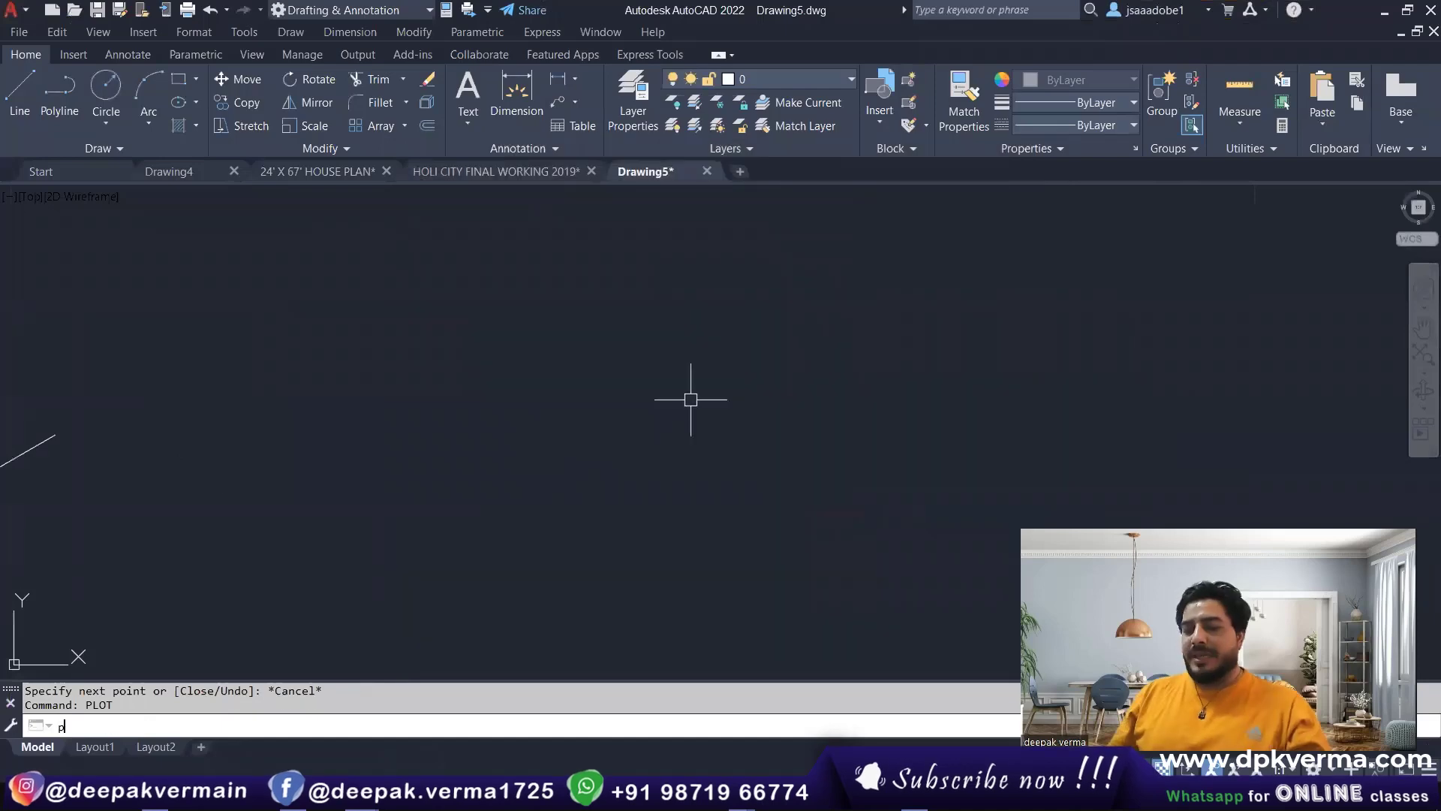
text(rint)
key(Return)
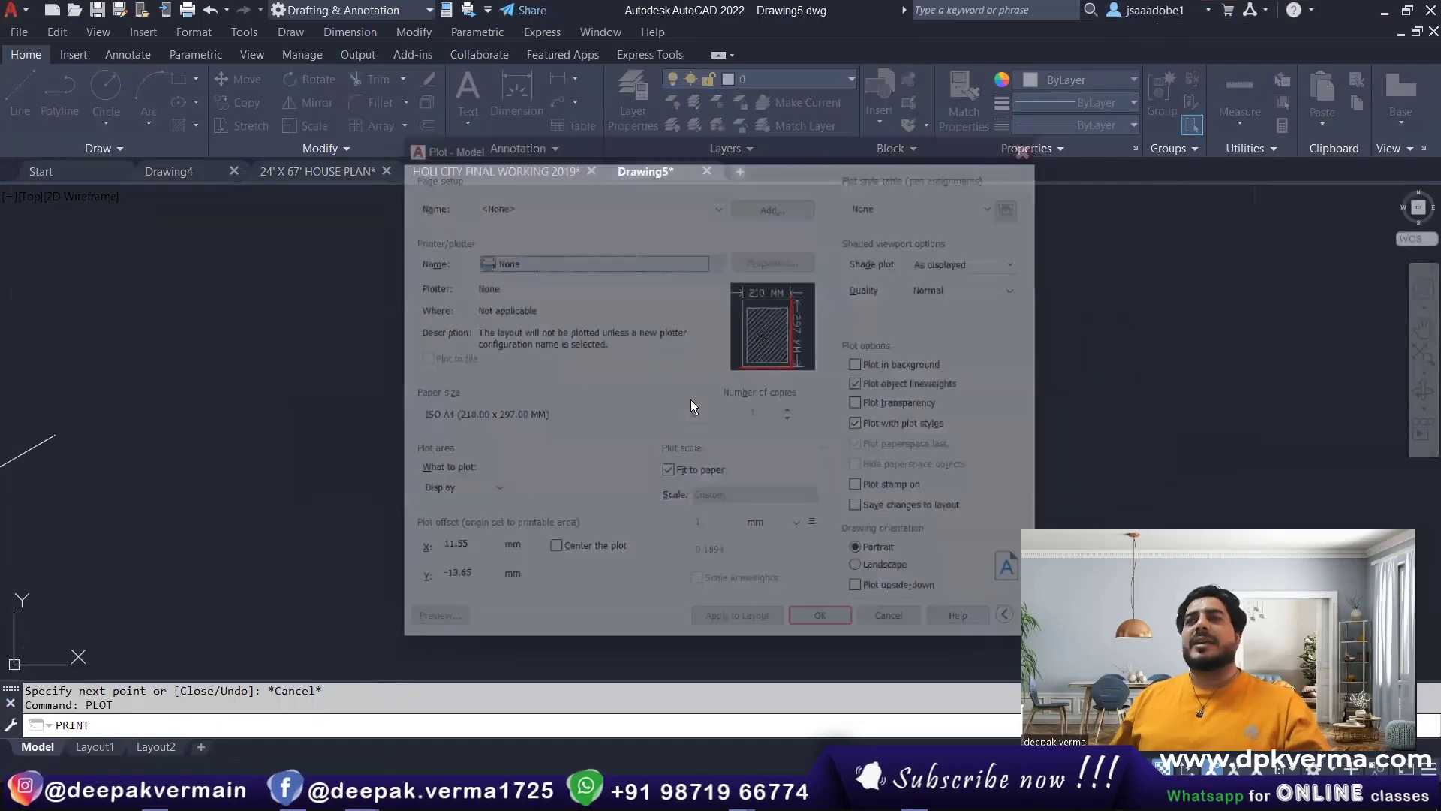
key(Escape)
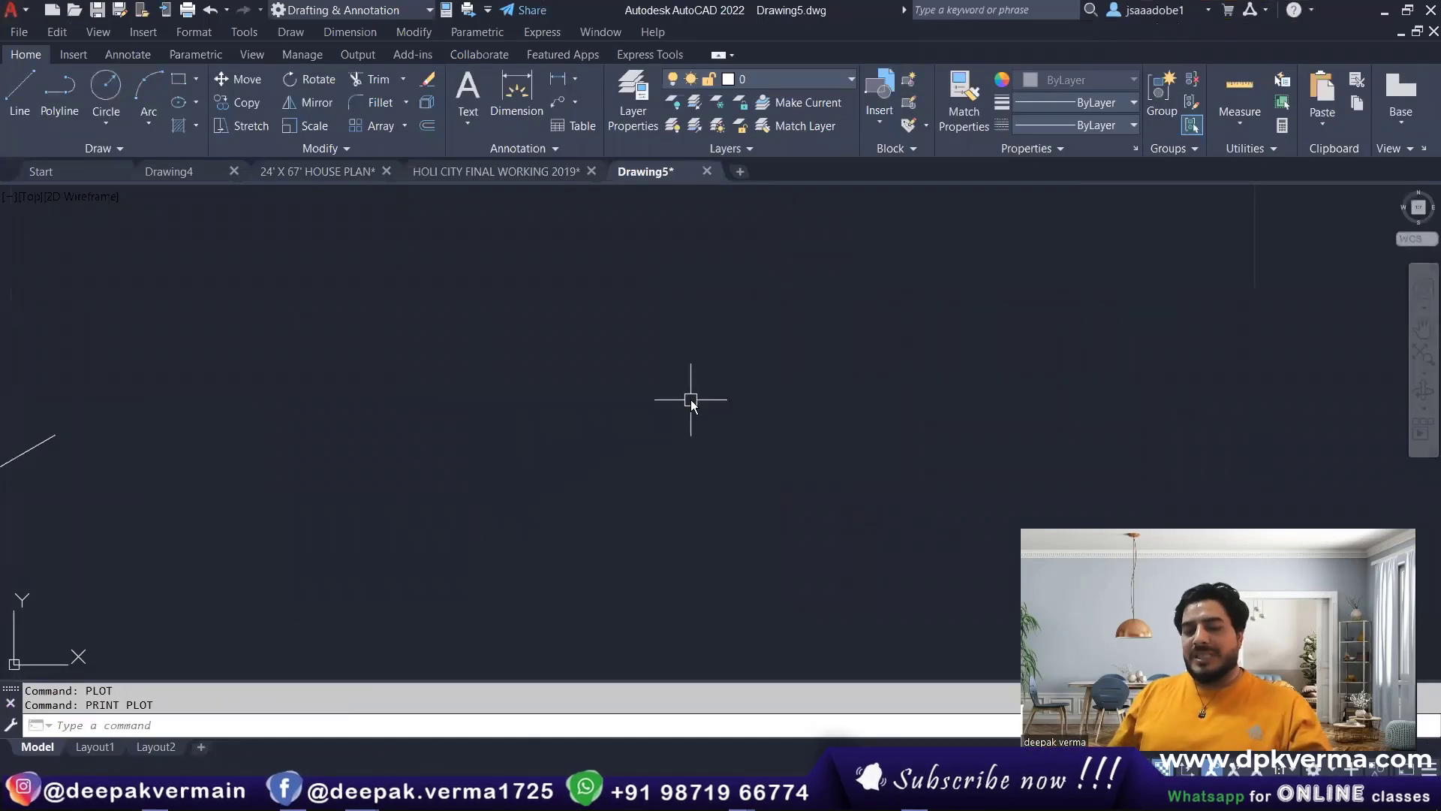
Confirm Ctrl+P opens plotting and PR opens Properties, then return to the quiz
key(ctrl+p)
key(Escape)
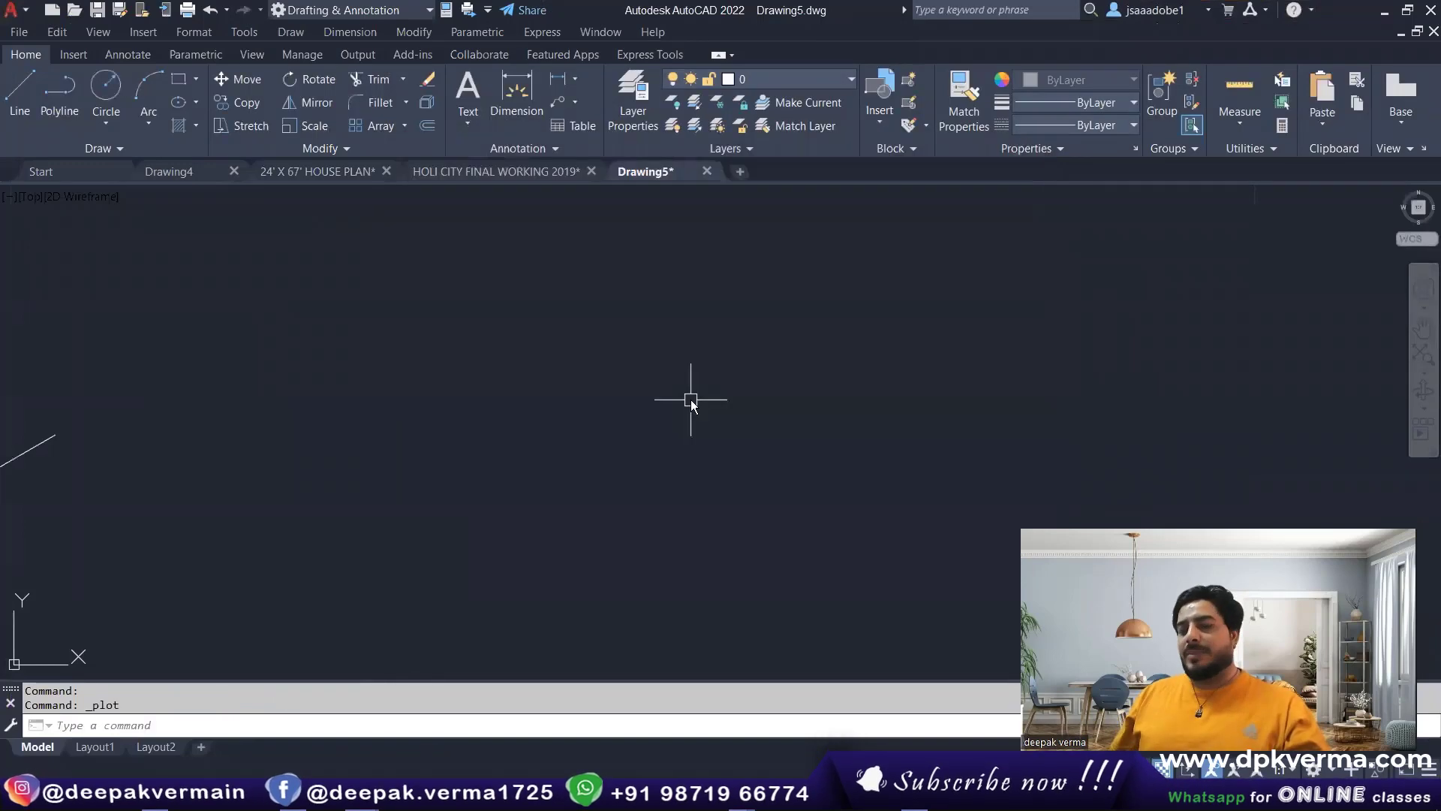
text(pr)
key(Return)
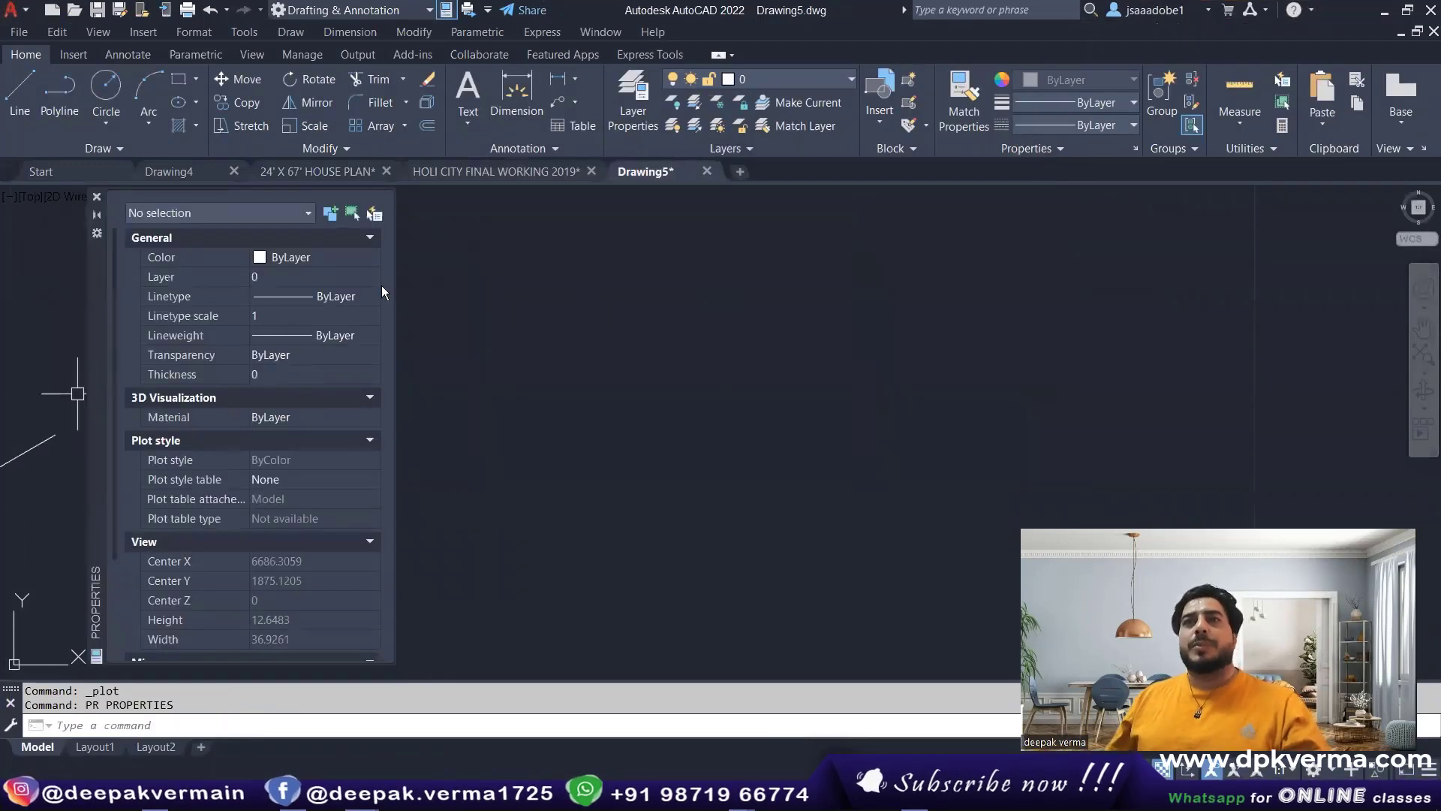
click(97, 197)
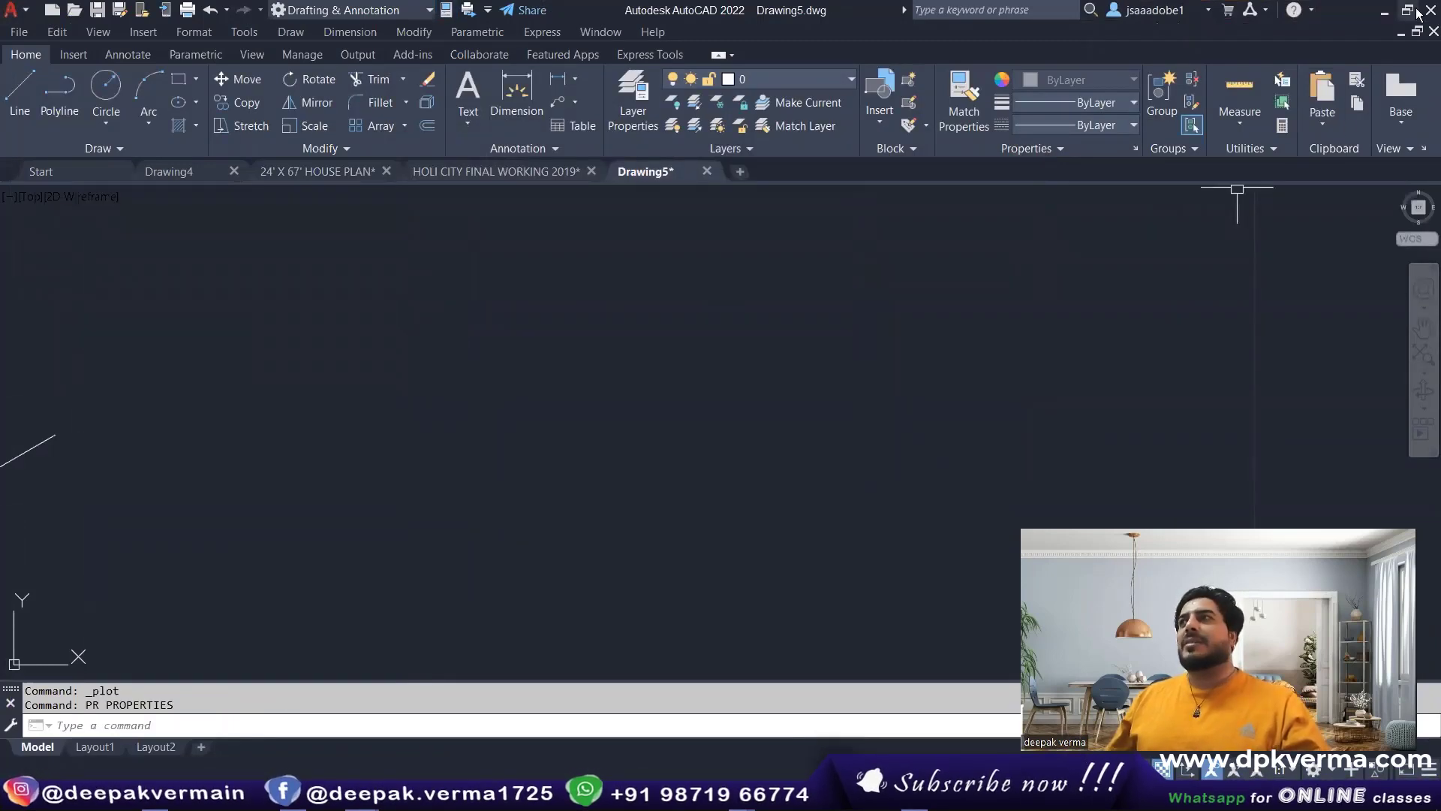
key(alt+Tab)
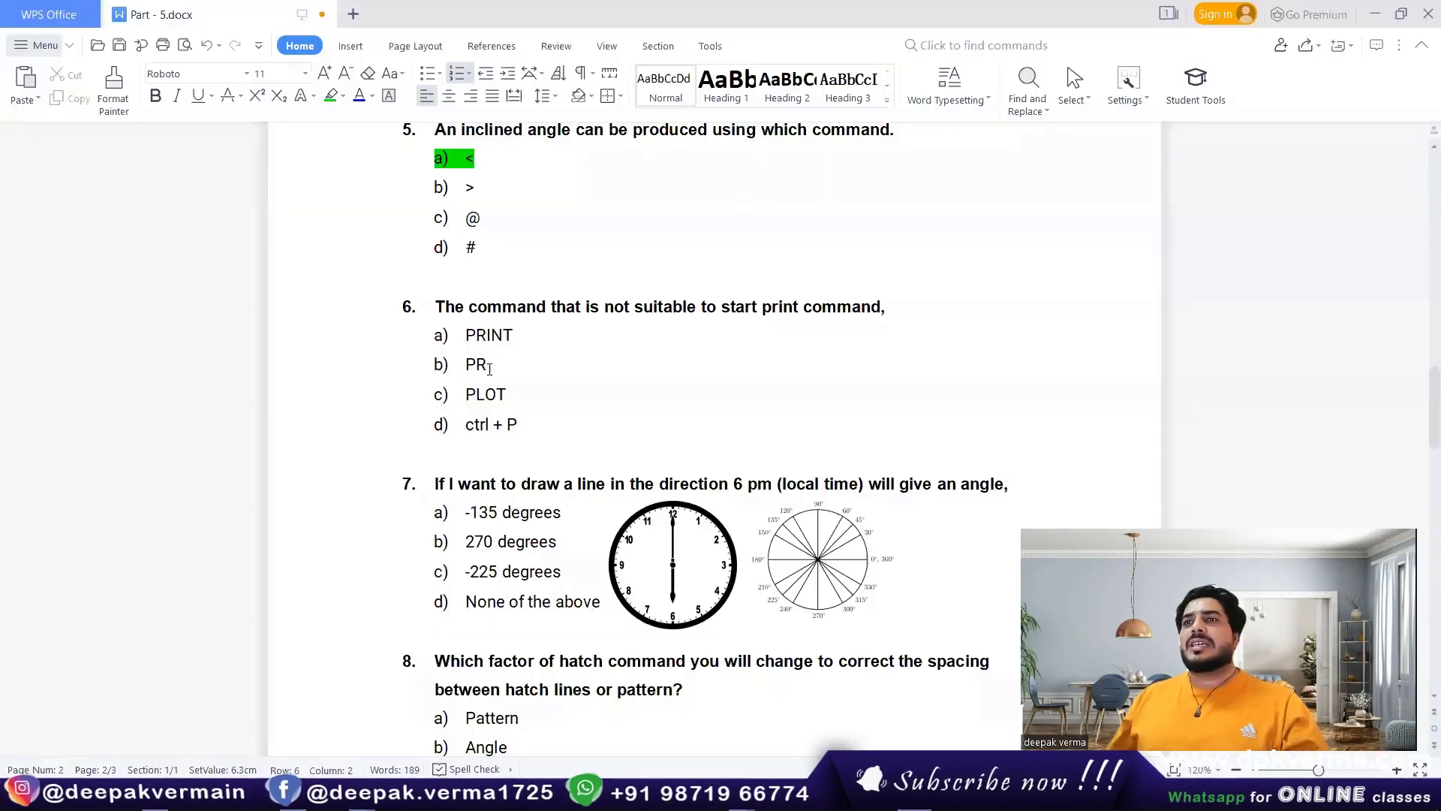
Highlight question 6's option b) PR in green and scroll down to question 7
double_click(485, 365)
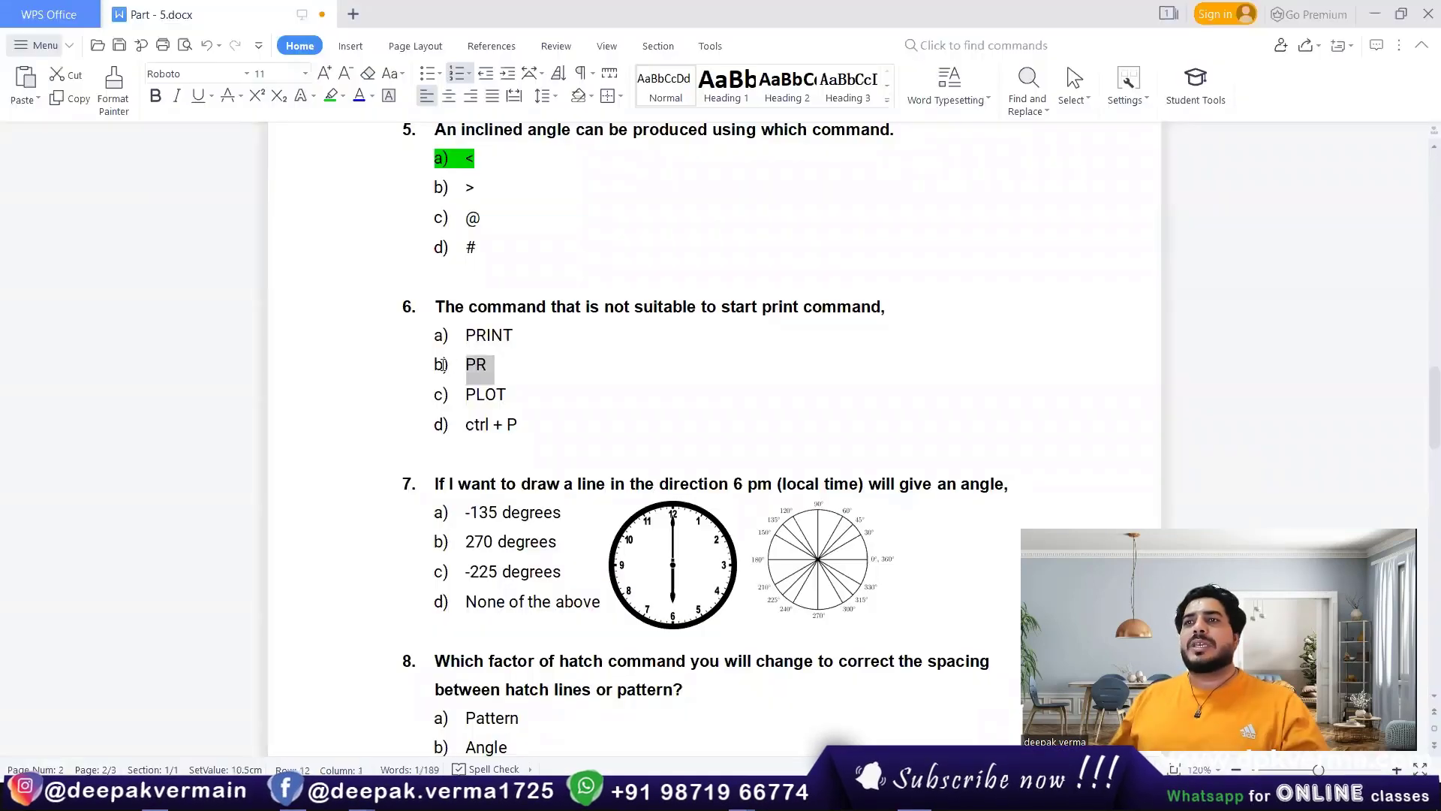
click(330, 95)
click(586, 424)
scroll(608, 312, down, 1)
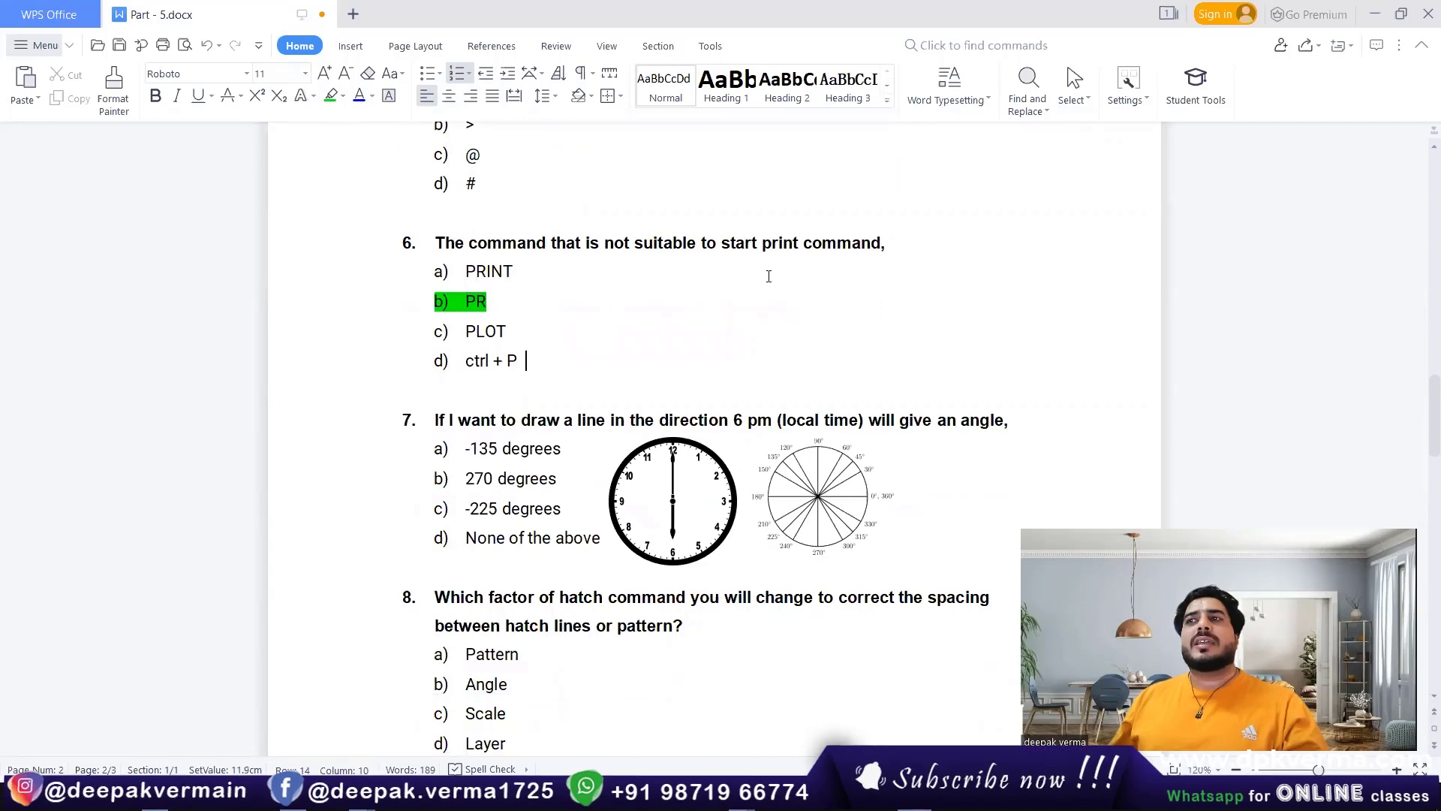
scroll(557, 364, down, 1)
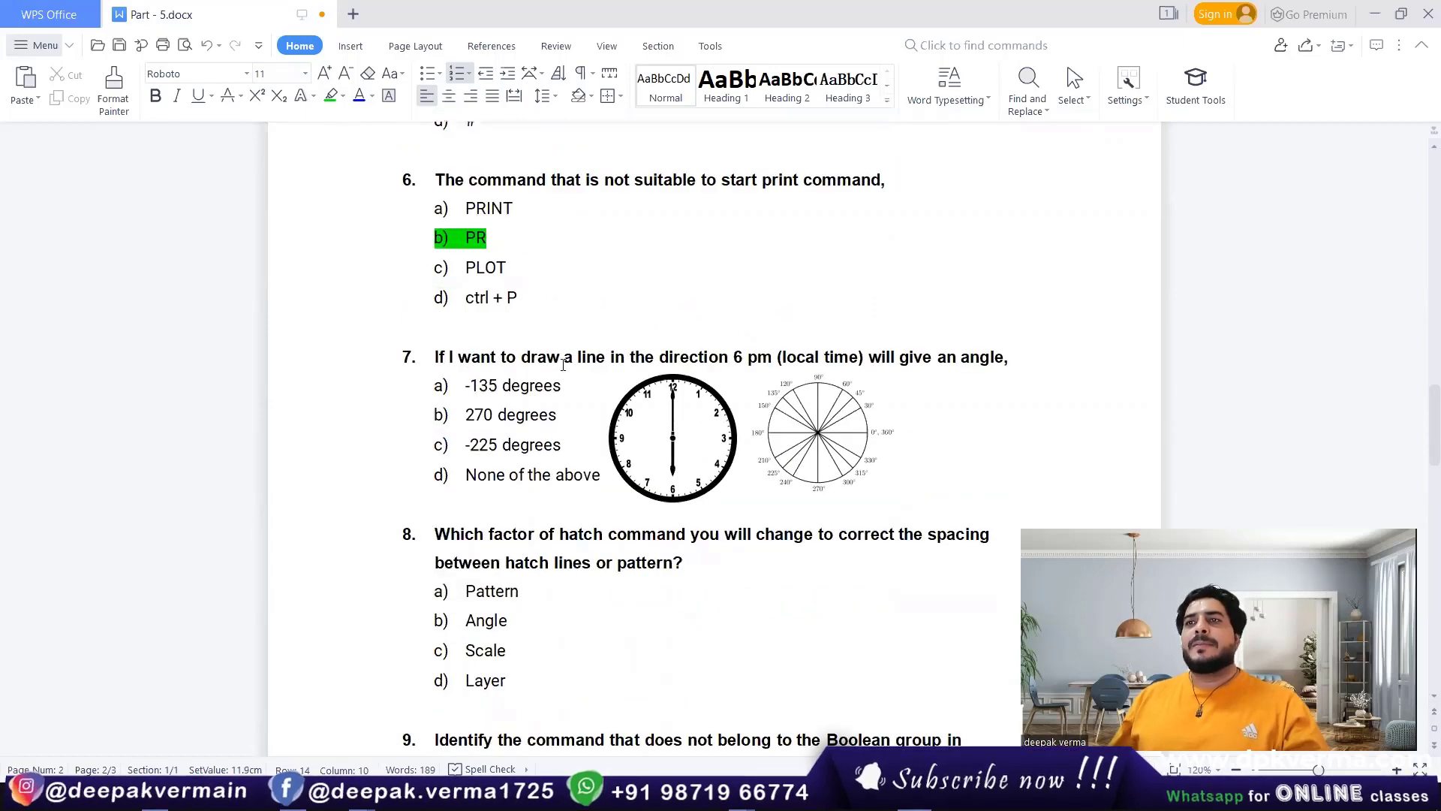
scroll(563, 364, down, 2)
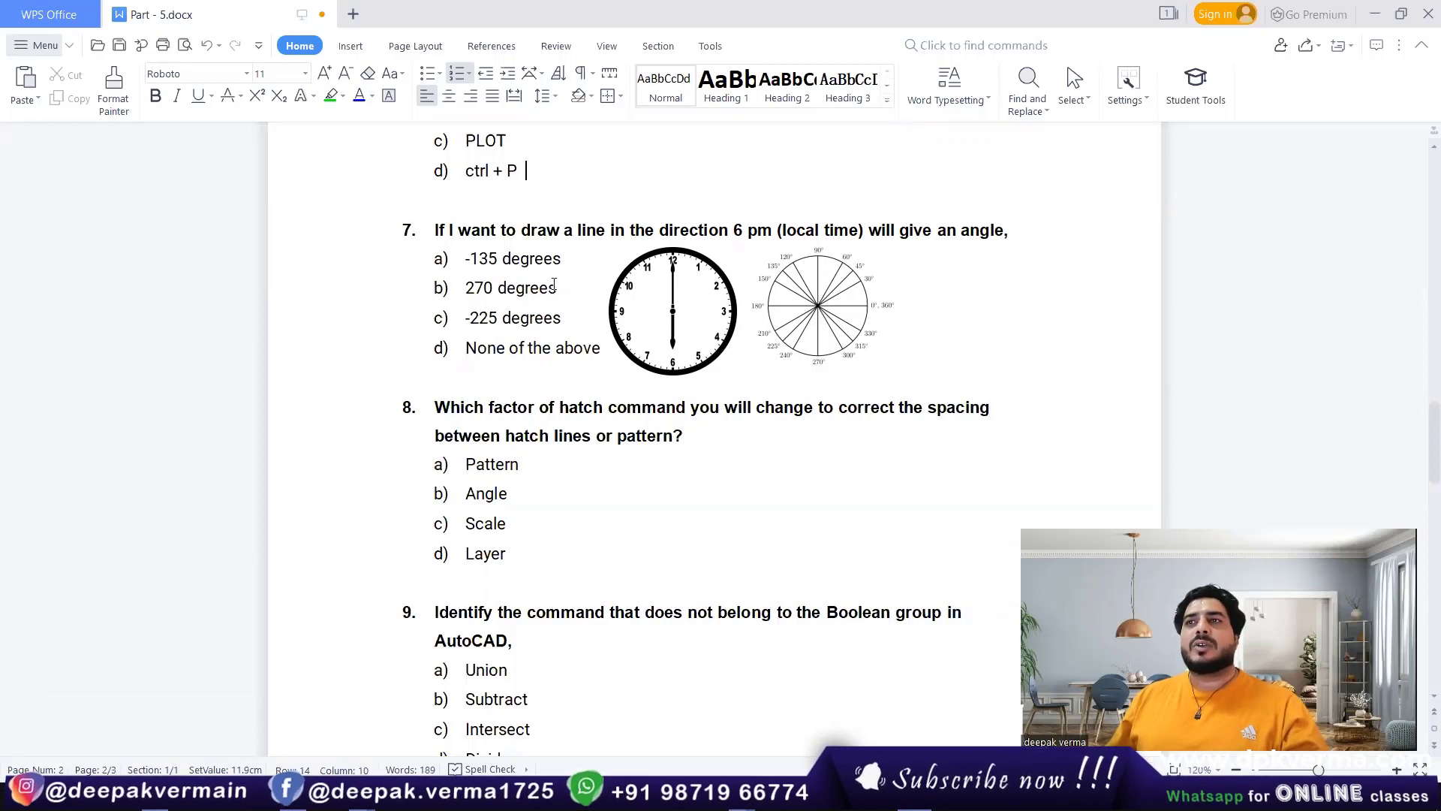
Highlight '270 degrees' in option b) of question 7 green, then scroll to question 8
drag(554, 284, 470, 285)
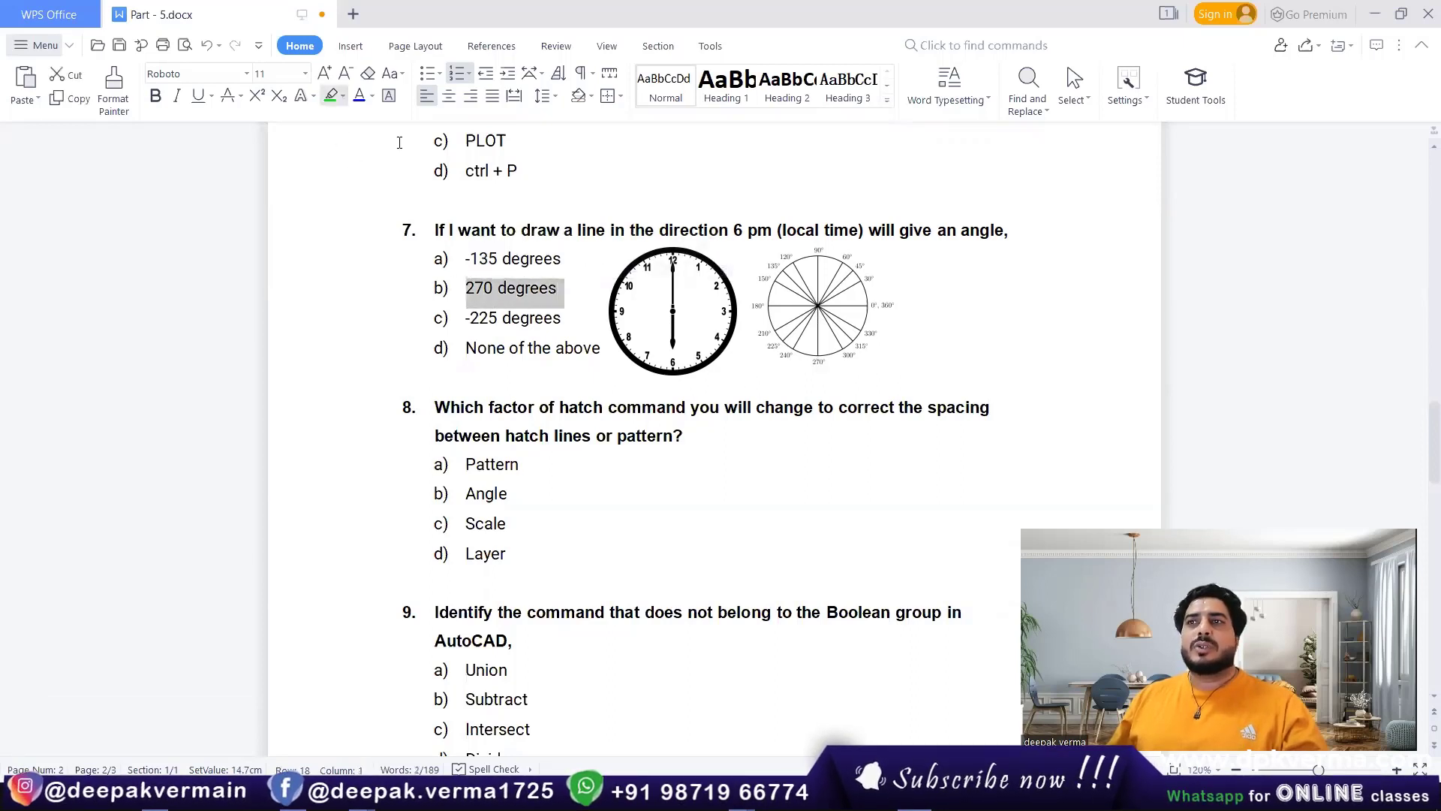
click(533, 300)
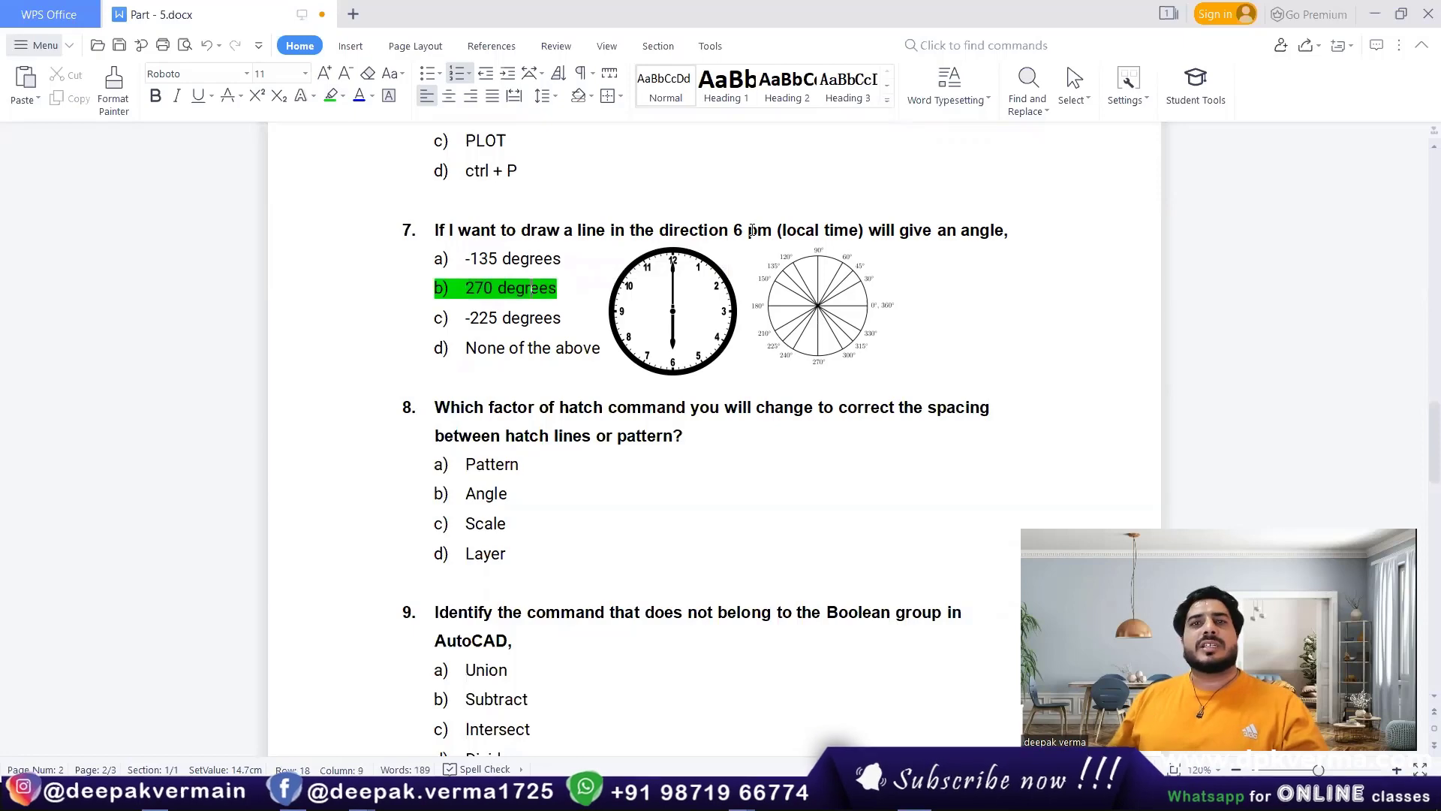
scroll(697, 308, down, 3)
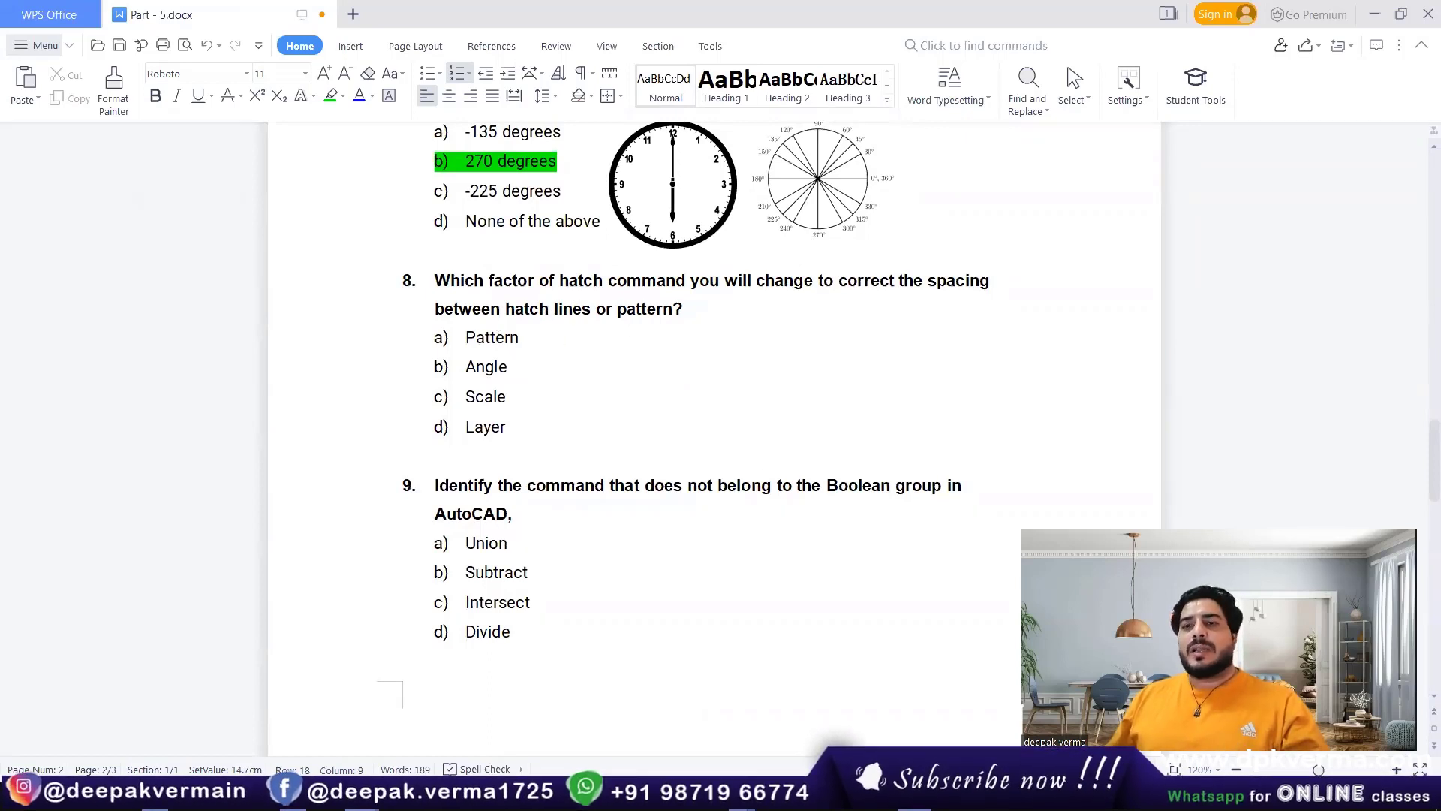
In the AutoCAD drawing, draw a circle of radius 20
click(680, 695)
text(c)
key(Return)
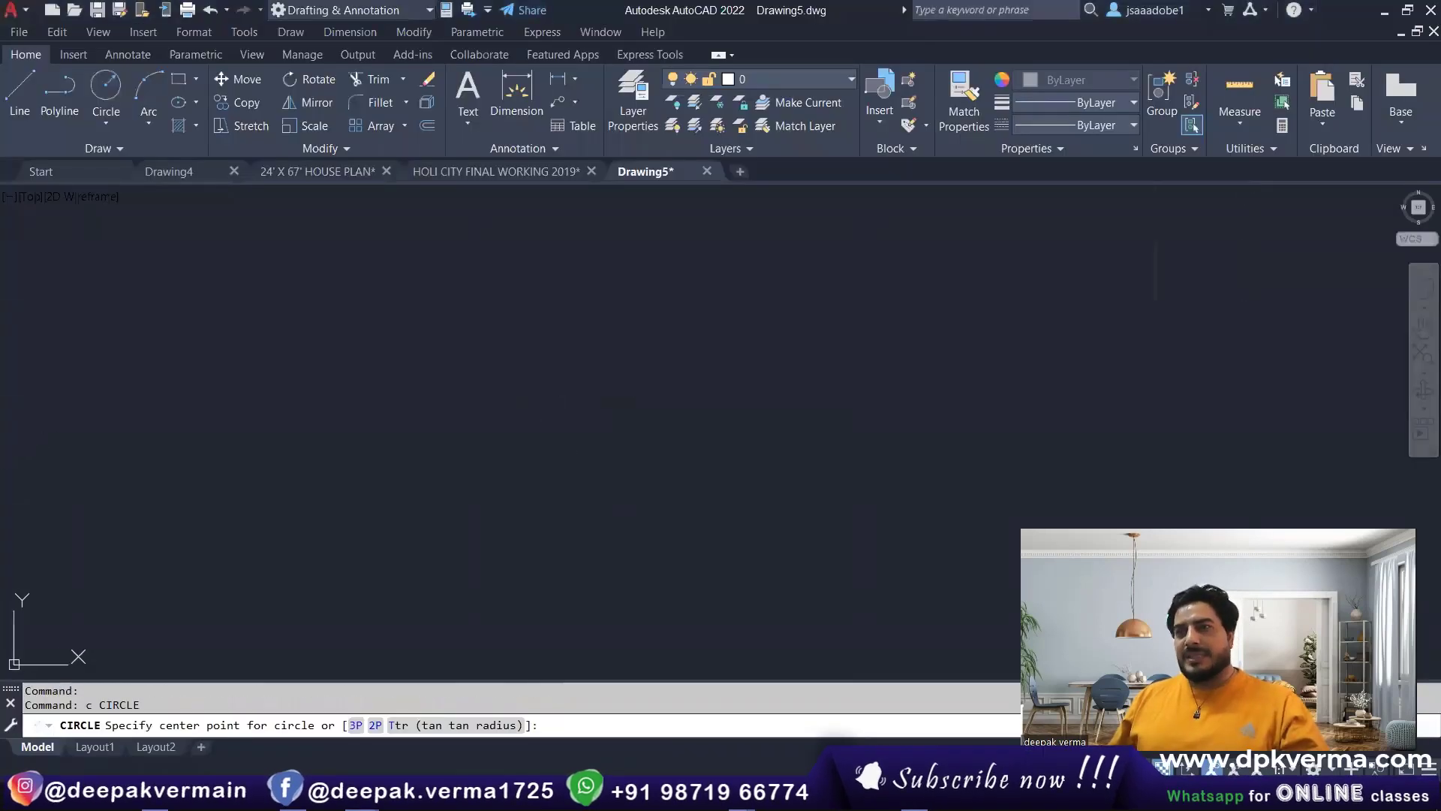
click(542, 451)
key(Return)
Erase the two leftover line segments beside the circle
scroll(563, 505, up, 5)
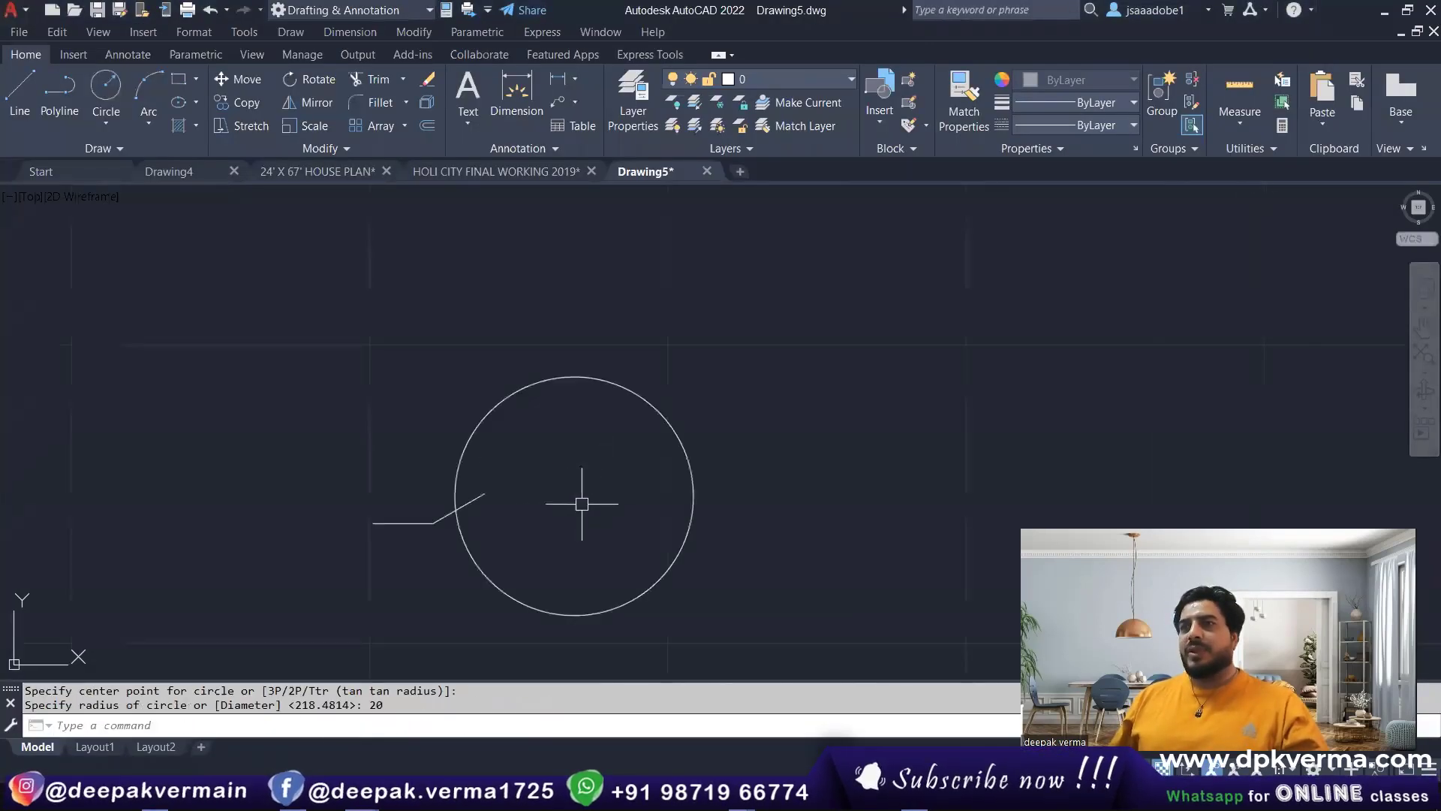
scroll(363, 508, up, 2)
click(366, 499)
click(342, 537)
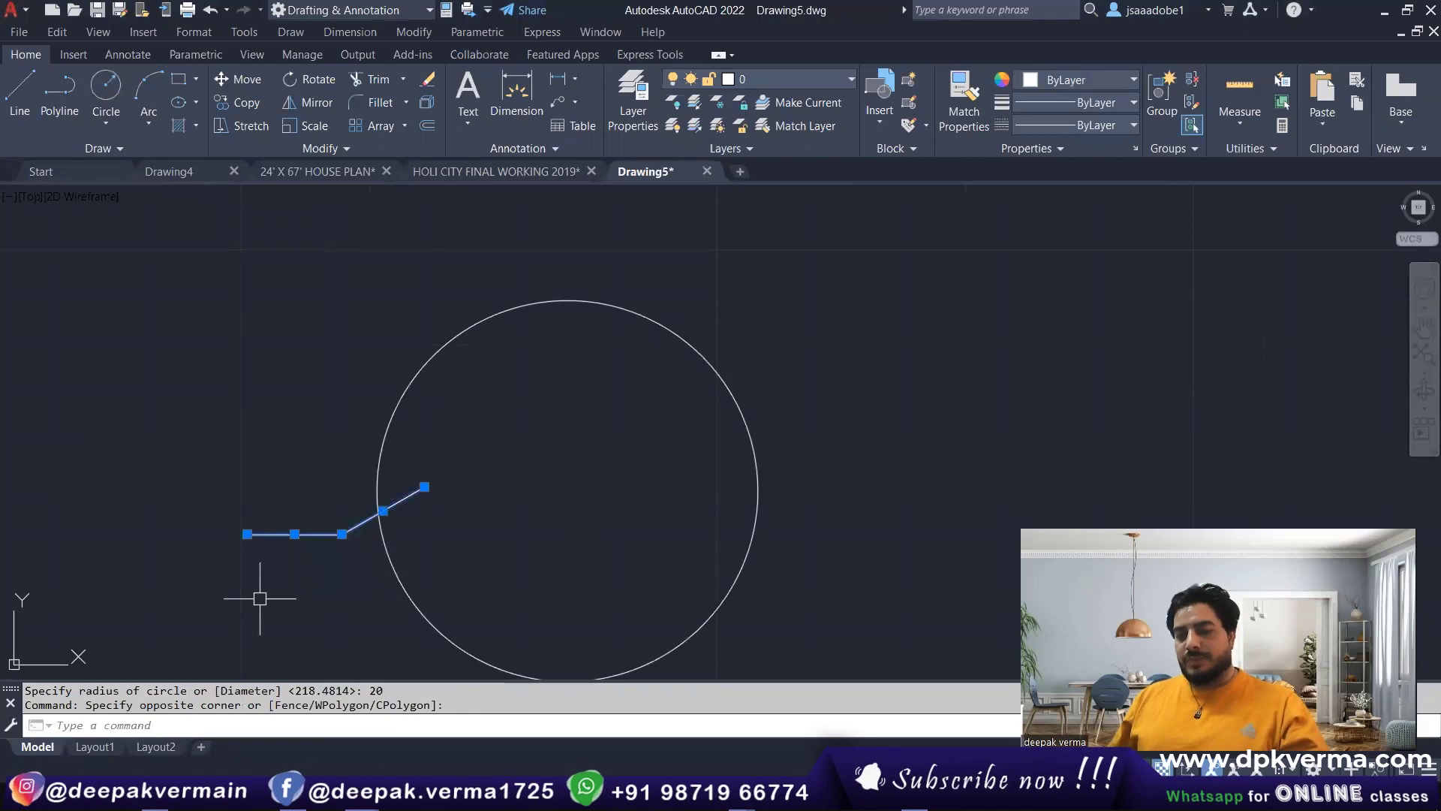
text(e)
key(Return)
Hatch the circle, trying ANSI32, solid, AR-B816 and AR-B816C before settling on ANGLE
text(h)
key(Return)
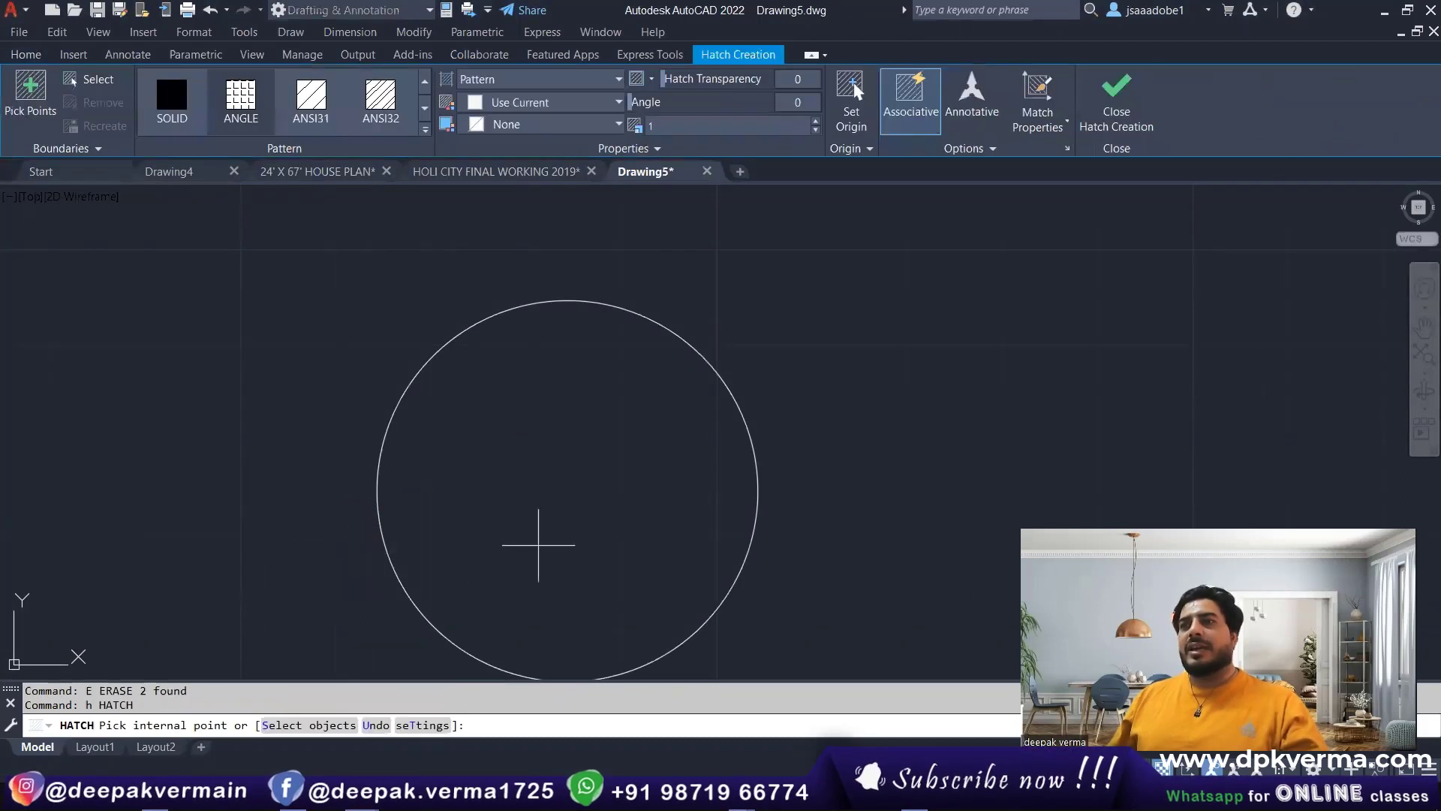
click(593, 394)
click(381, 98)
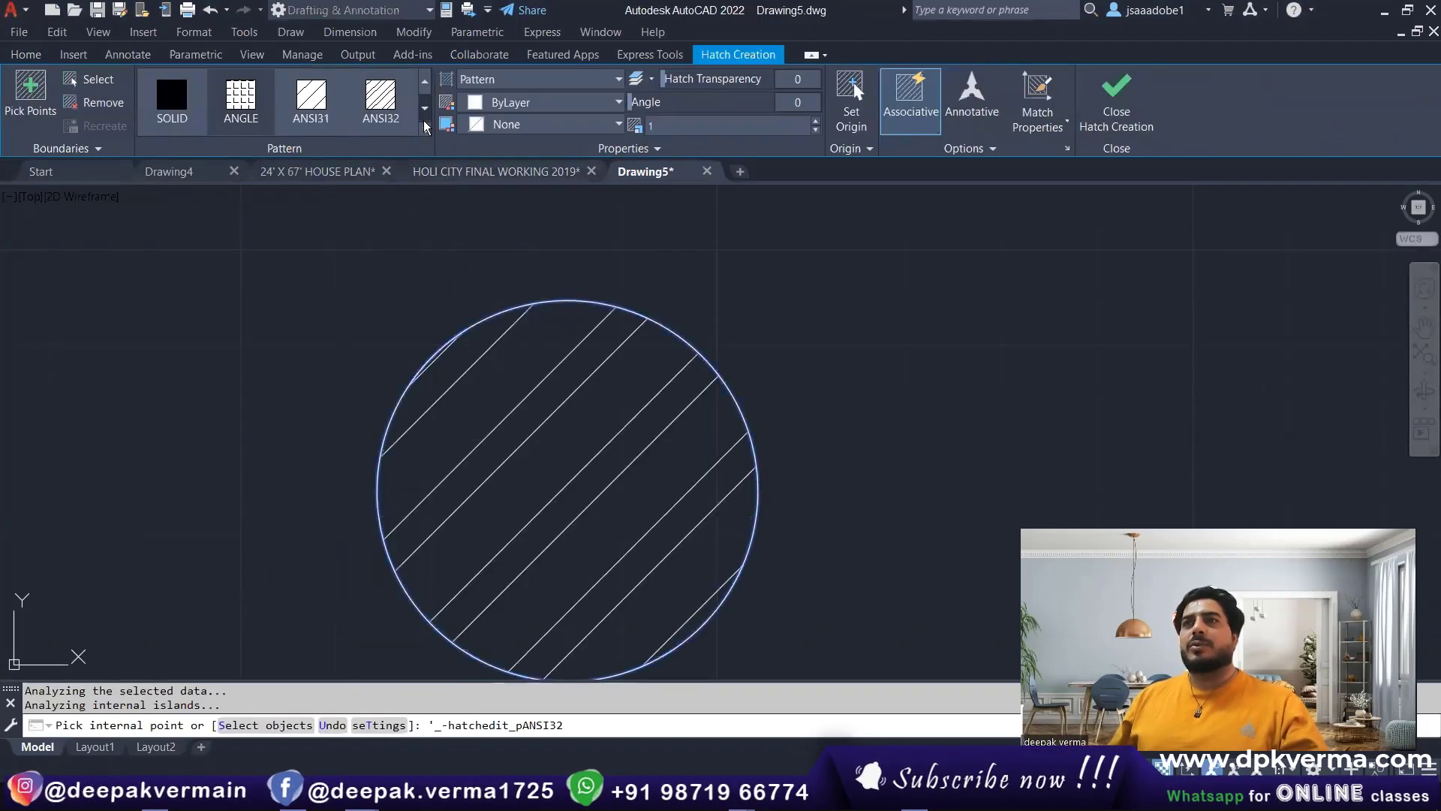
click(425, 107)
click(172, 95)
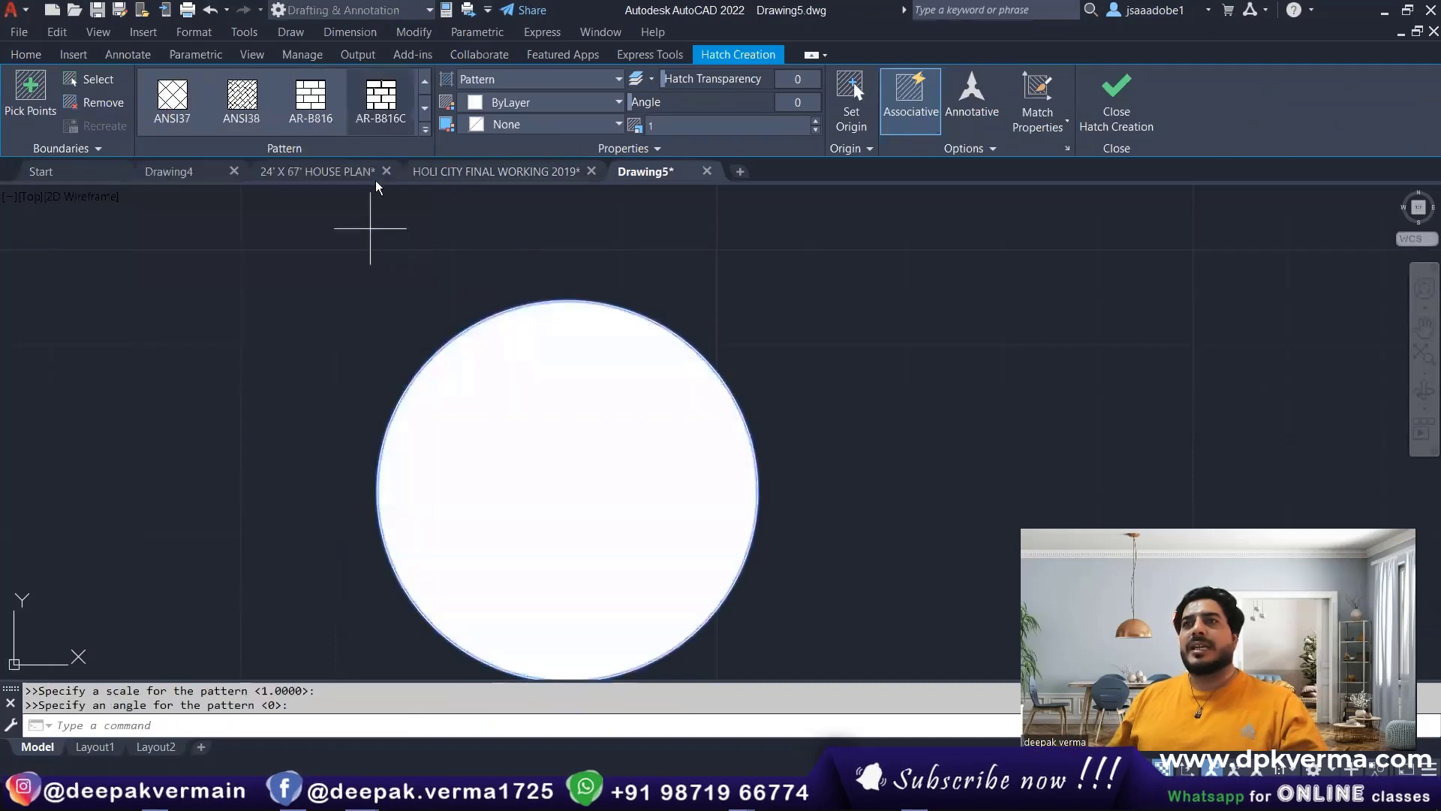
click(325, 108)
click(381, 105)
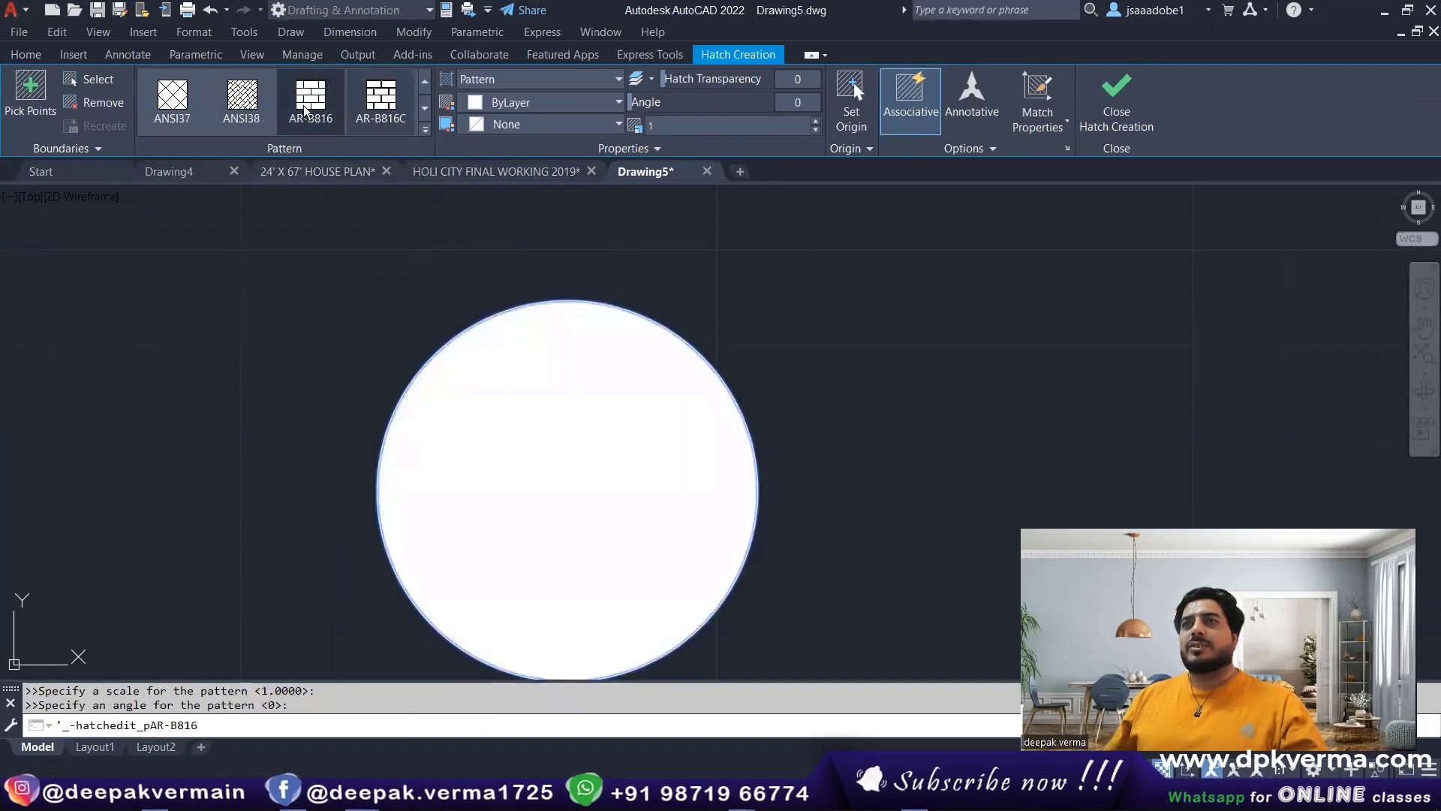
click(425, 129)
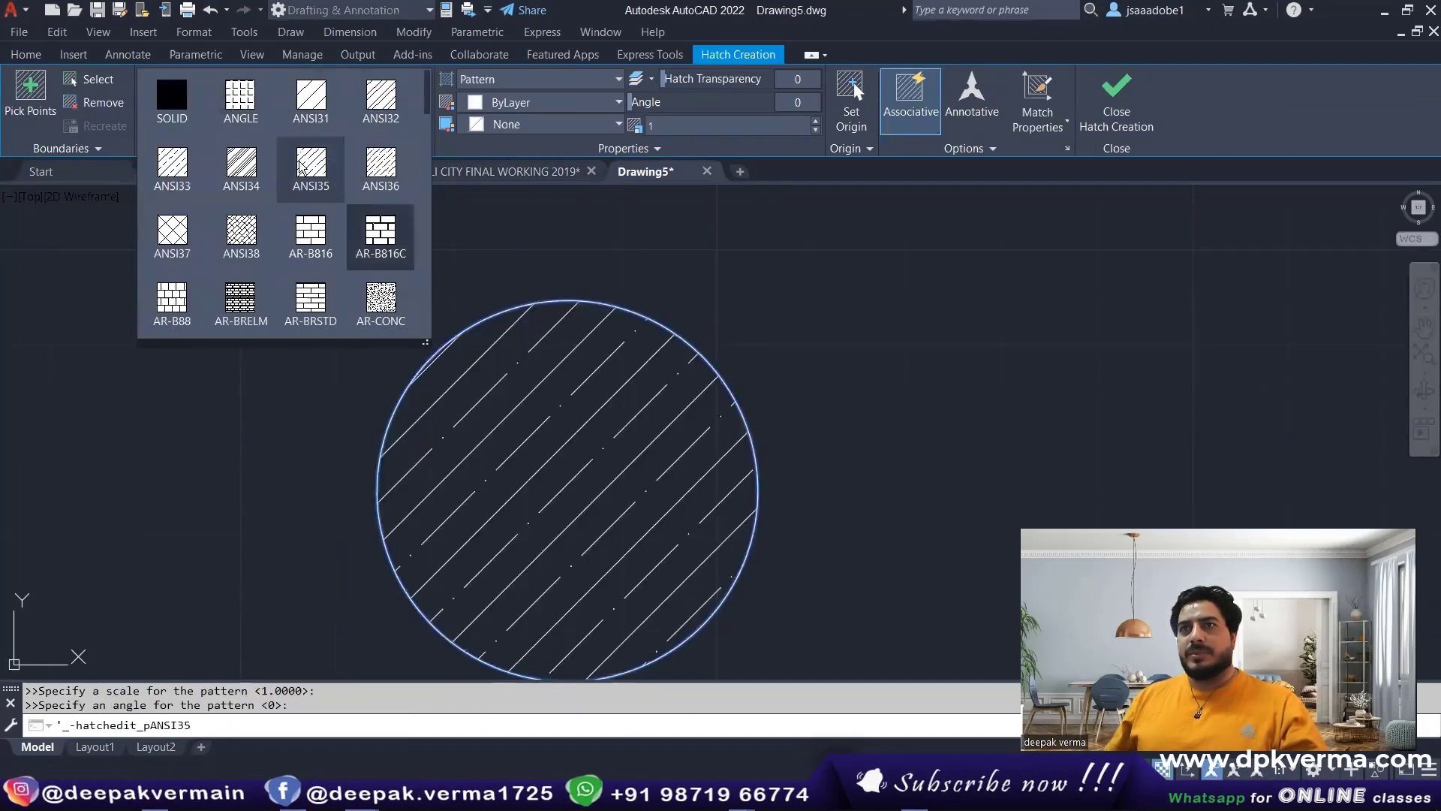
click(241, 98)
Set the ANGLE hatch scale to 0.79 and close Hatch Creation
middle_drag(615, 458, 581, 388)
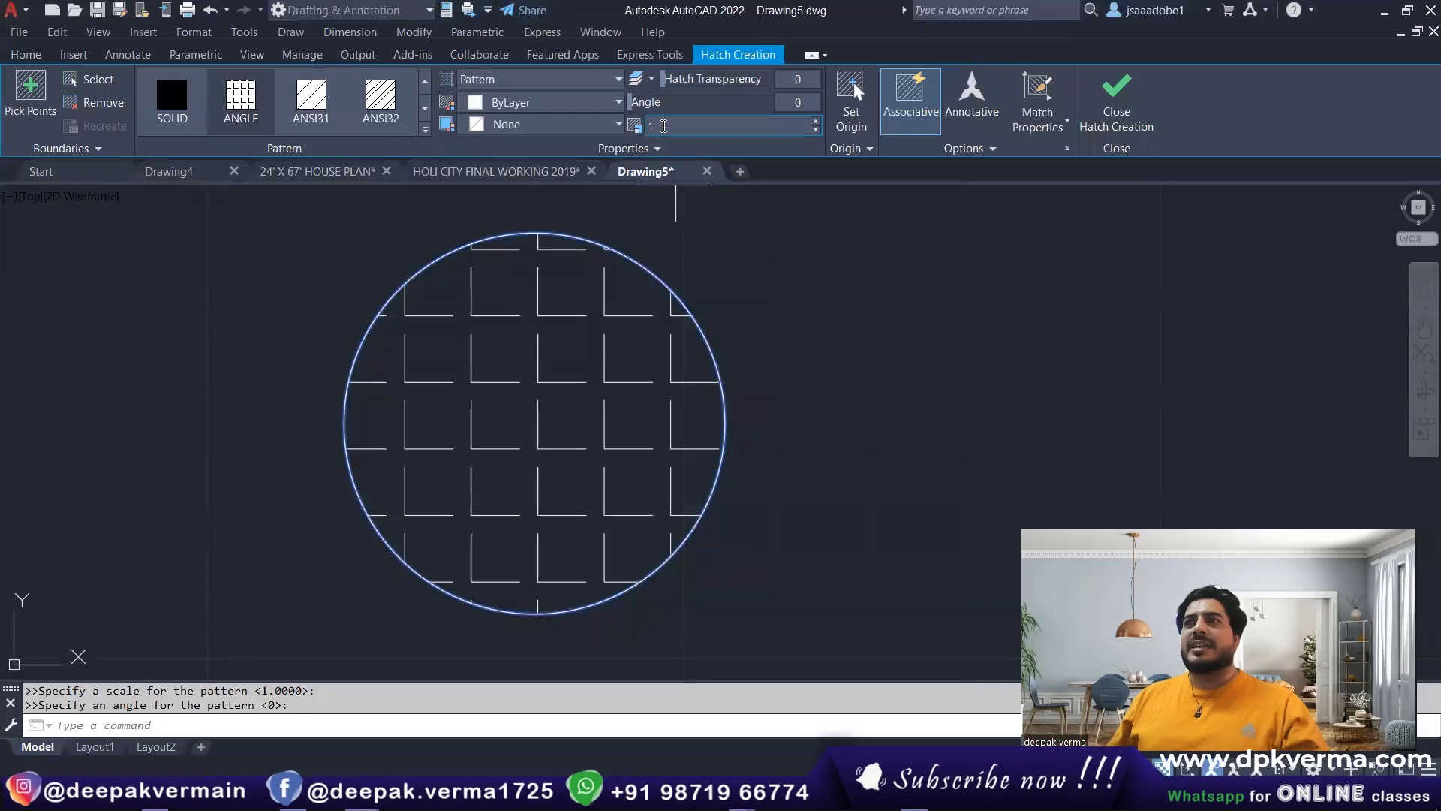
click(663, 126)
scroll(664, 126, down, 1)
scroll(664, 125, down, 1)
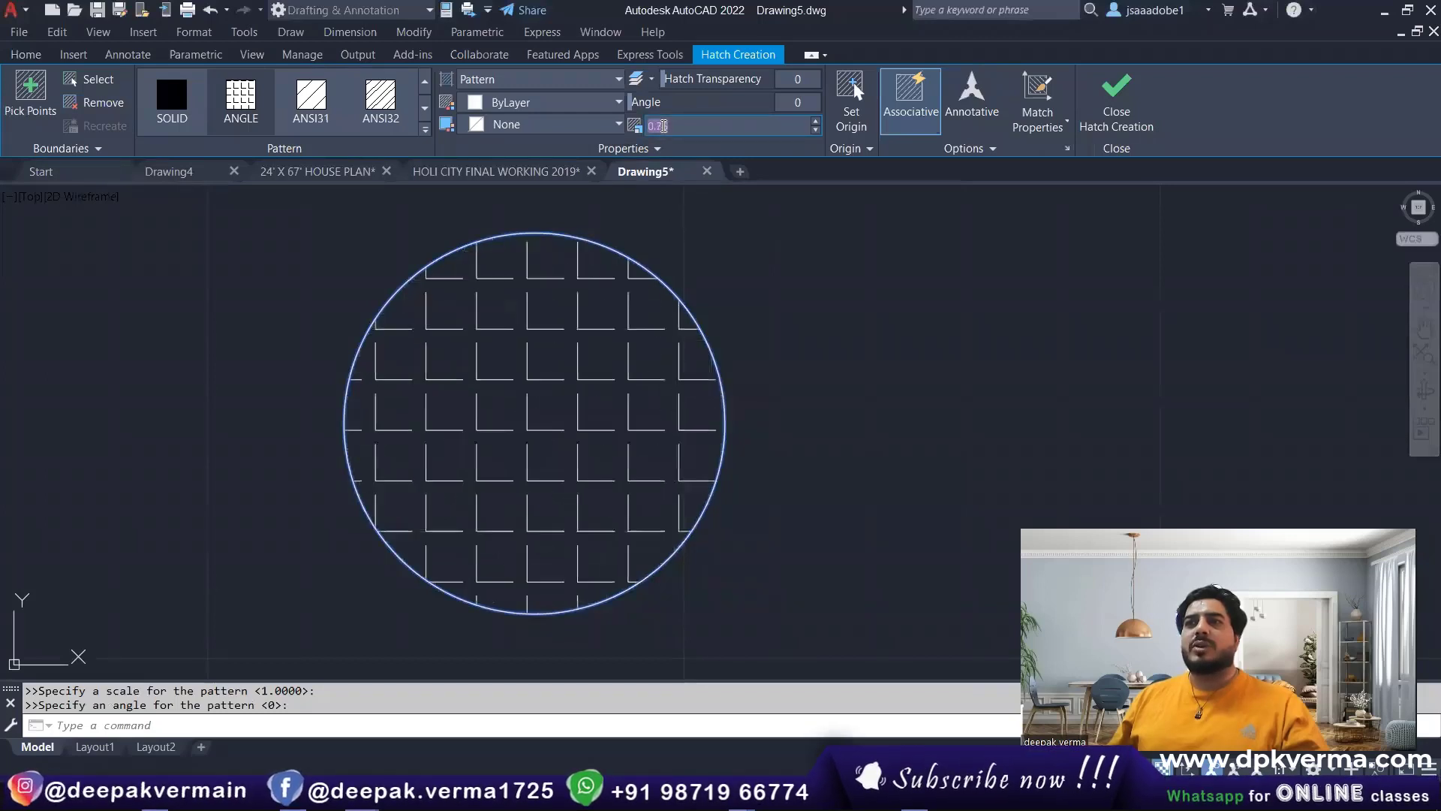
scroll(664, 125, down, 1)
scroll(664, 126, up, 1)
scroll(664, 125, up, 2)
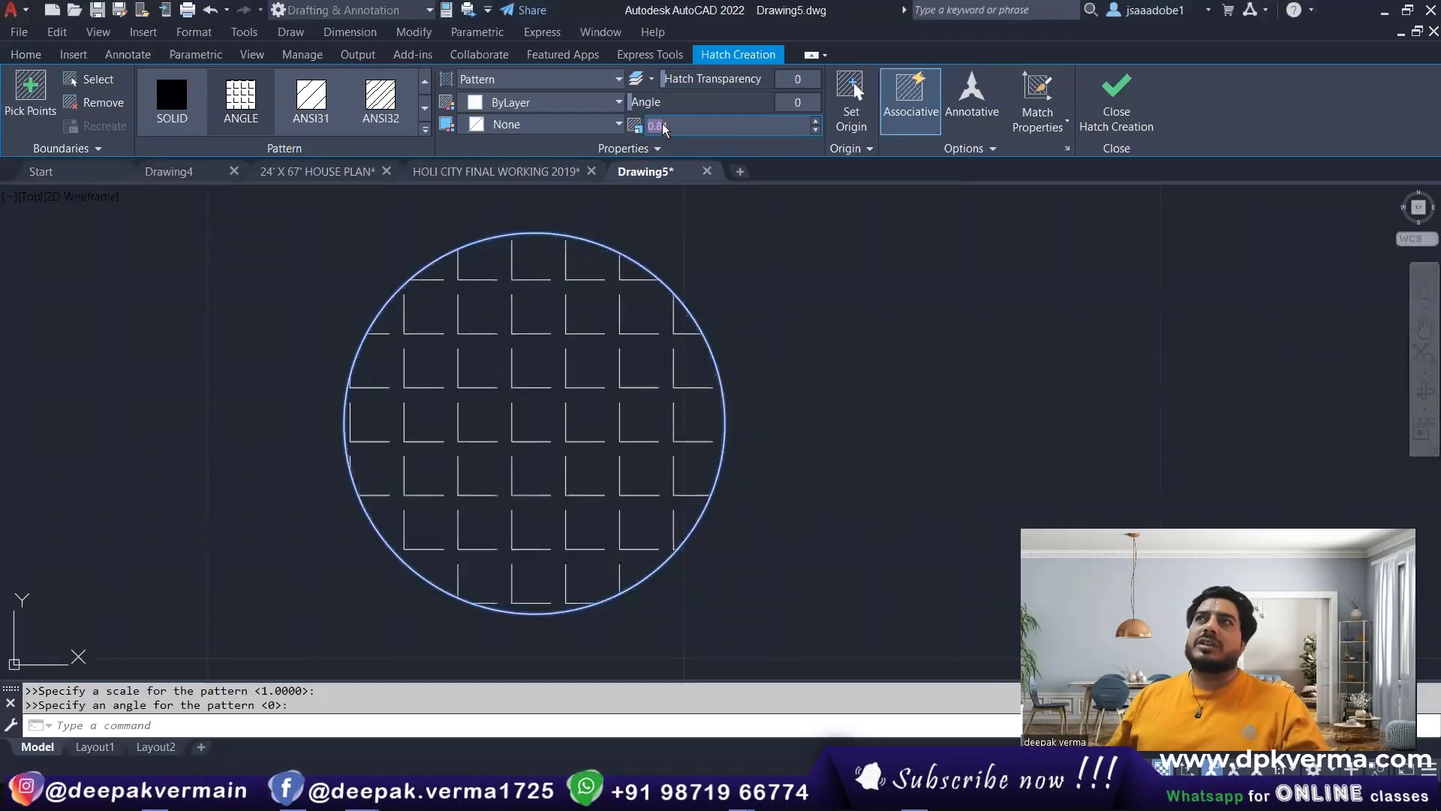
scroll(664, 125, up, 1)
scroll(663, 126, up, 1)
text(0.79)
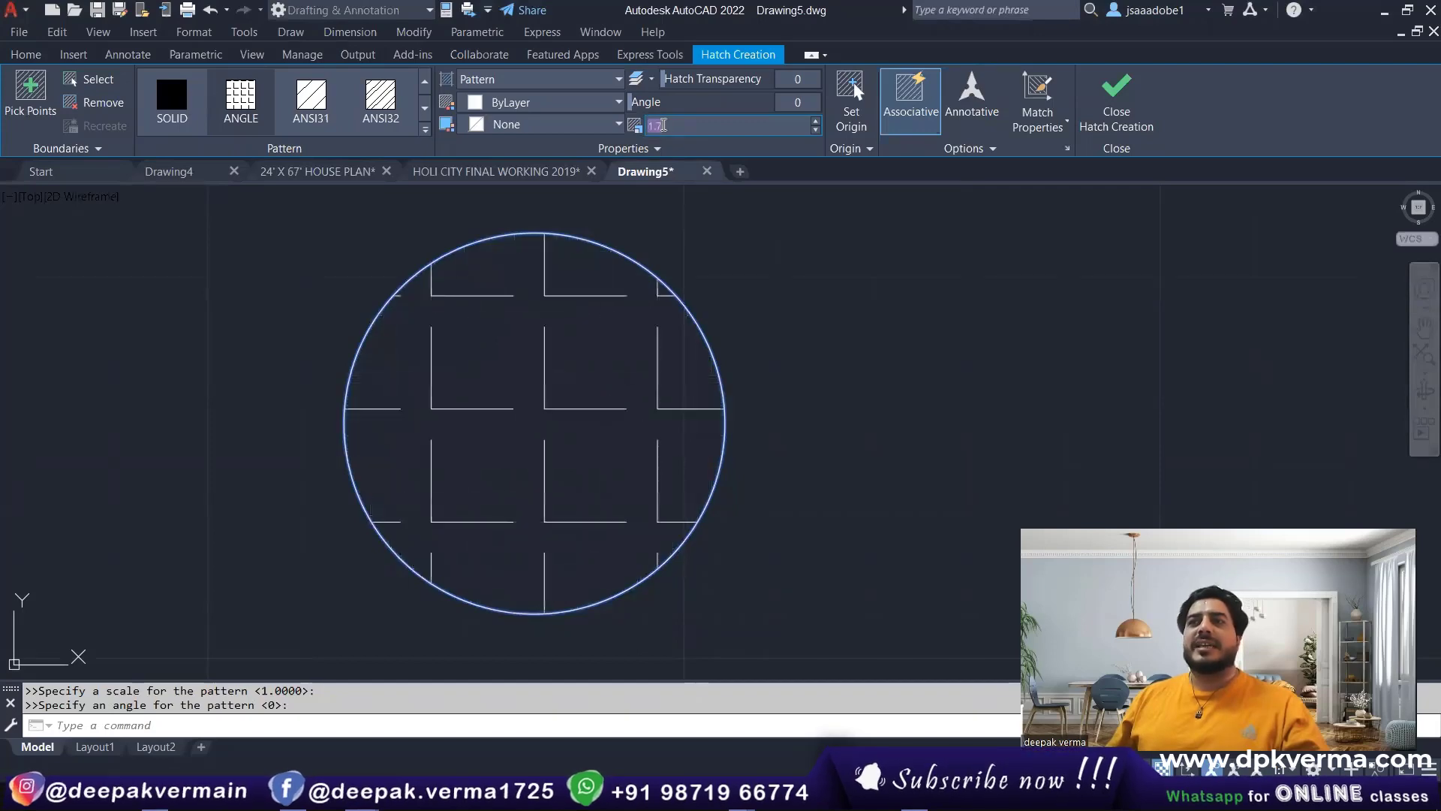
key(Return)
click(1116, 105)
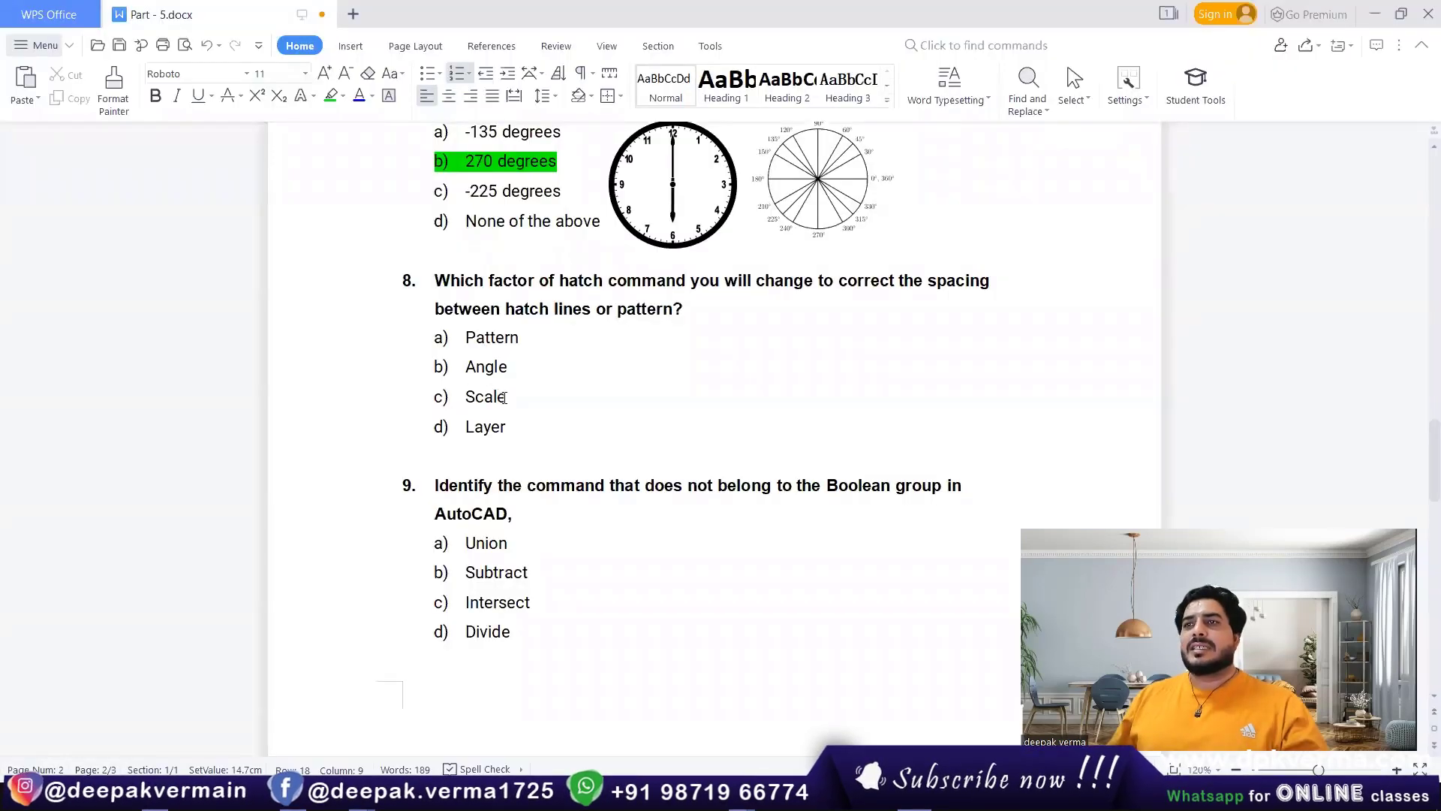
Highlight the word 'Scale' in question 8 option c) green, then scroll to question 9
double_click(495, 397)
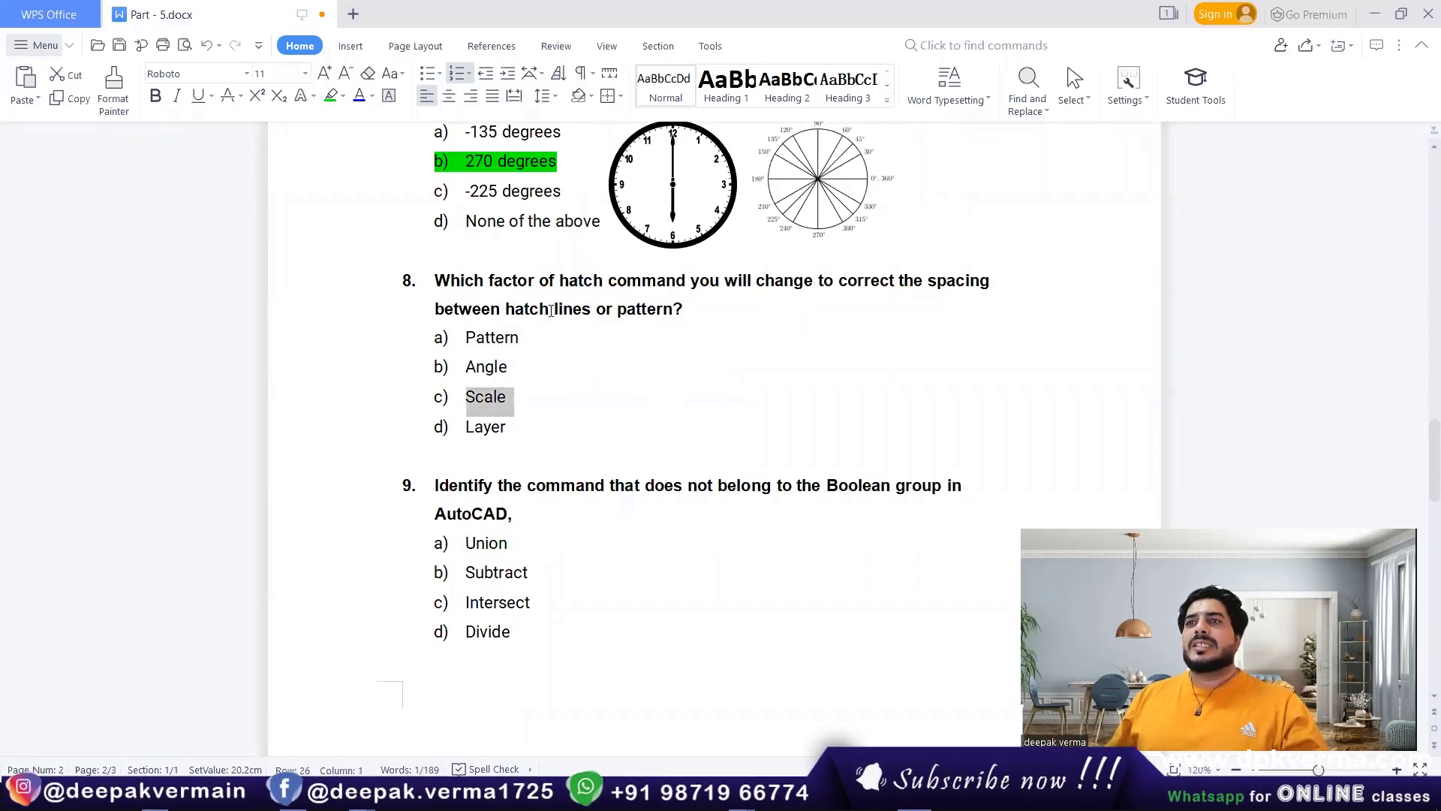
click(331, 96)
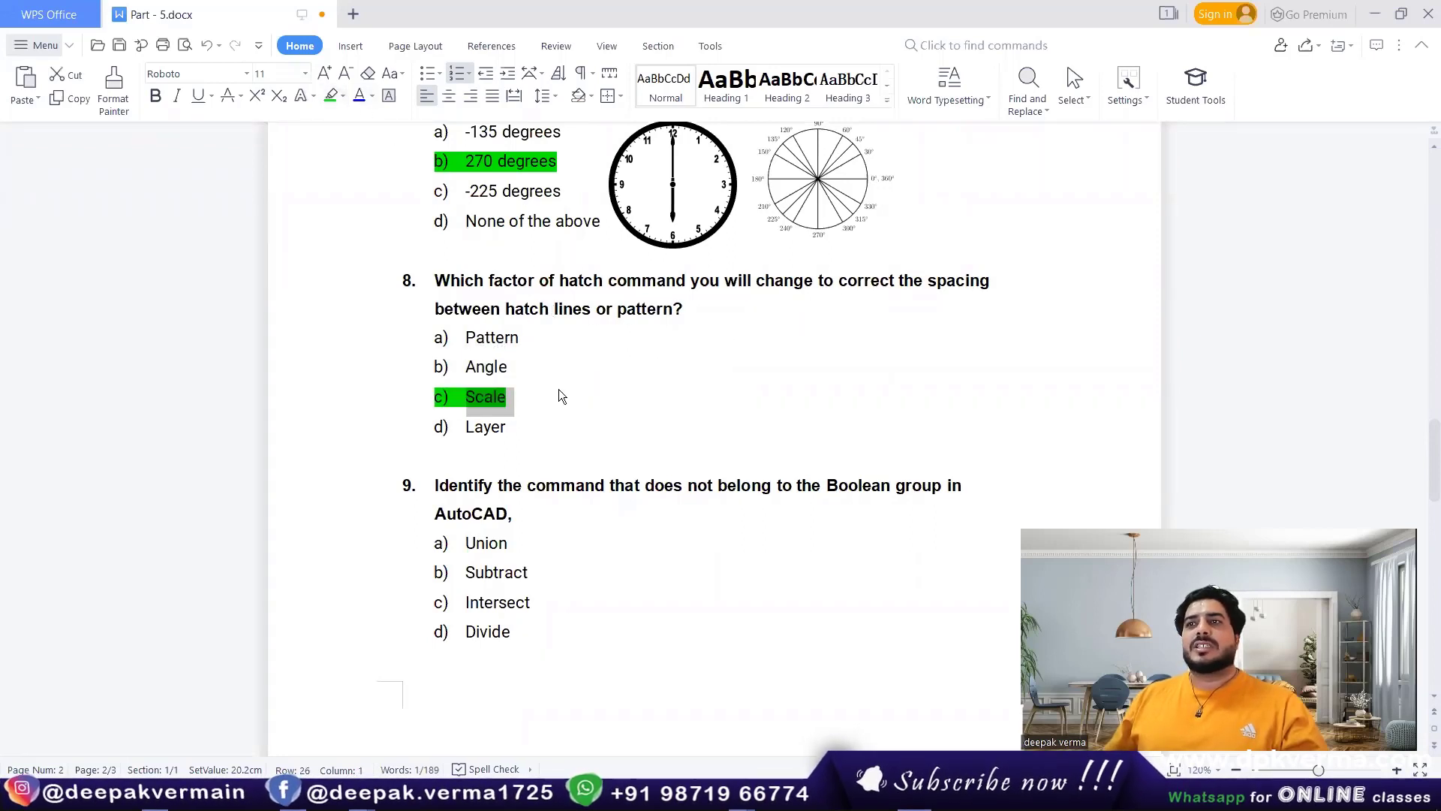
click(559, 390)
scroll(558, 389, down, 3)
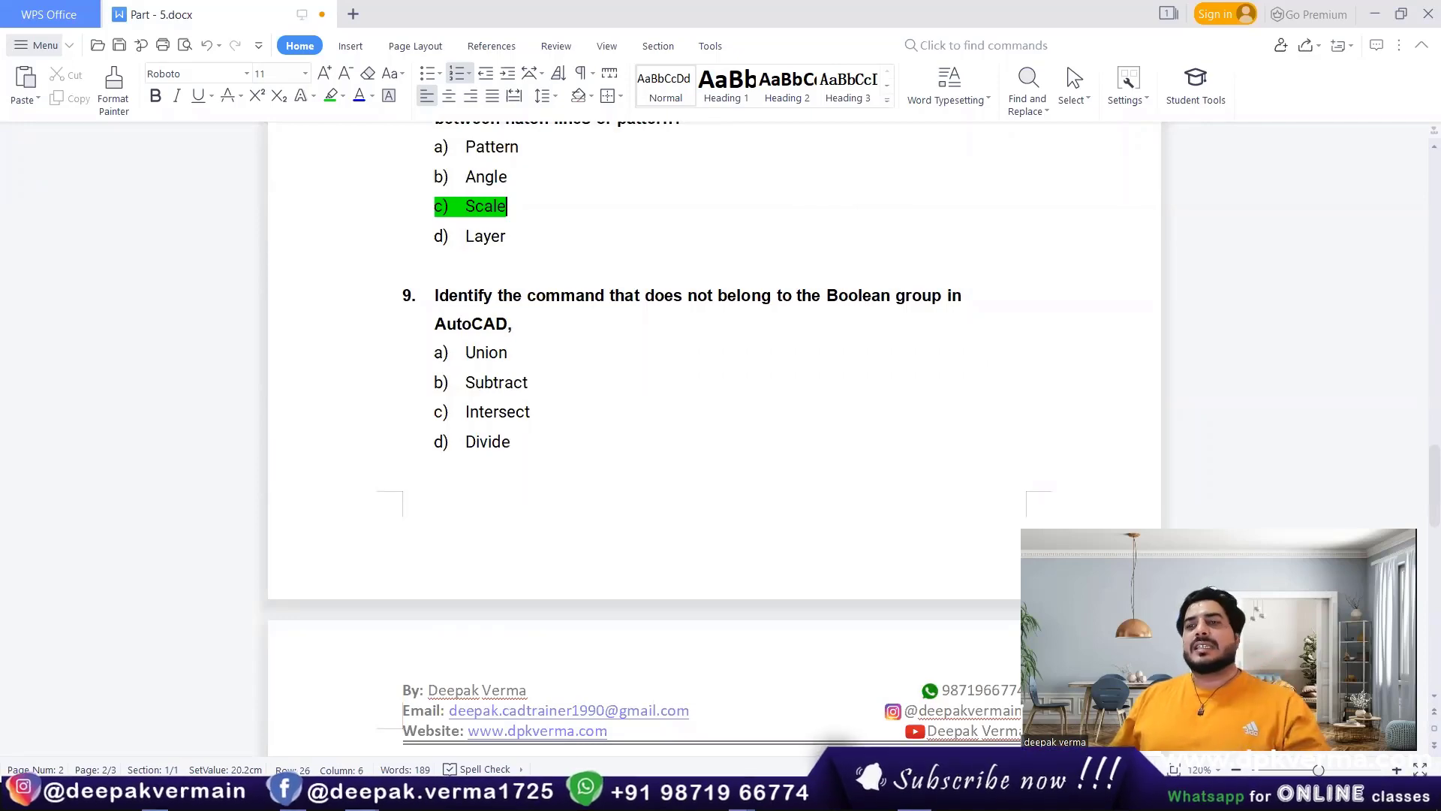
Back in AutoCAD, erase everything in the drawing, including the hatched circle
click(711, 698)
scroll(386, 450, down, 8)
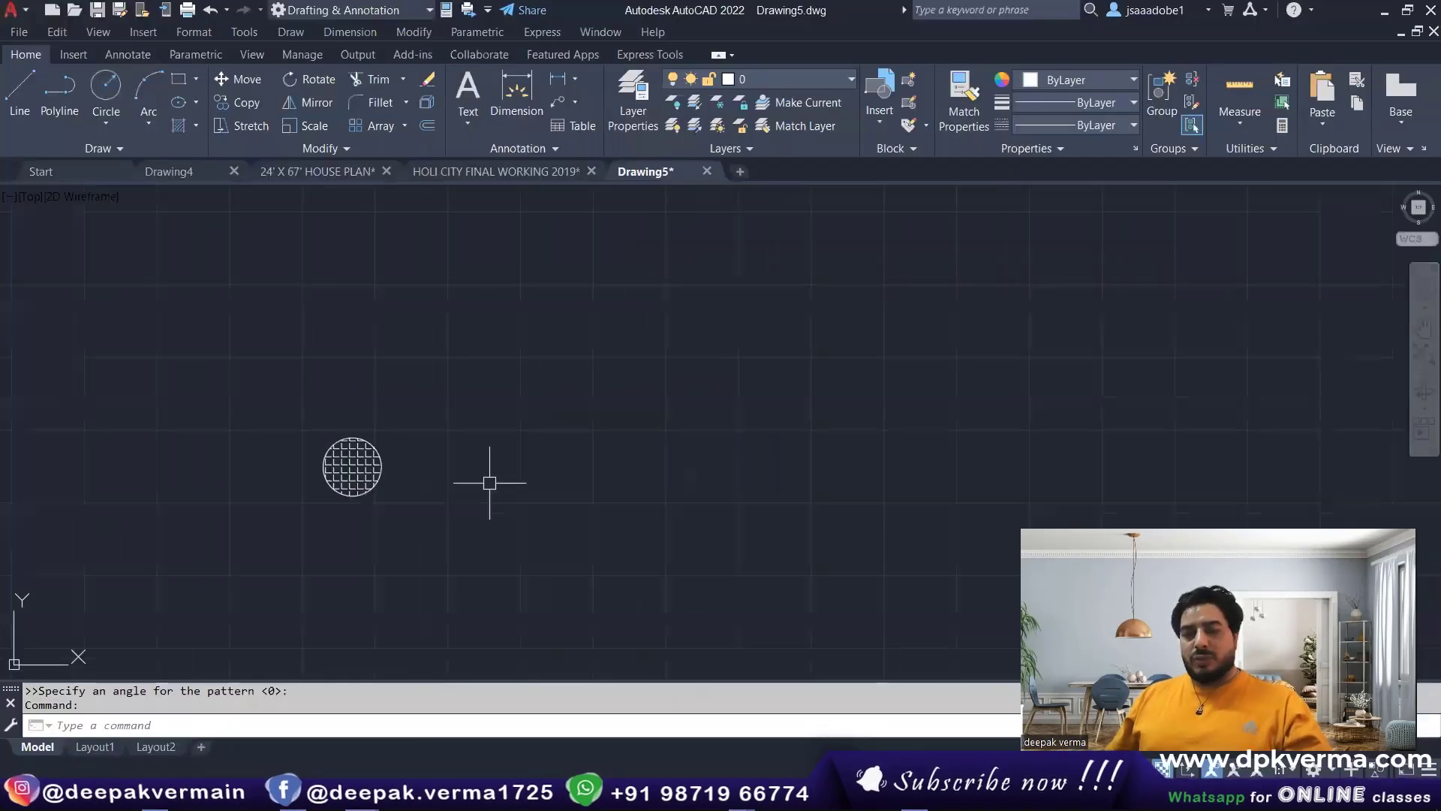
key(ctrl+a)
text(e)
key(Return)
Draw a rectangle and extrude it into a box
text(rec)
key(Return)
click(380, 412)
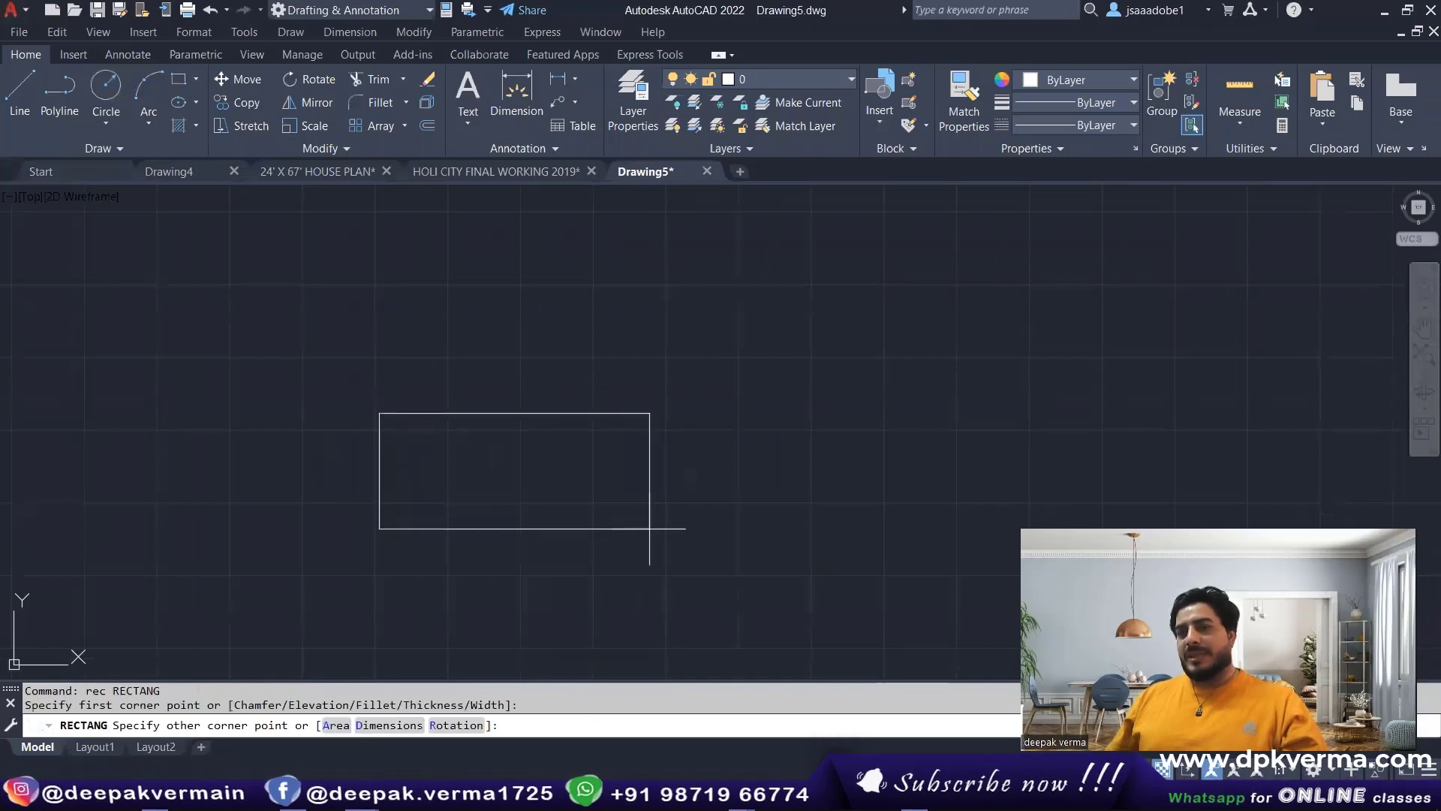
click(650, 527)
mouse_move(650, 527)
middle_down()
mouse_move(662, 459)
mouse_move(569, 340)
middle_up()
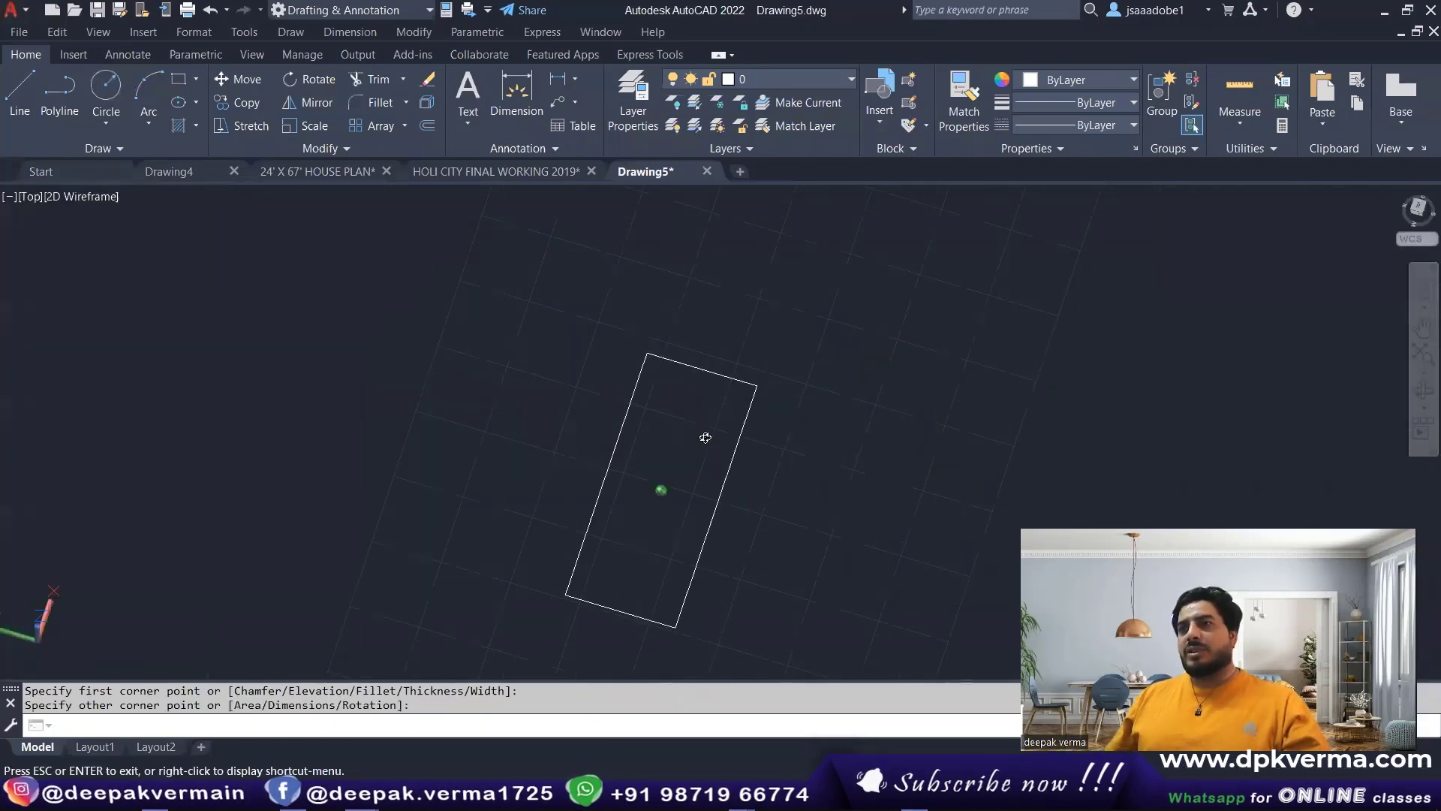
text(ext)
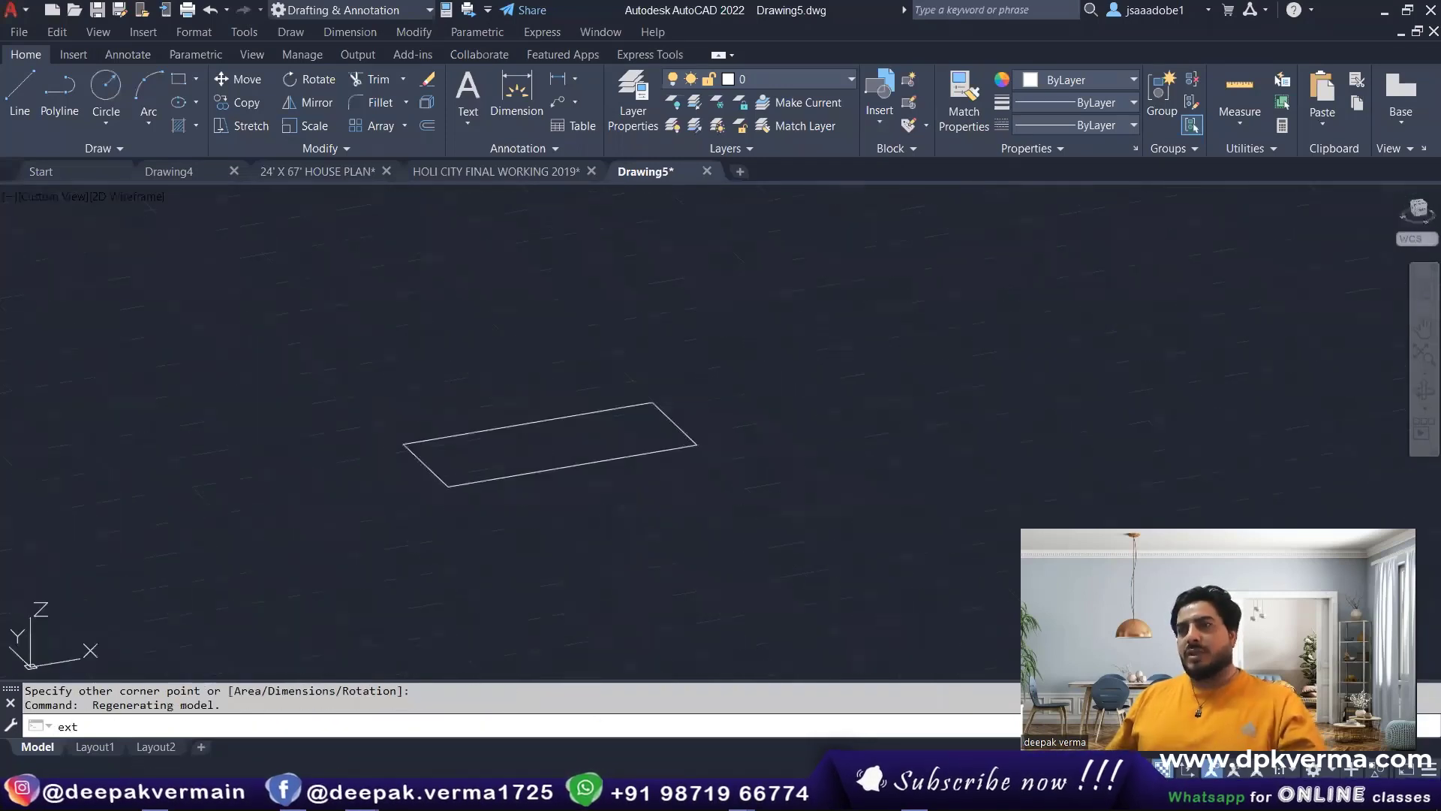
key(Return)
click(596, 468)
key(Return)
click(588, 305)
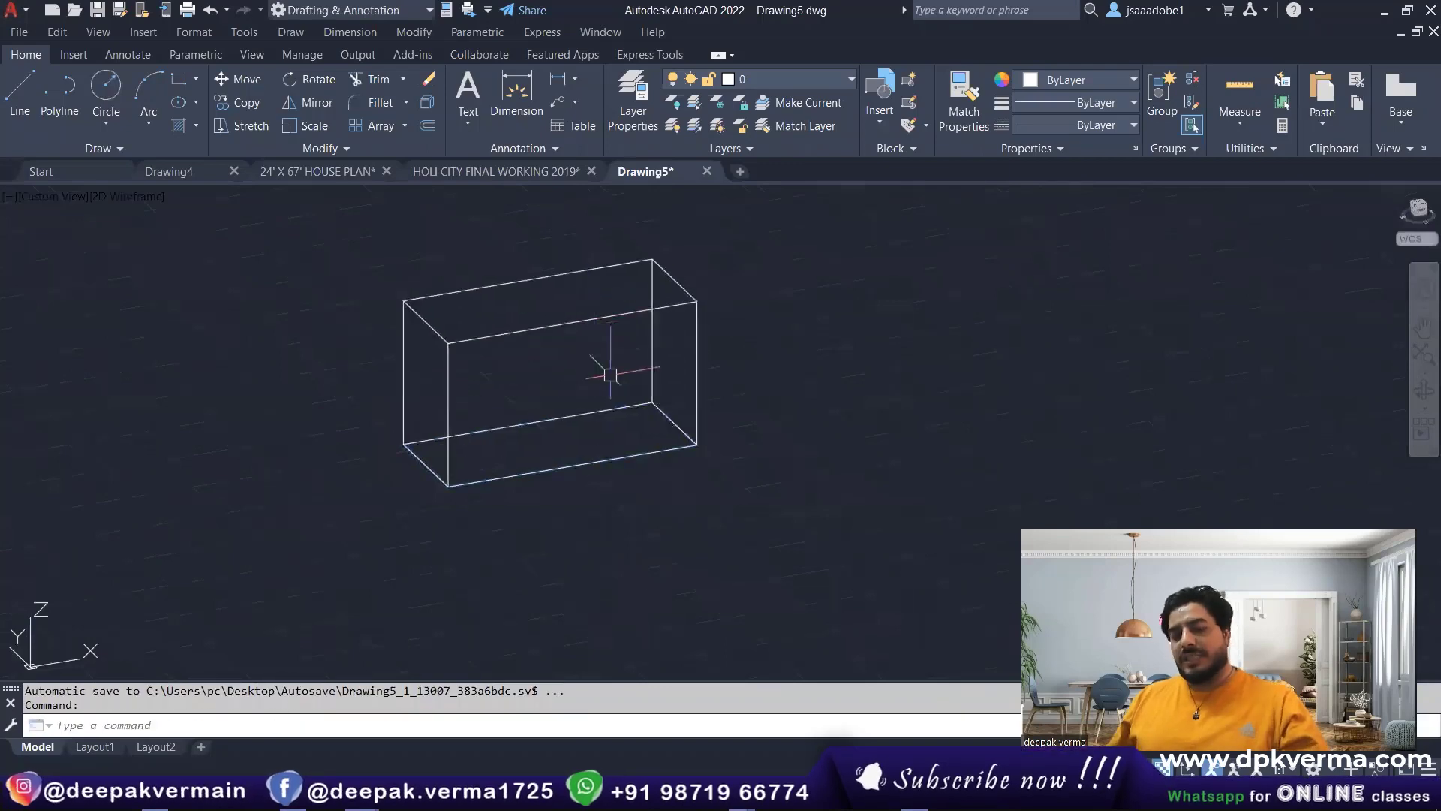
text(vs)
Apply the shaded Conceptual visual style and orbit the box into a 3D view
key(Return)
text(c)
key(Return)
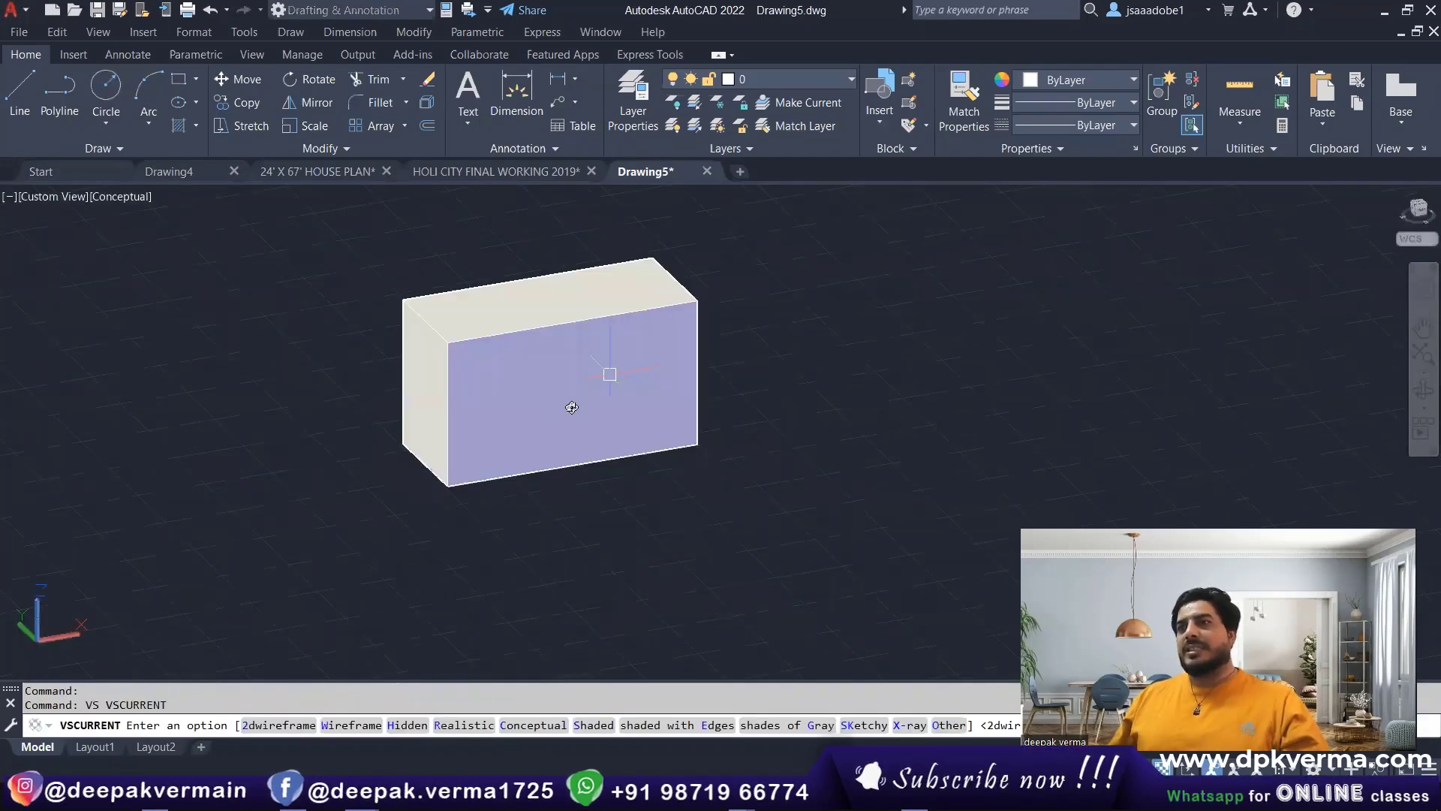
mouse_move(572, 407)
shift+middle_down()
mouse_move(550, 372)
mouse_move(478, 418)
shift+middle_up()
scroll(477, 418, up, 2)
text(rec)
key(Return)
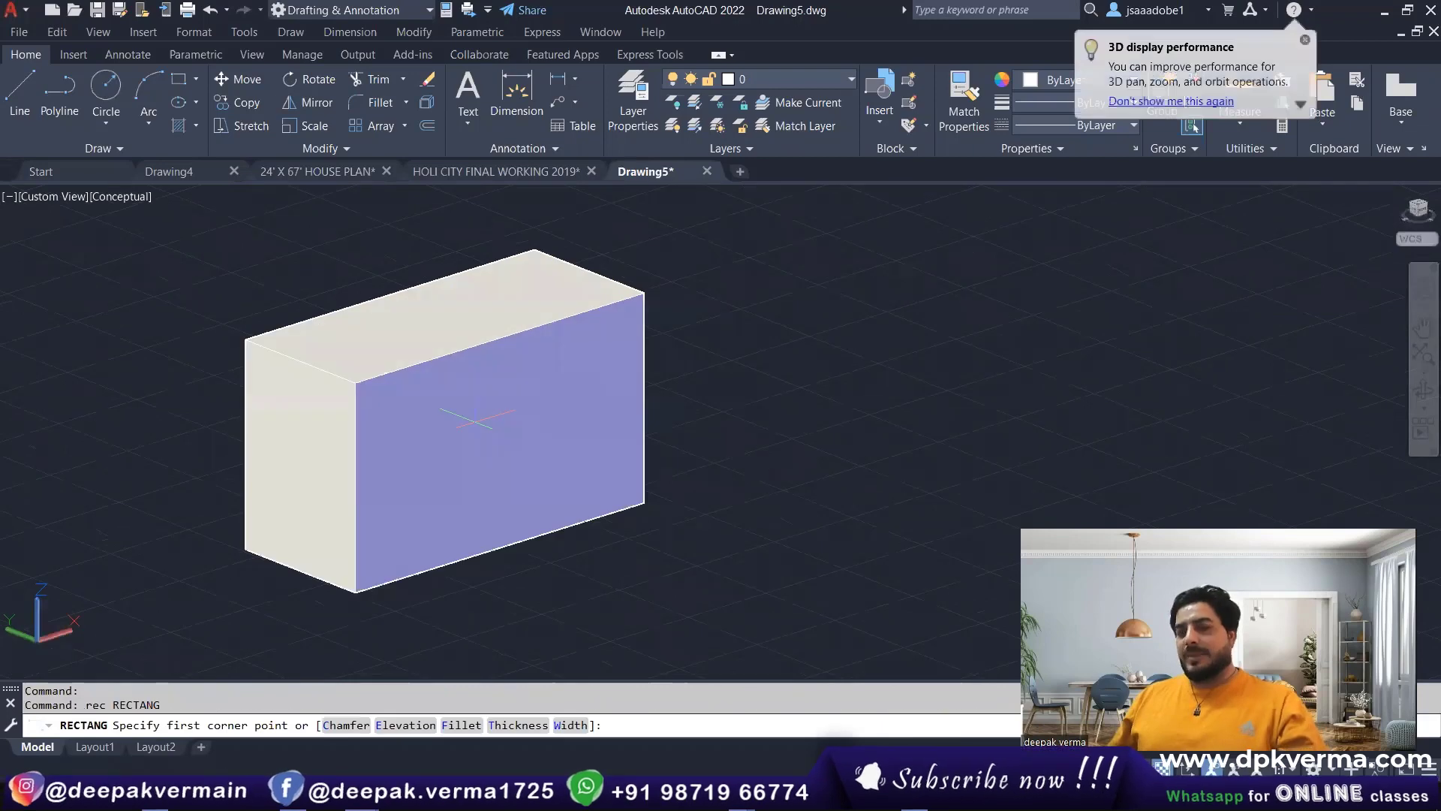
Draw a rectangle on the box's front face and extrude it into a second box
click(425, 413)
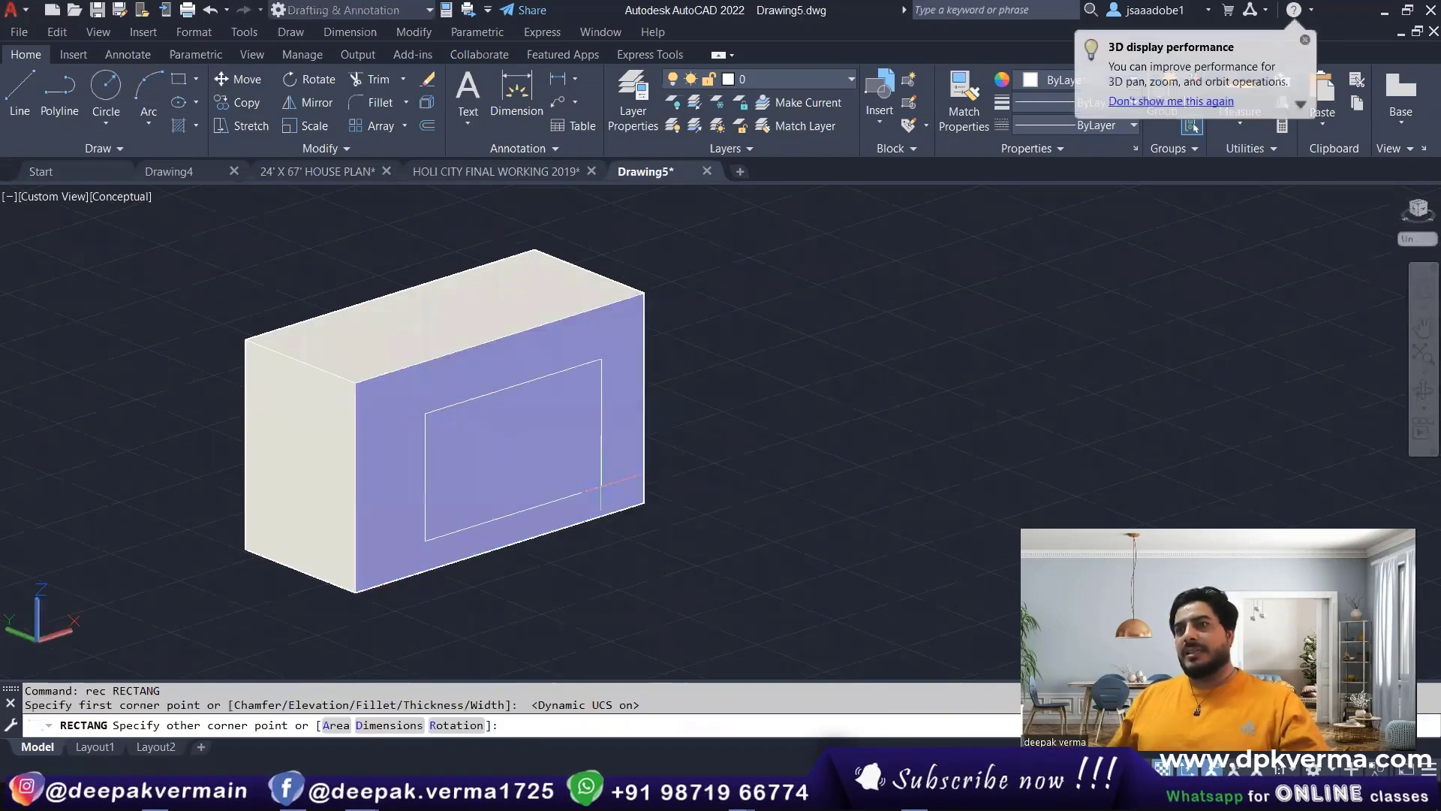
click(567, 461)
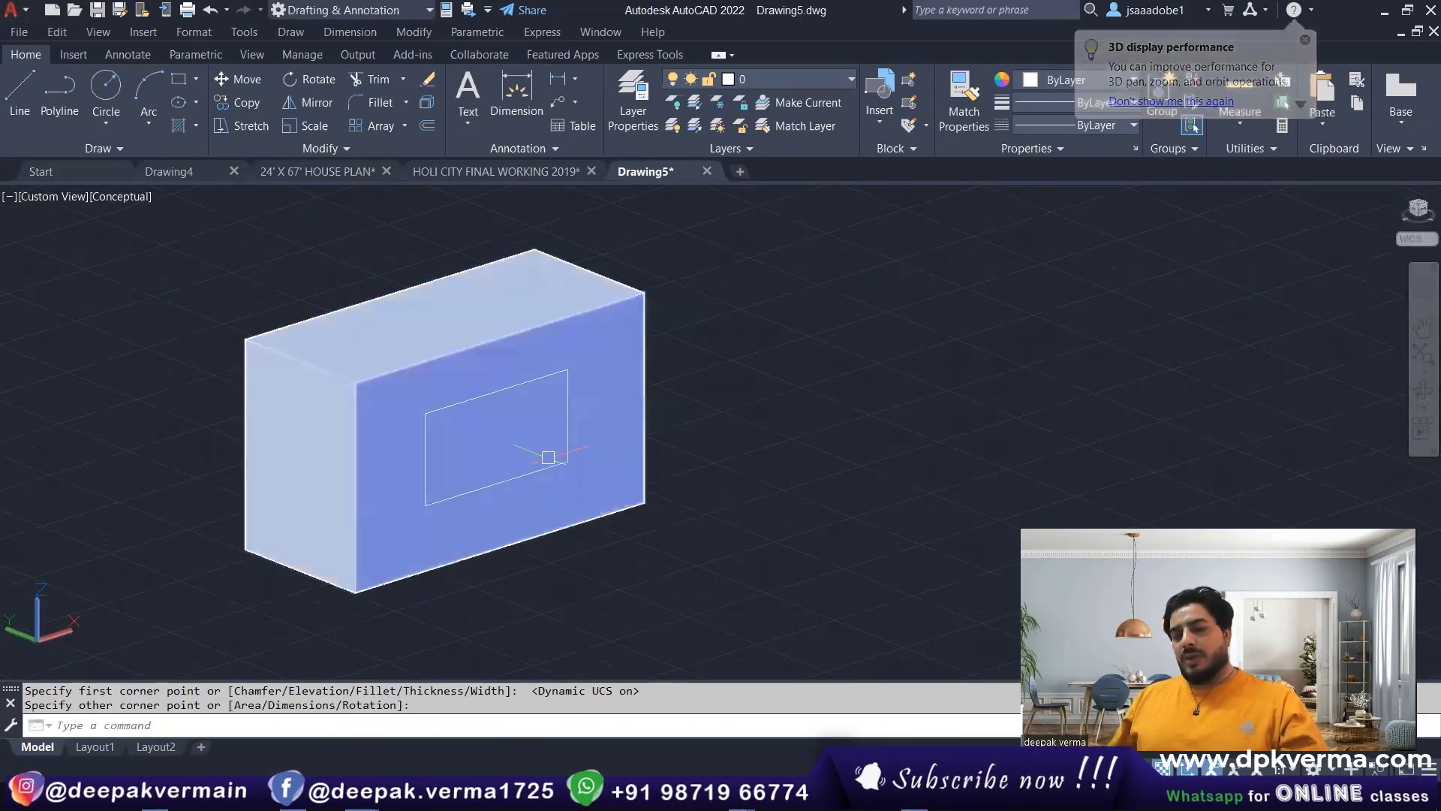
text(ext)
key(Return)
click(495, 391)
key(Return)
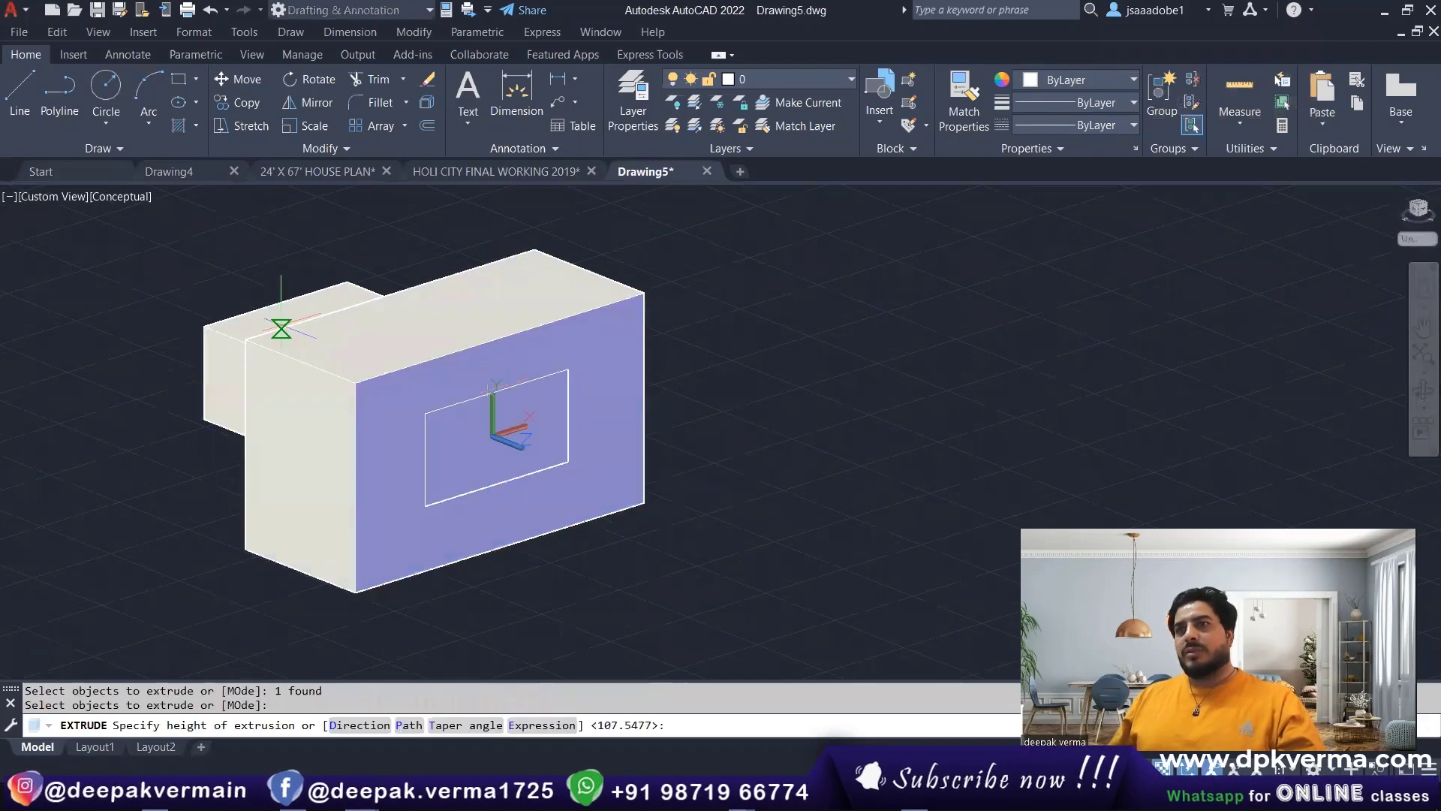
click(217, 279)
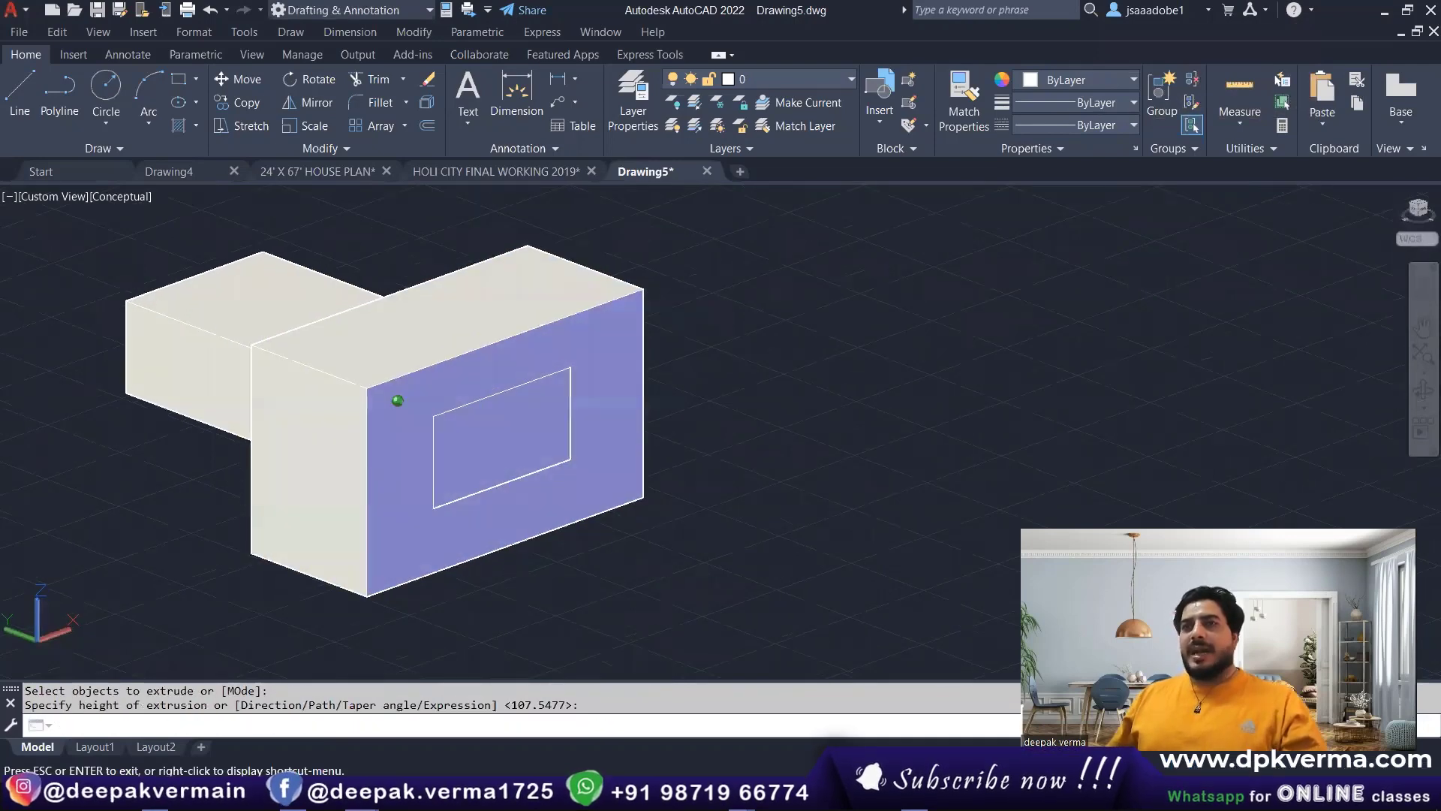
Move the small box onto the big box's right side and orbit to check placement
shift+middle_drag(392, 401, 315, 376)
click(296, 368)
click(361, 361)
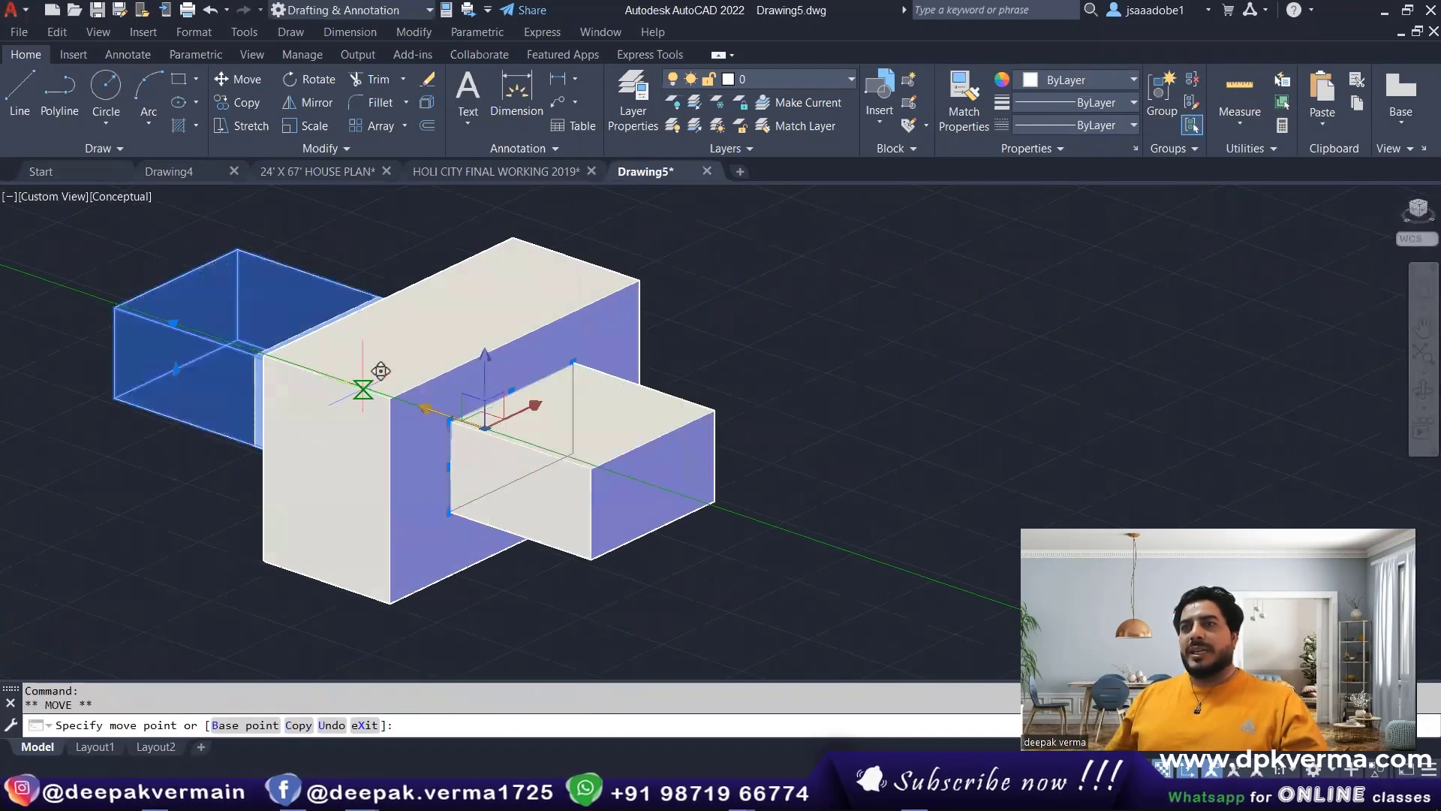
click(465, 375)
mouse_move(466, 376)
shift+middle_down()
mouse_move(472, 509)
mouse_move(428, 527)
shift+middle_up()
key(Escape)
shift+right_click(503, 620)
key(Escape)
mouse_move(503, 620)
shift+middle_down()
mouse_move(455, 601)
mouse_move(458, 553)
shift+middle_up()
click(345, 11)
Switch to the 3D Basics workspace and try merging both boxes, cancelling and undoing
click(323, 52)
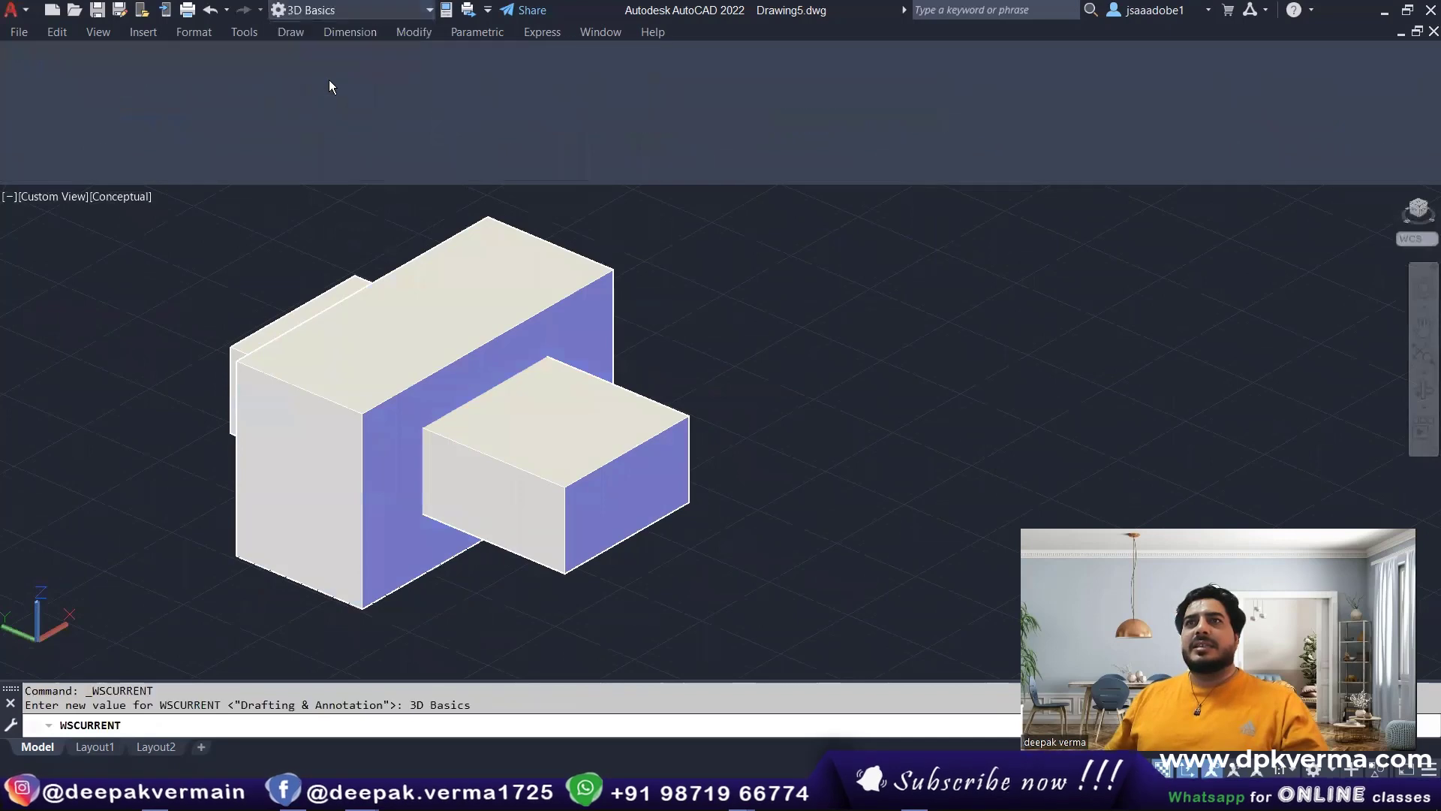
middle_drag(429, 376, 452, 370)
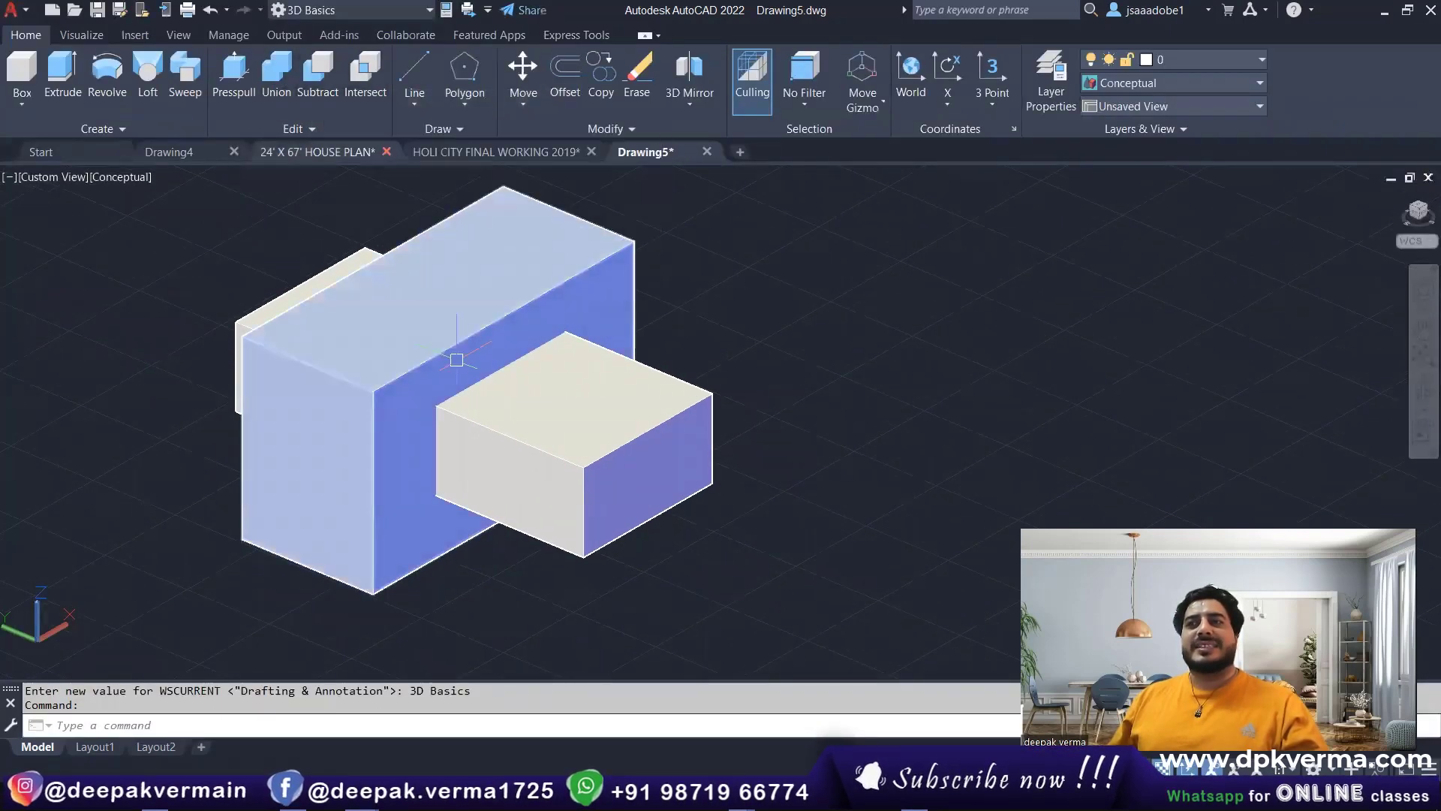
key(Escape)
click(628, 280)
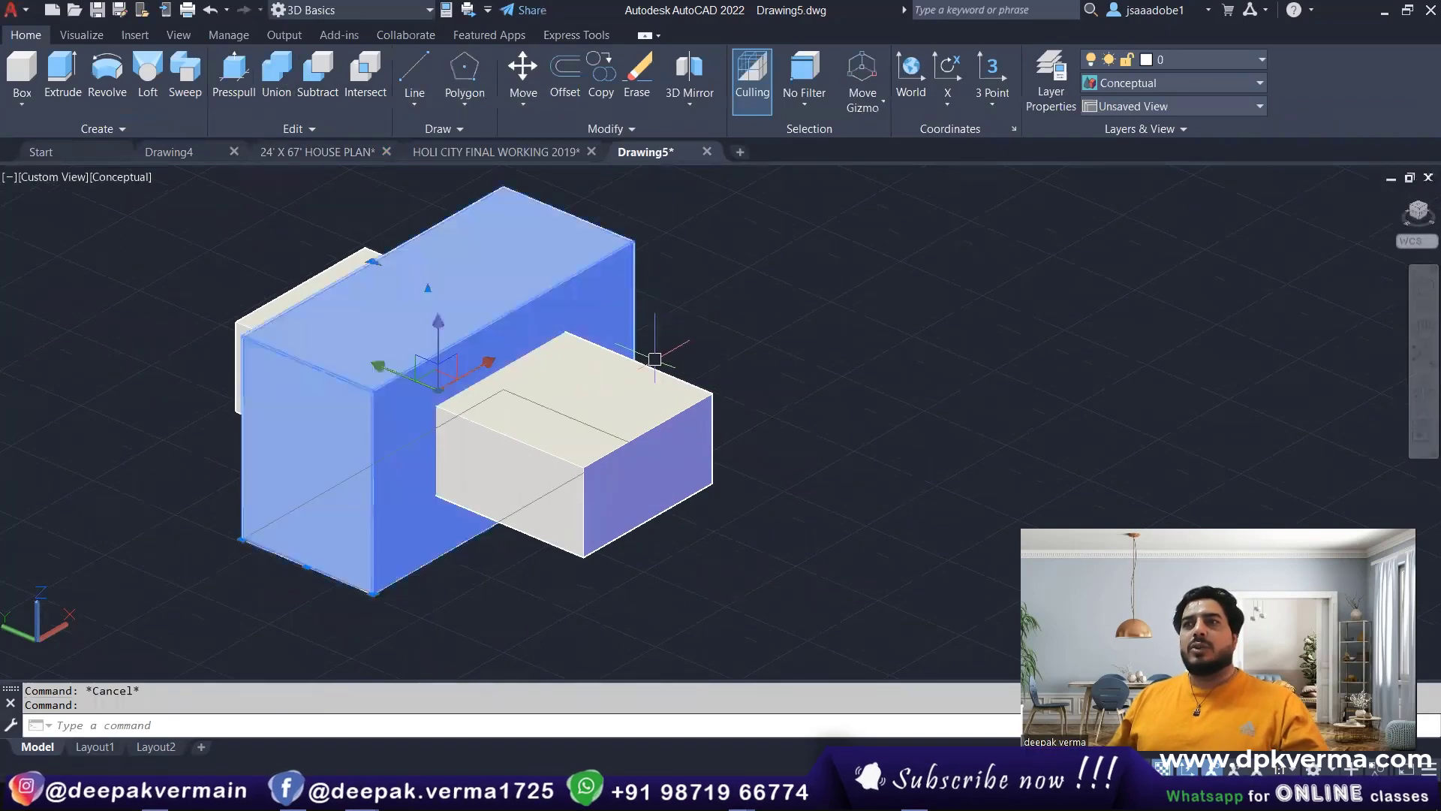
key(Escape)
drag(691, 280, 579, 371)
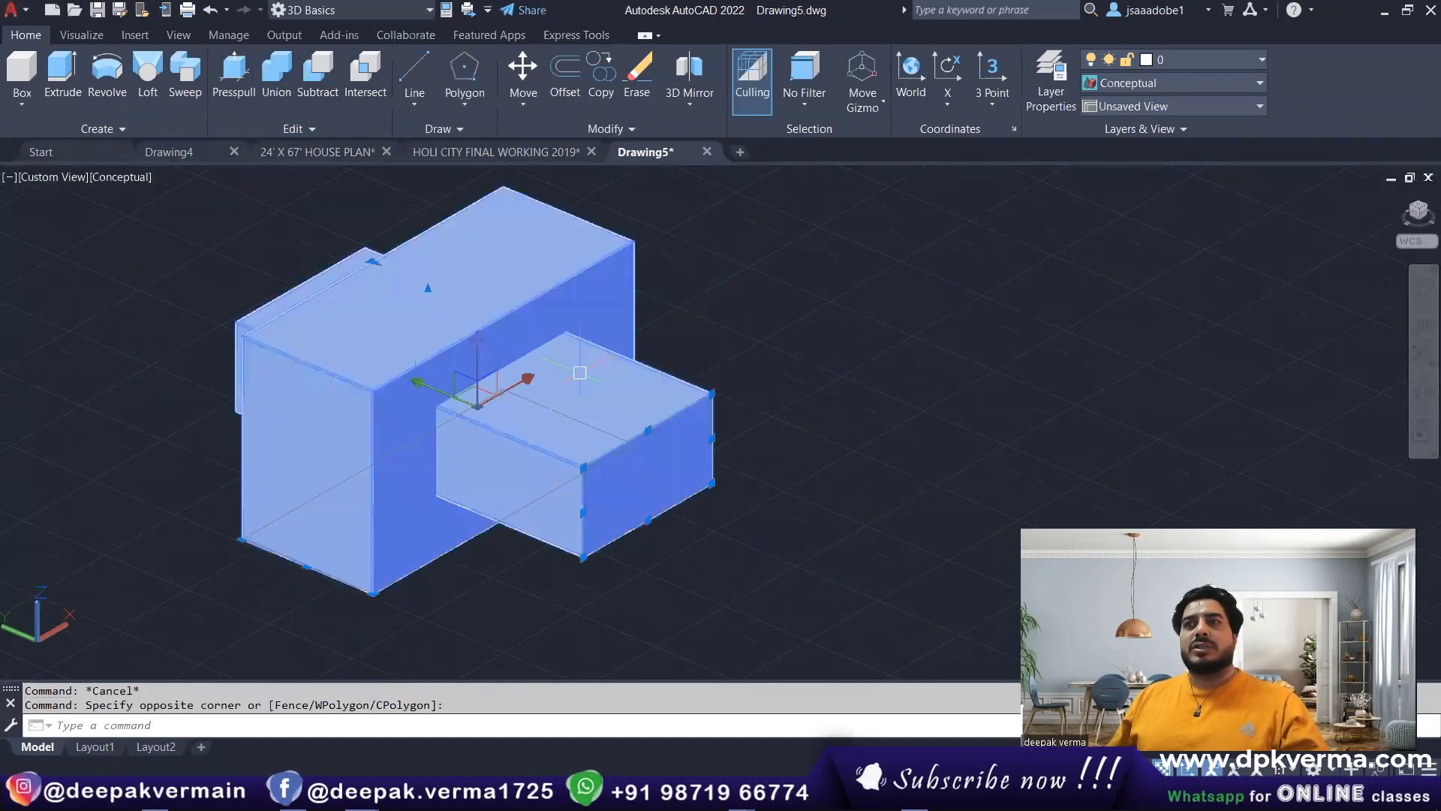
click(276, 83)
key(Escape)
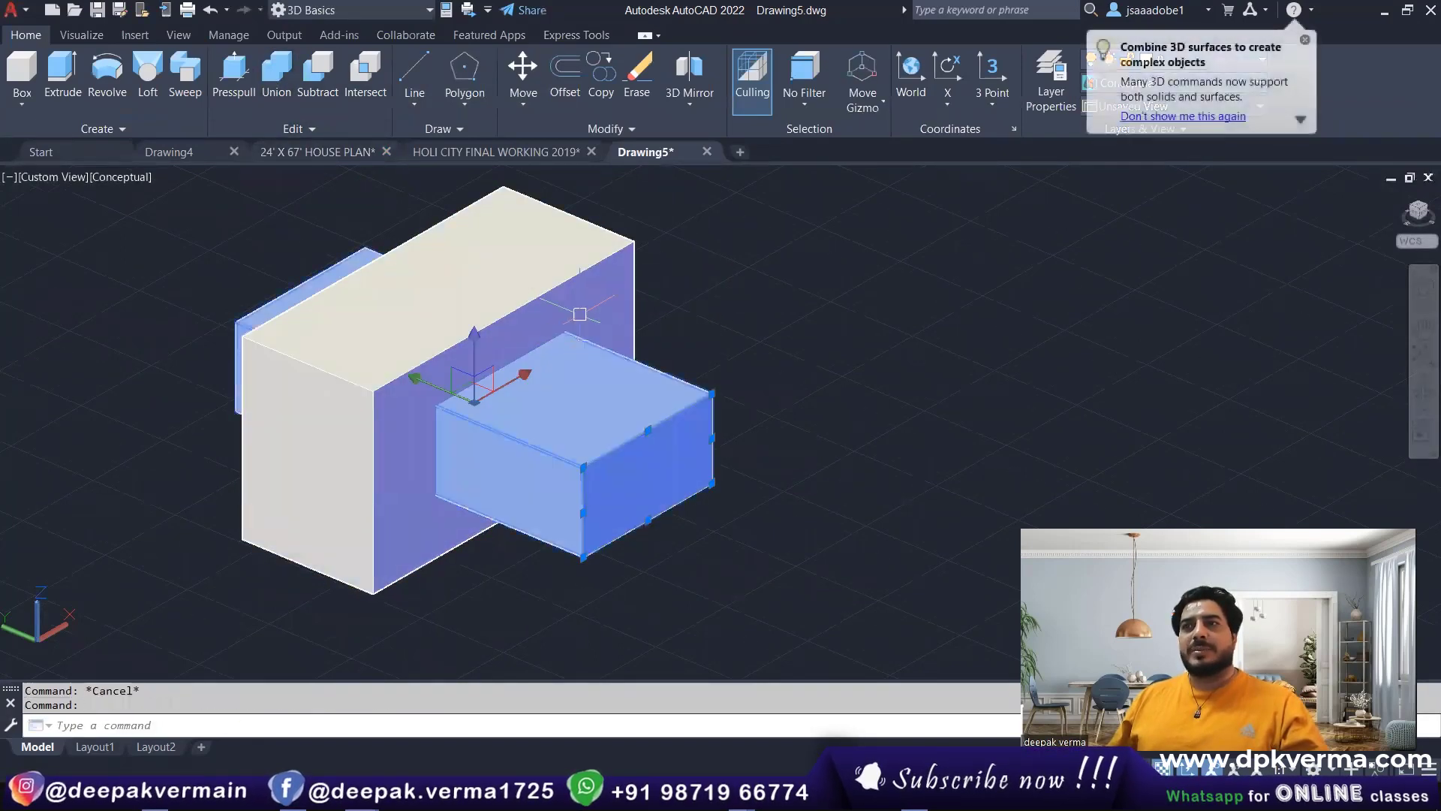
drag(679, 288, 579, 355)
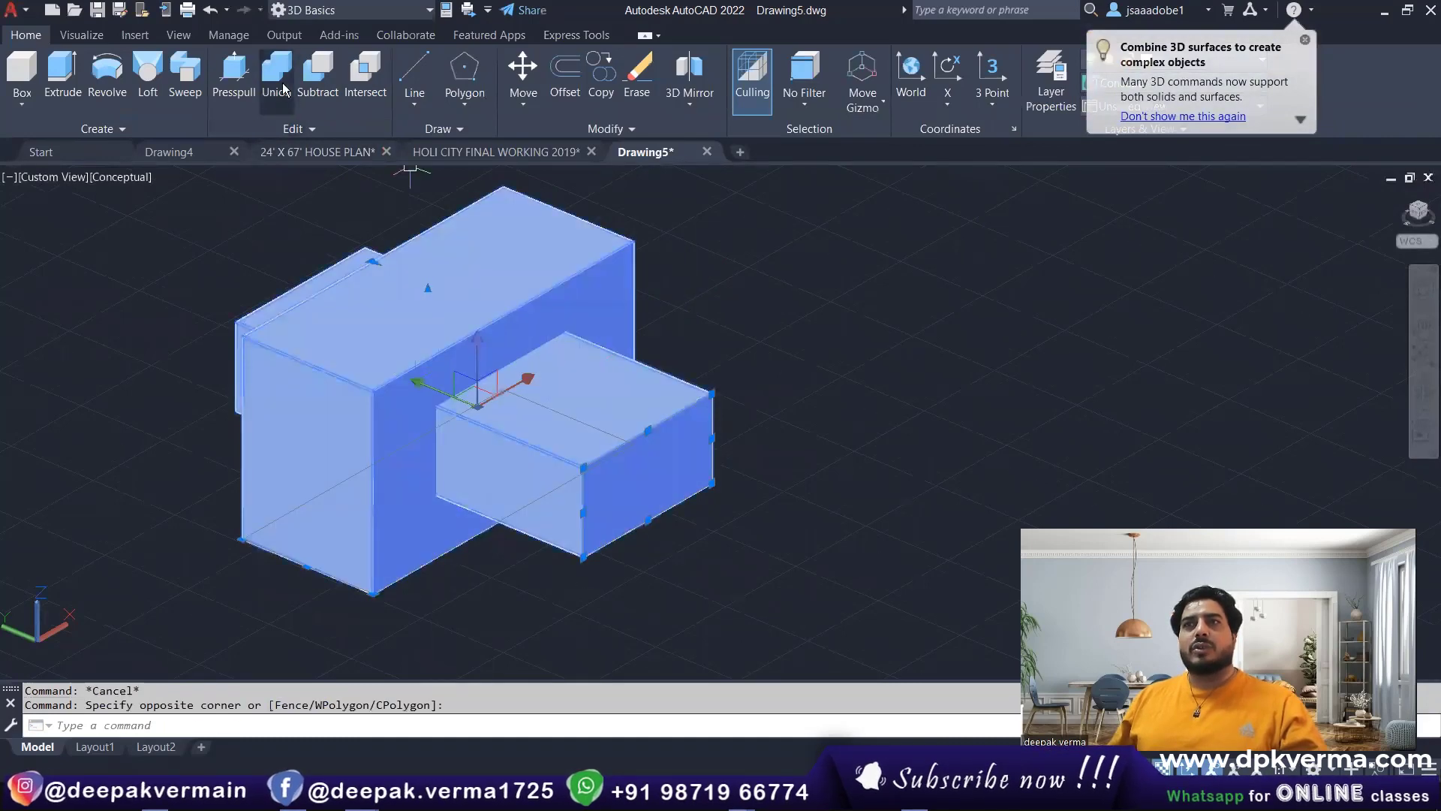
click(283, 83)
key(Escape)
key(Escape)
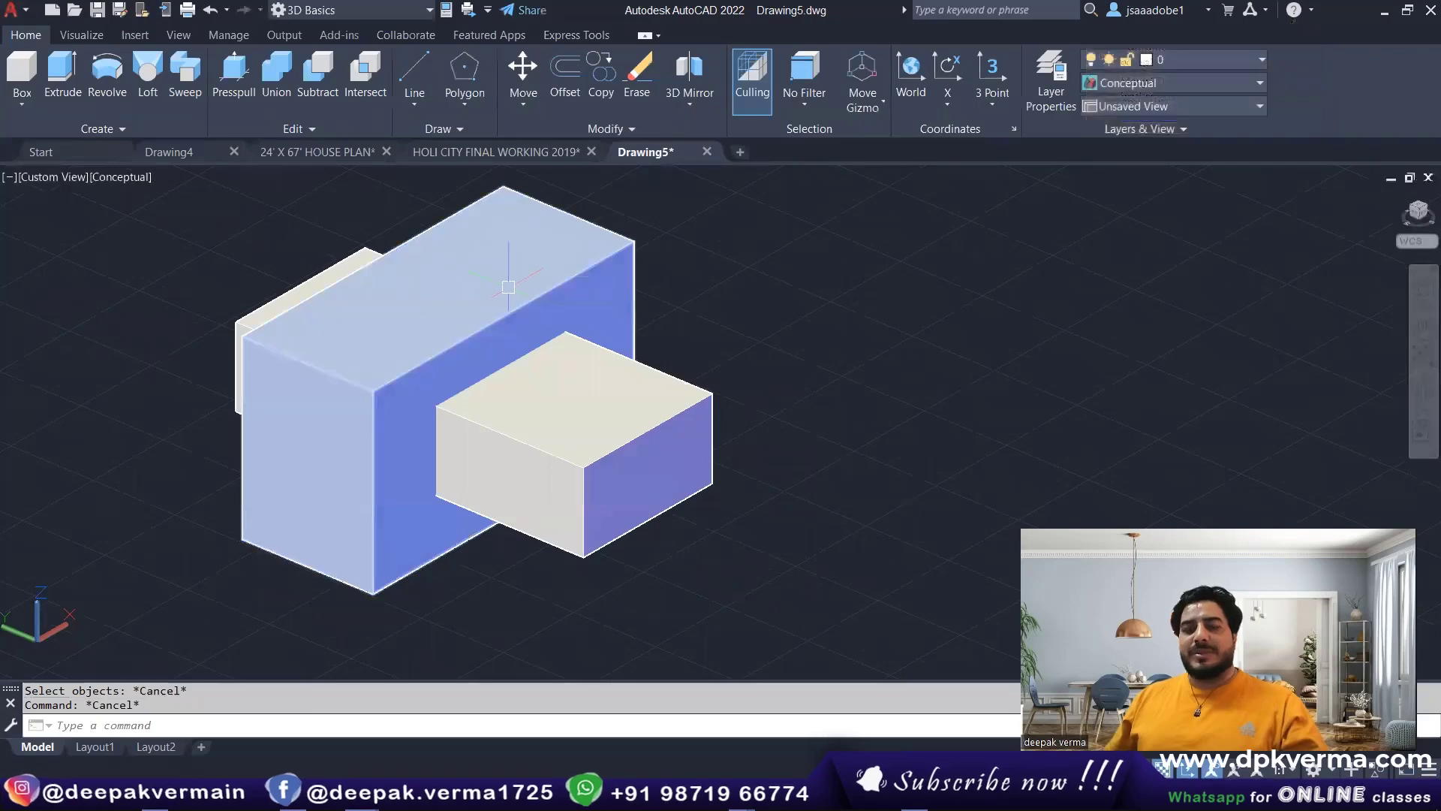
key(ctrl+z)
key(ctrl+z)
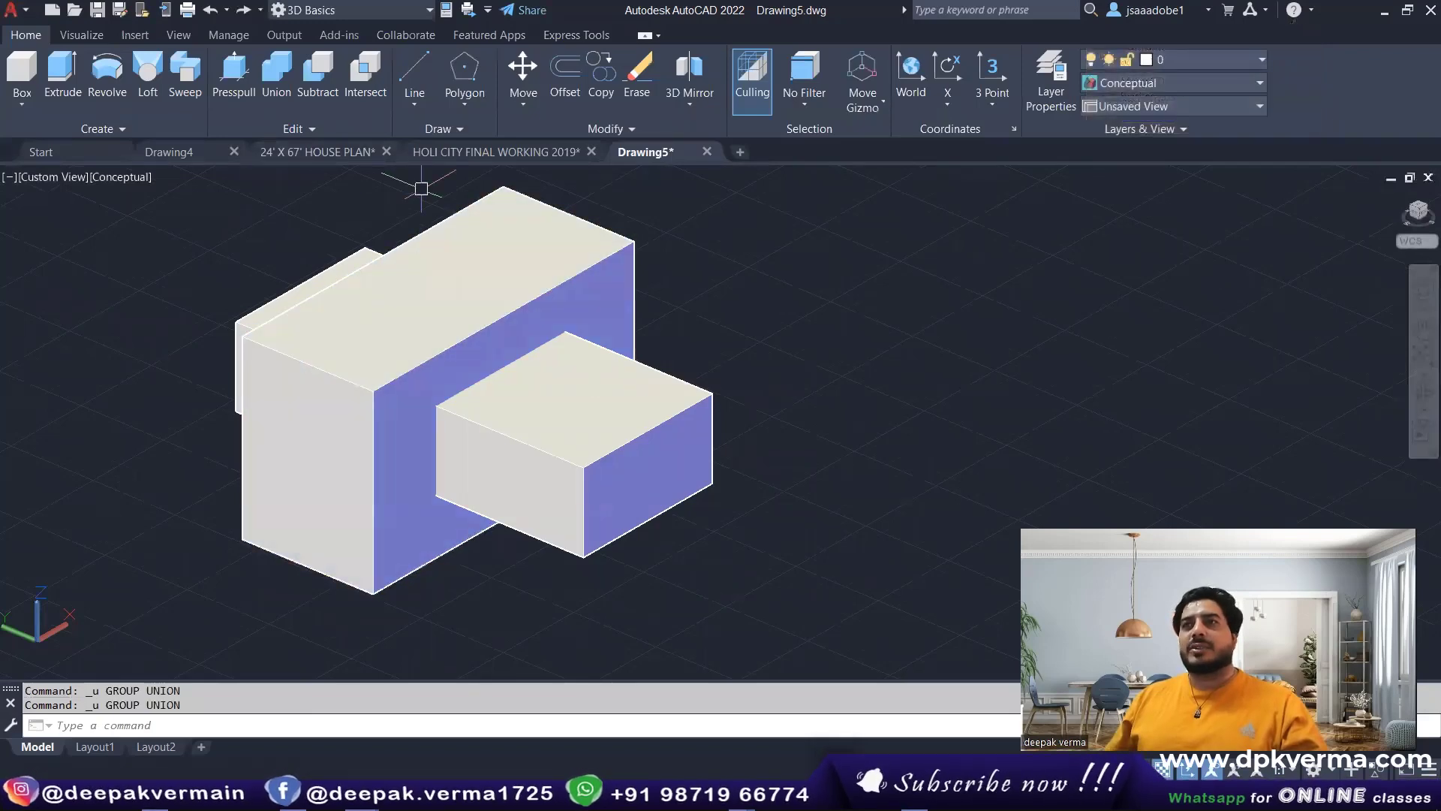
Subtract the small box from the large box, then undo the subtraction
click(529, 300)
key(Escape)
click(295, 79)
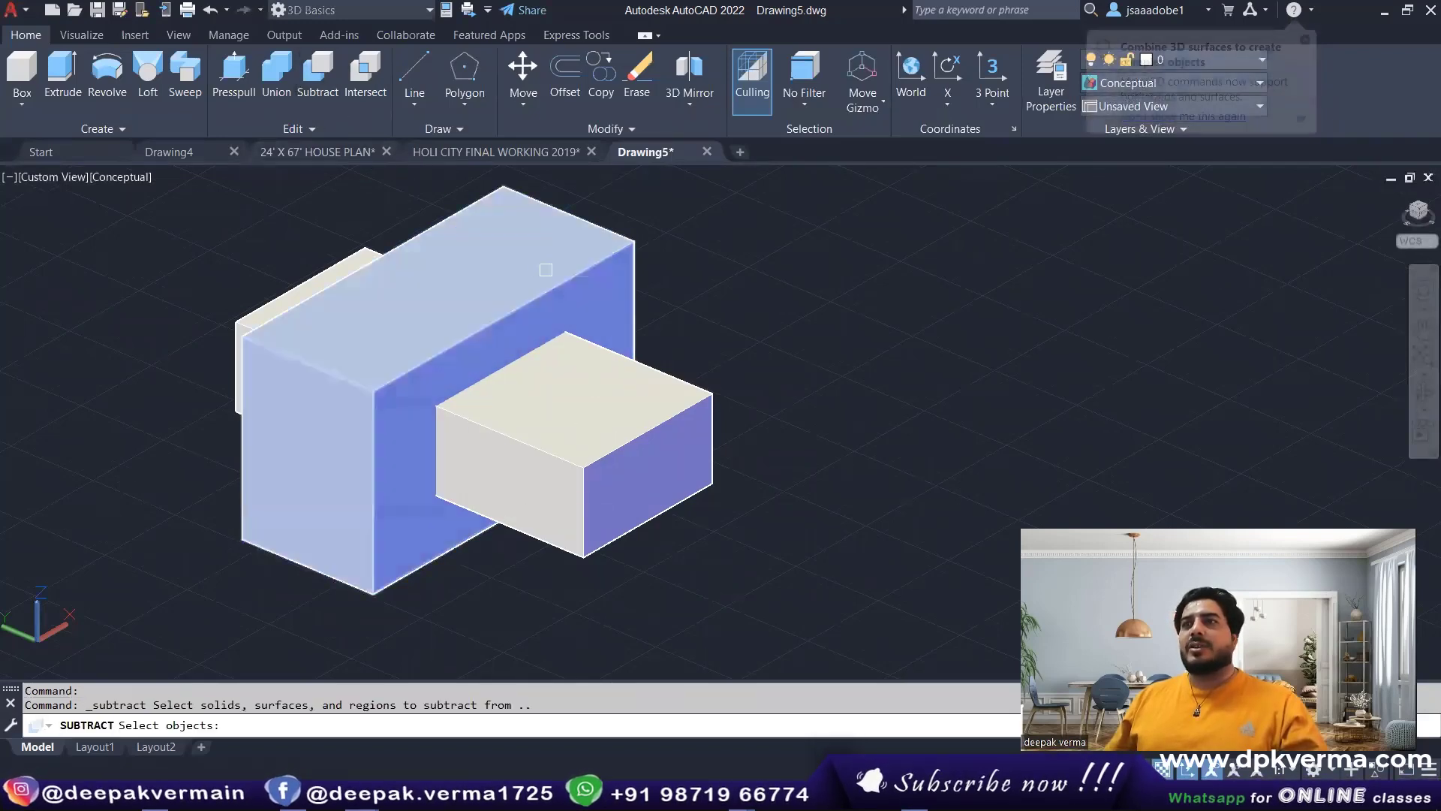
click(577, 287)
key(Return)
click(557, 419)
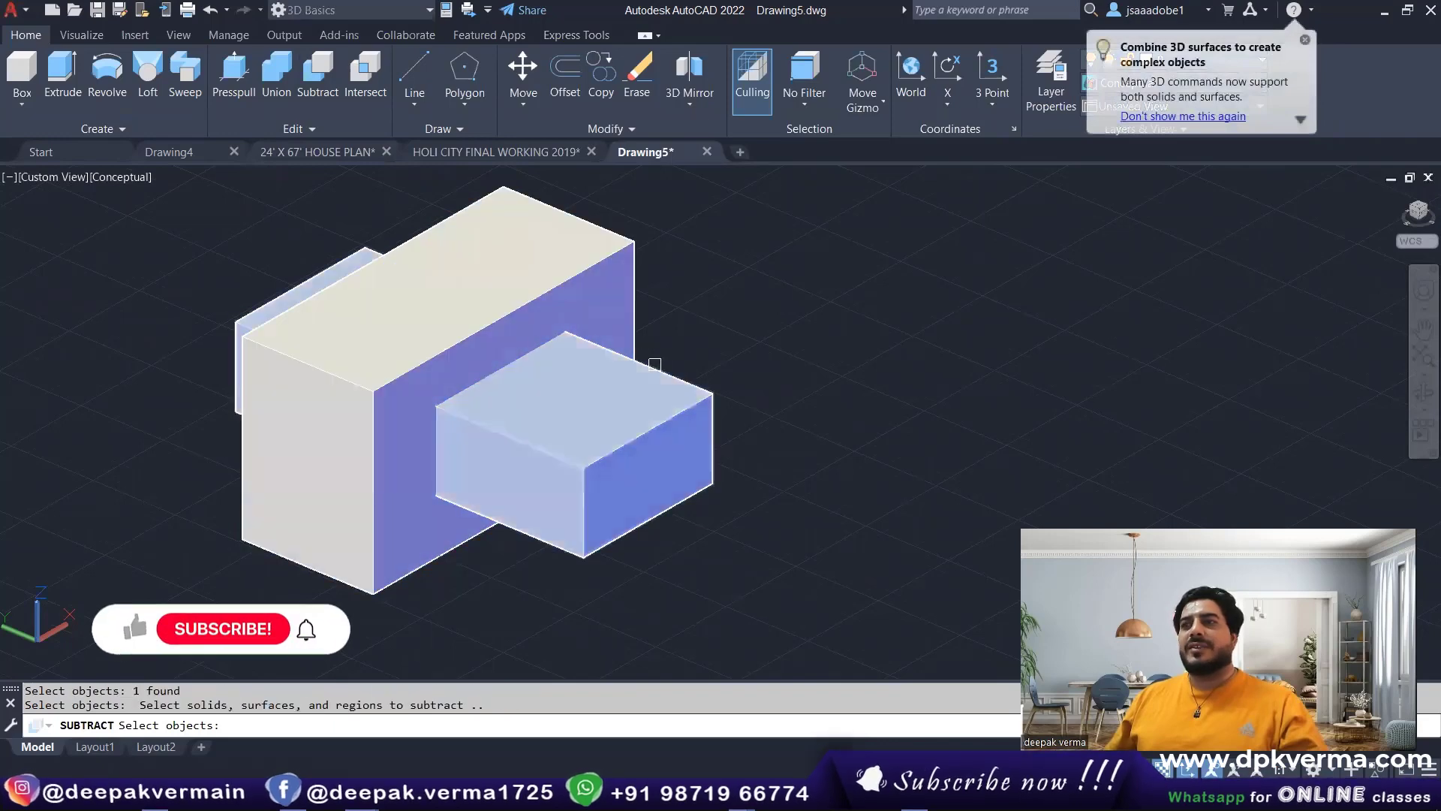
key(Return)
key(Return)
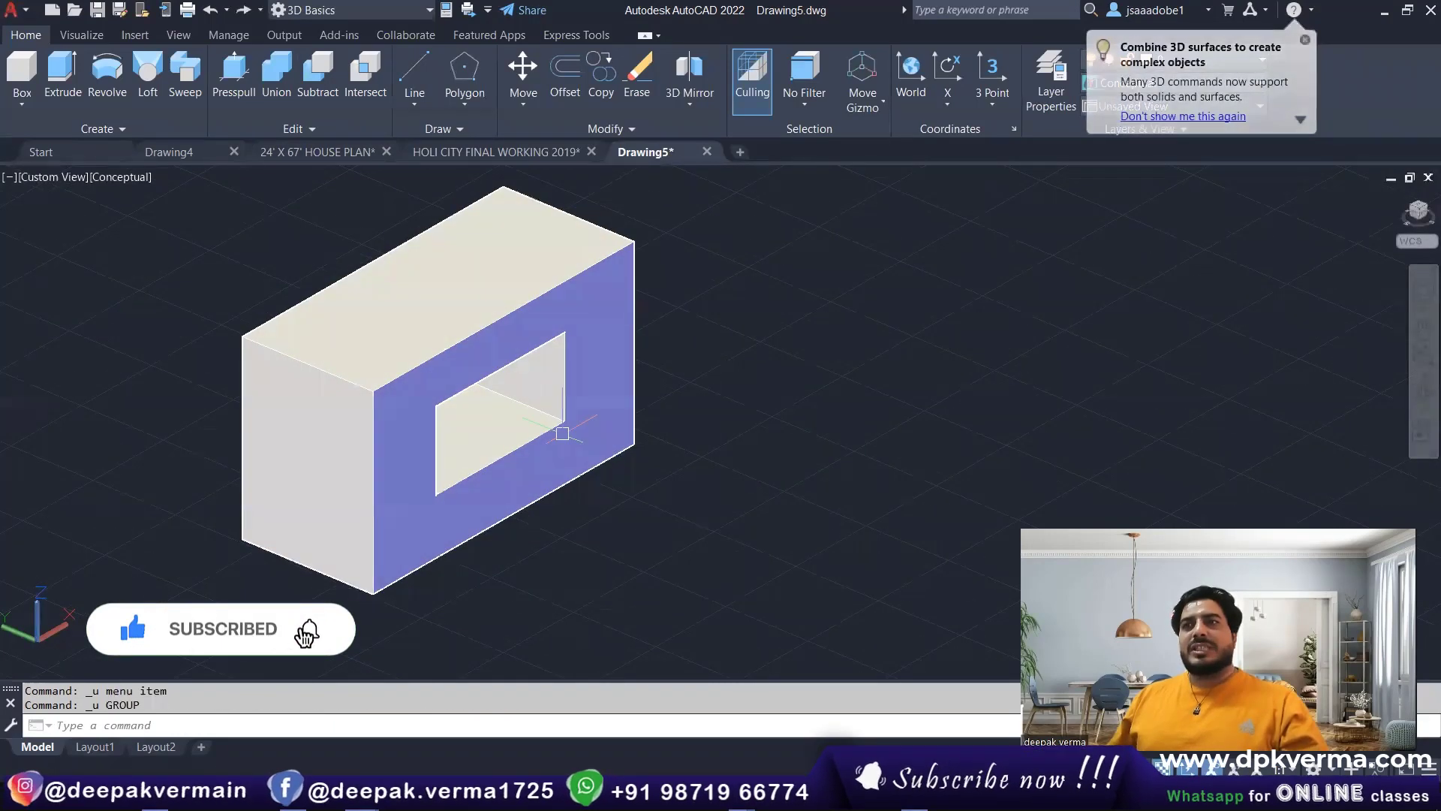
key(ctrl+z)
key(Escape)
Intersect the two boxes using a window selection, leaving only their overlap
click(676, 281)
click(403, 171)
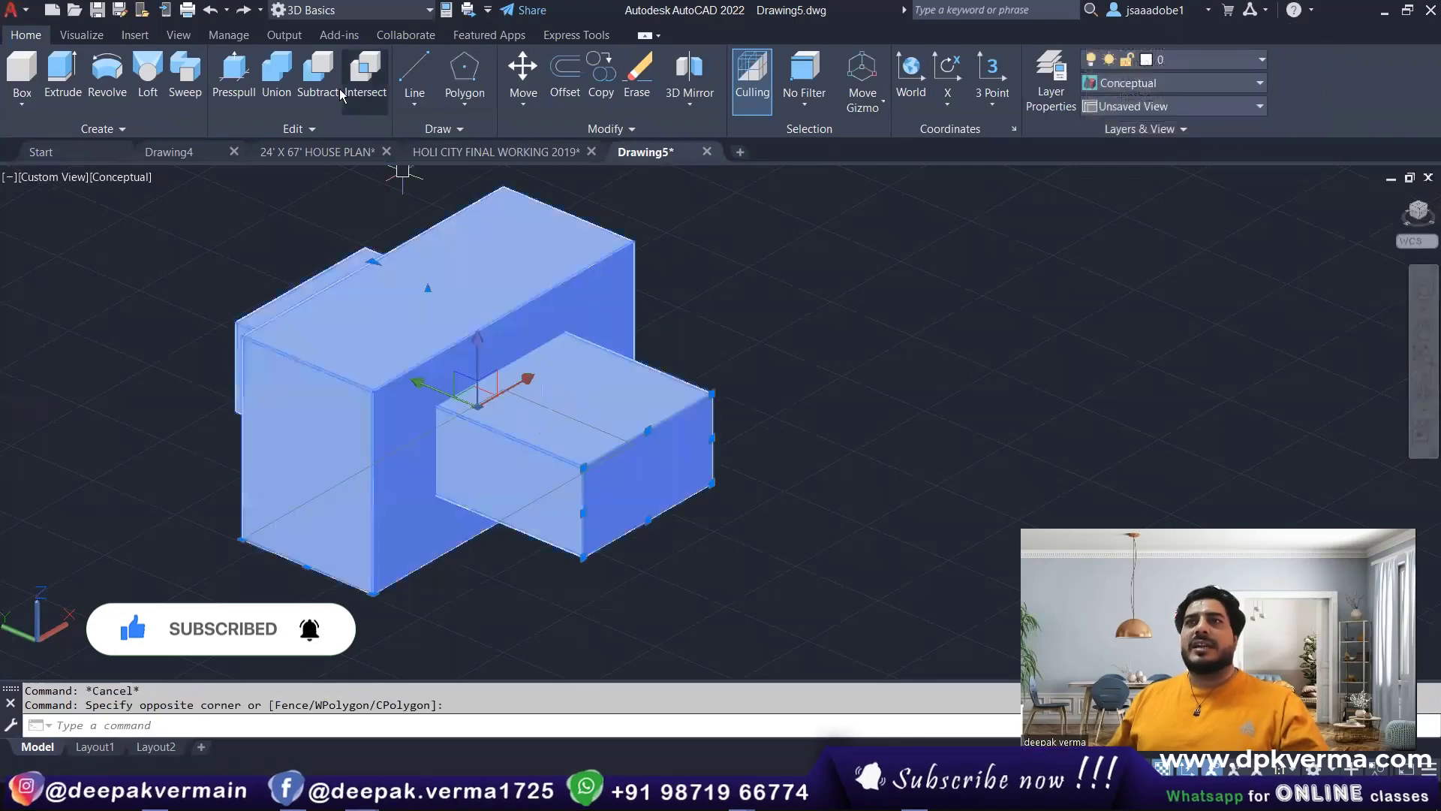
key(Escape)
click(366, 75)
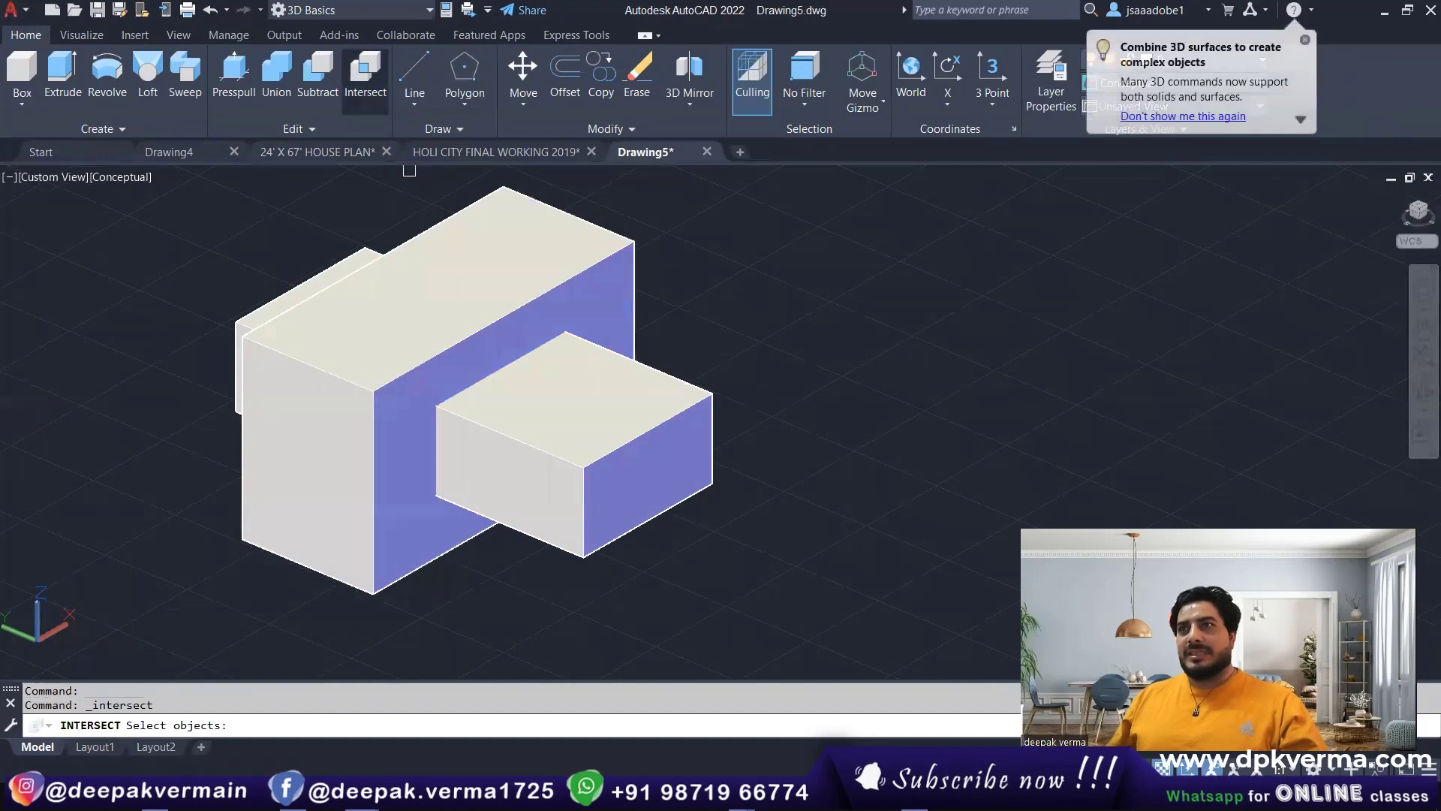
click(686, 283)
click(563, 347)
key(Return)
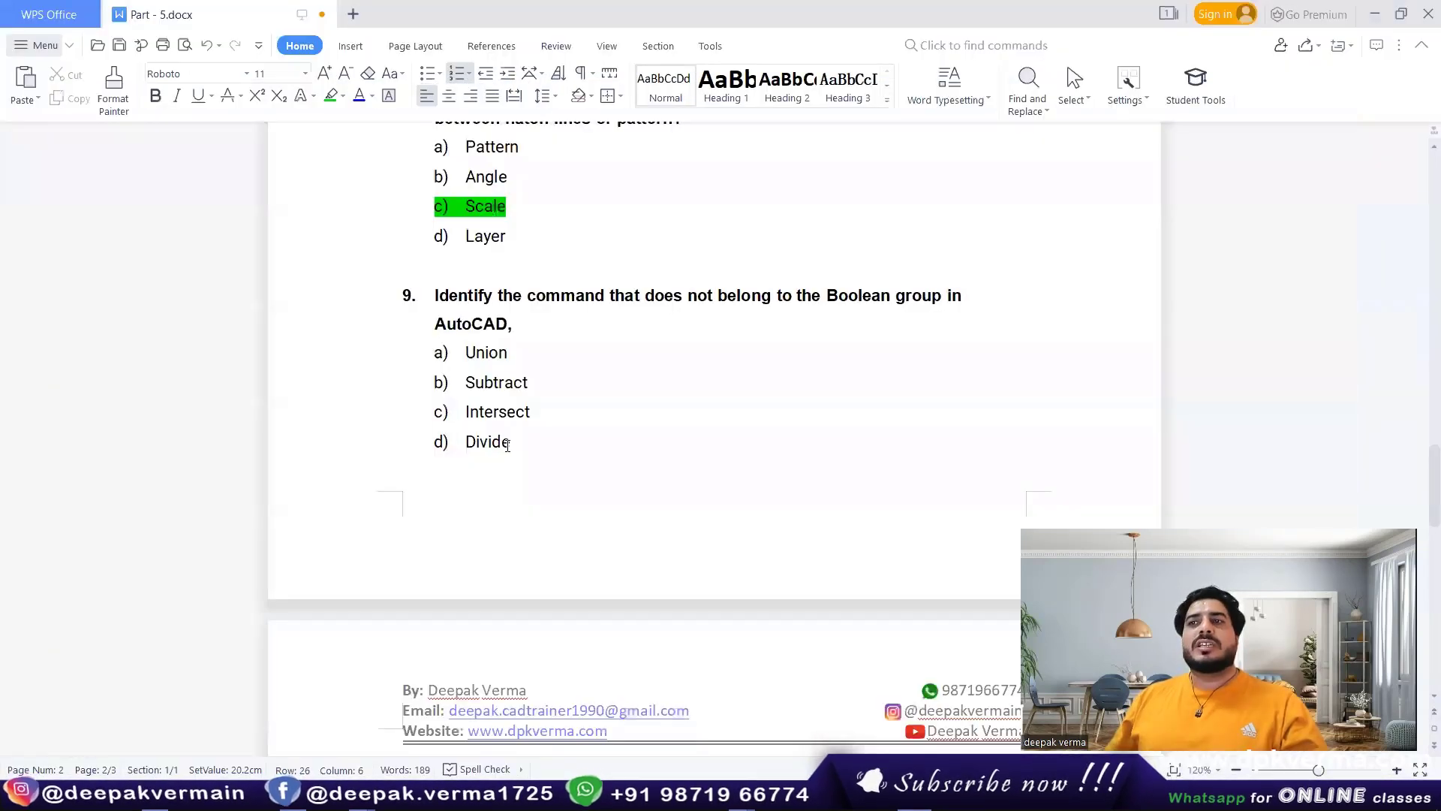
Select 'Divide' in question 9 option d) and give it a green highlight
double_click(501, 441)
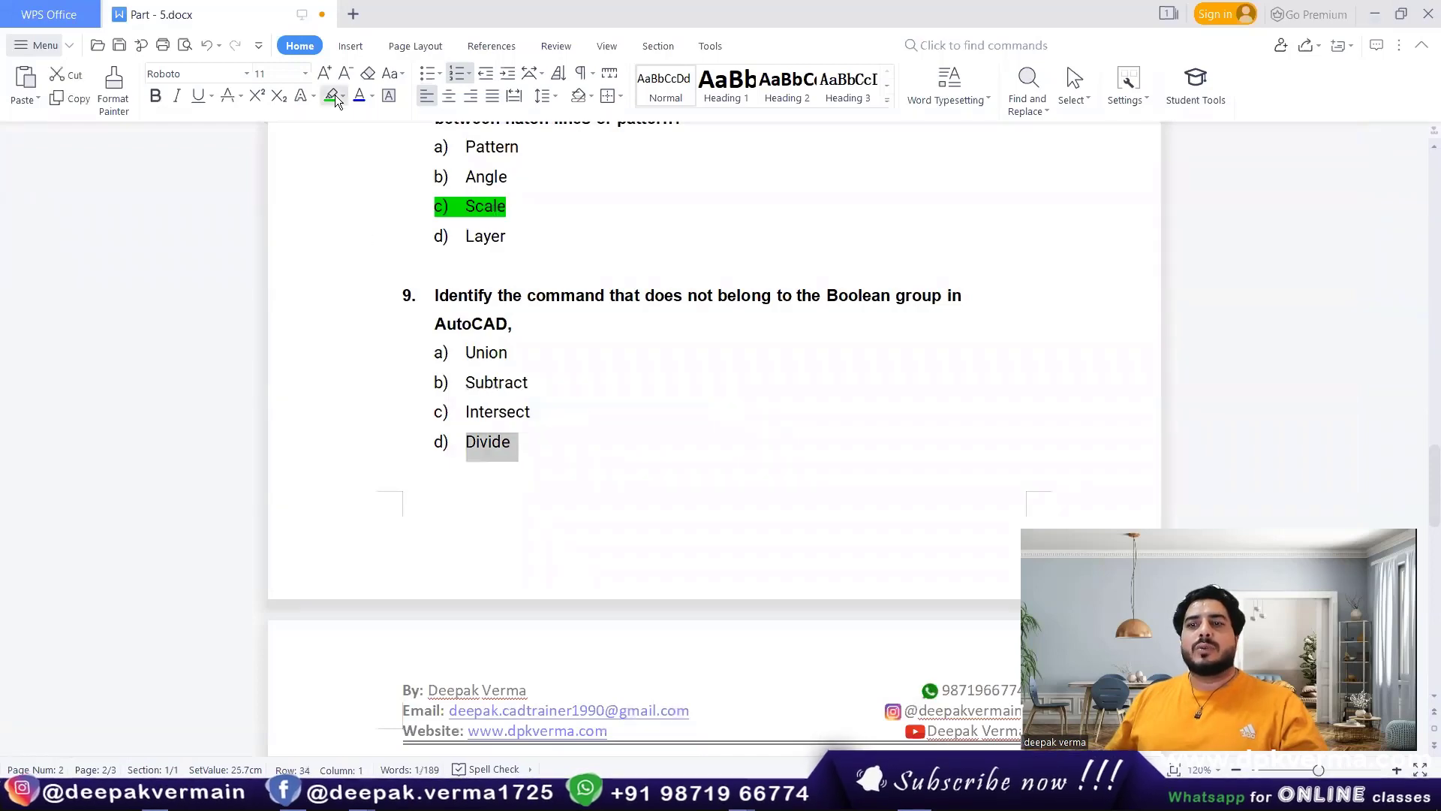
drag(434, 443, 512, 443)
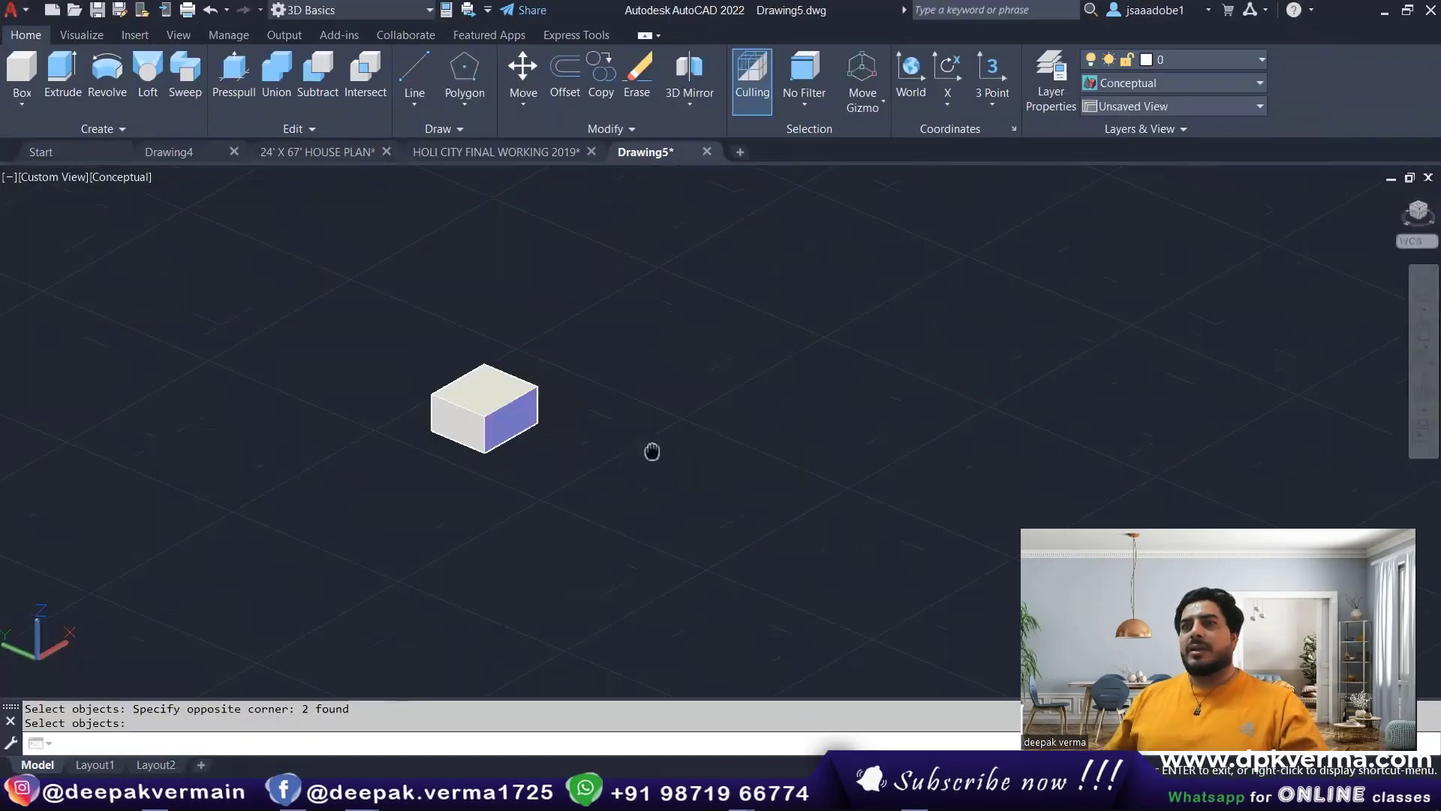
Switch the viewport to Top view with the 2D Wireframe visual style
middle_drag(652, 451, 425, 451)
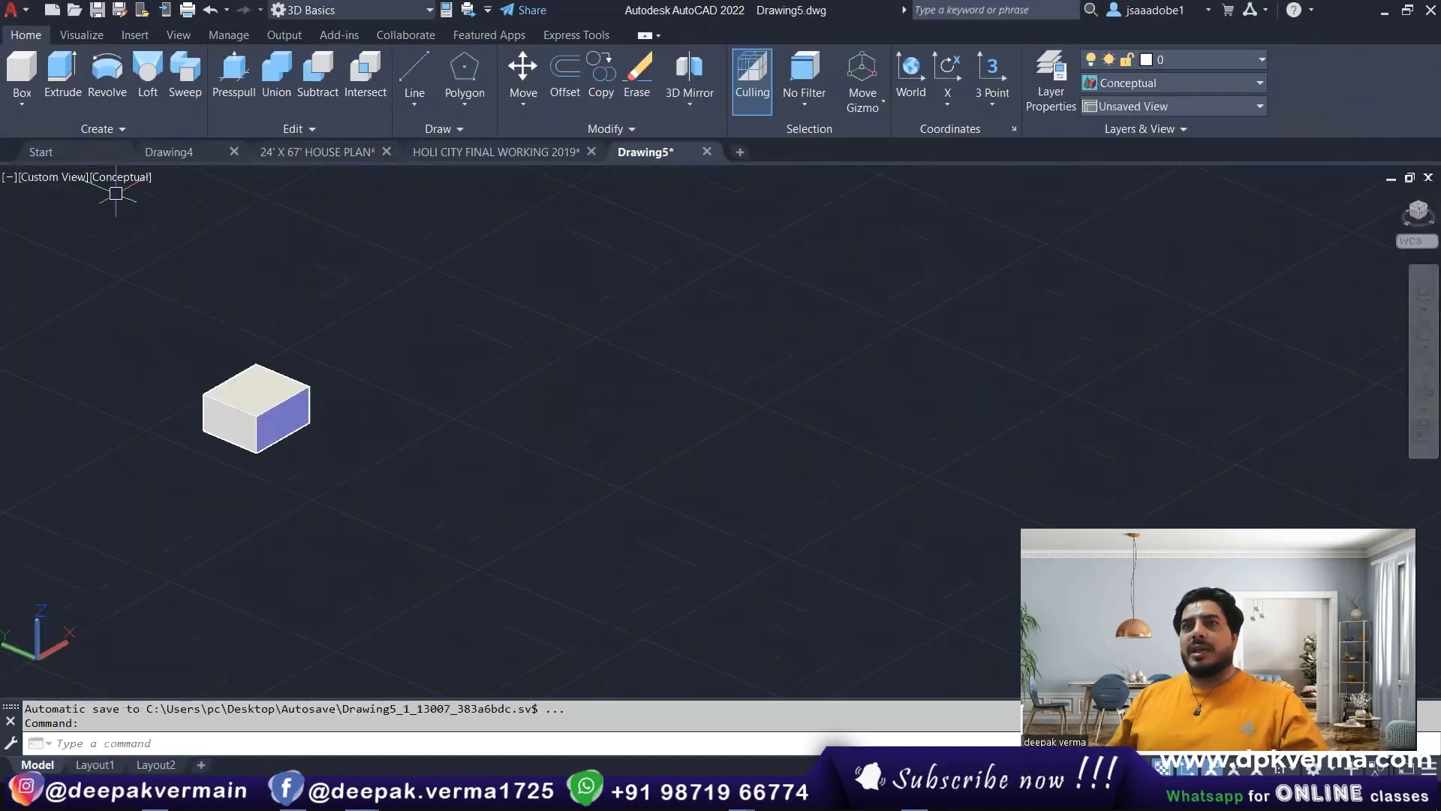
click(46, 180)
click(77, 213)
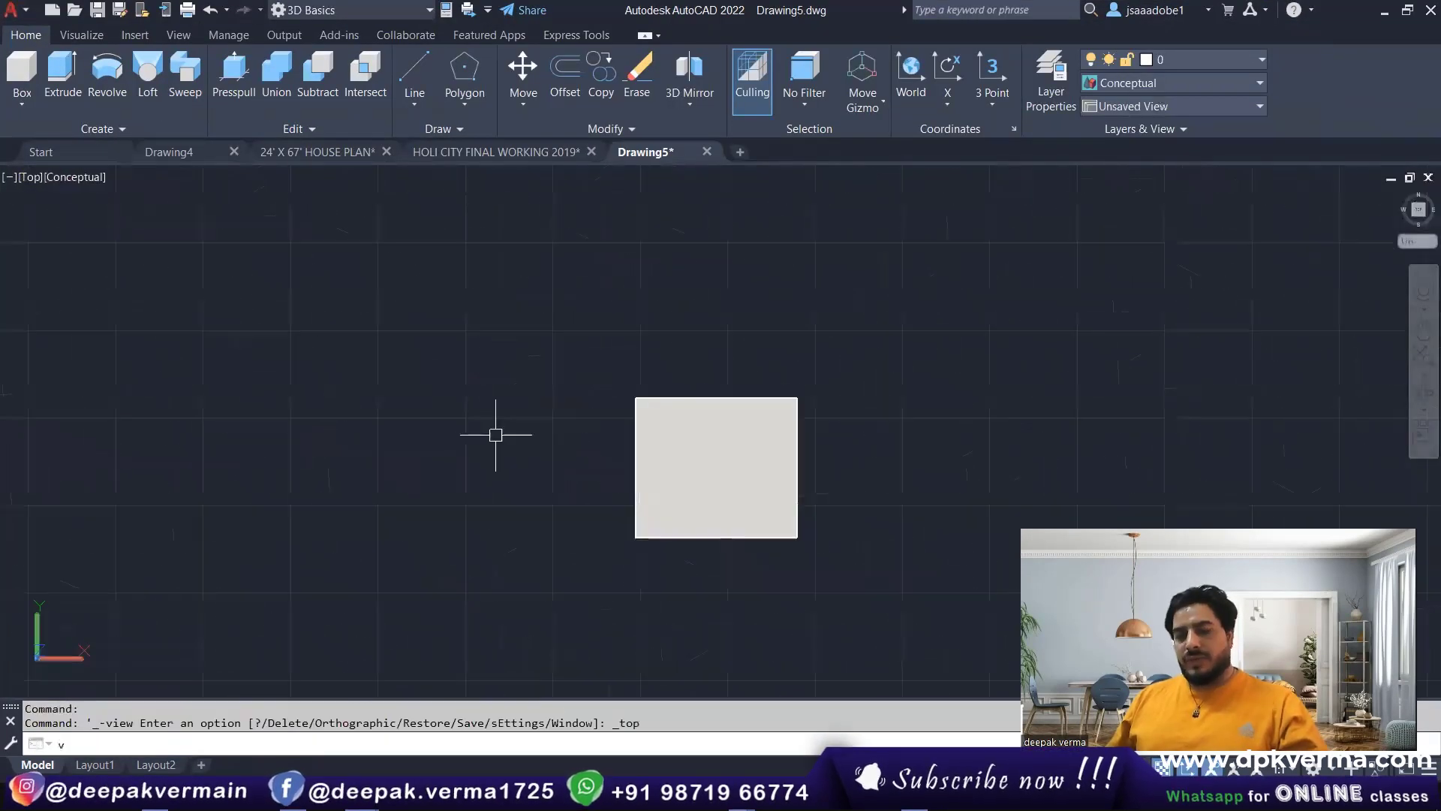
text(vs)
key(Return)
text(2)
key(Return)
Draw a horizontal line to the right of the box
middle_drag(497, 427, 241, 465)
middle_drag(893, 474, 625, 474)
text(l)
key(Return)
click(453, 423)
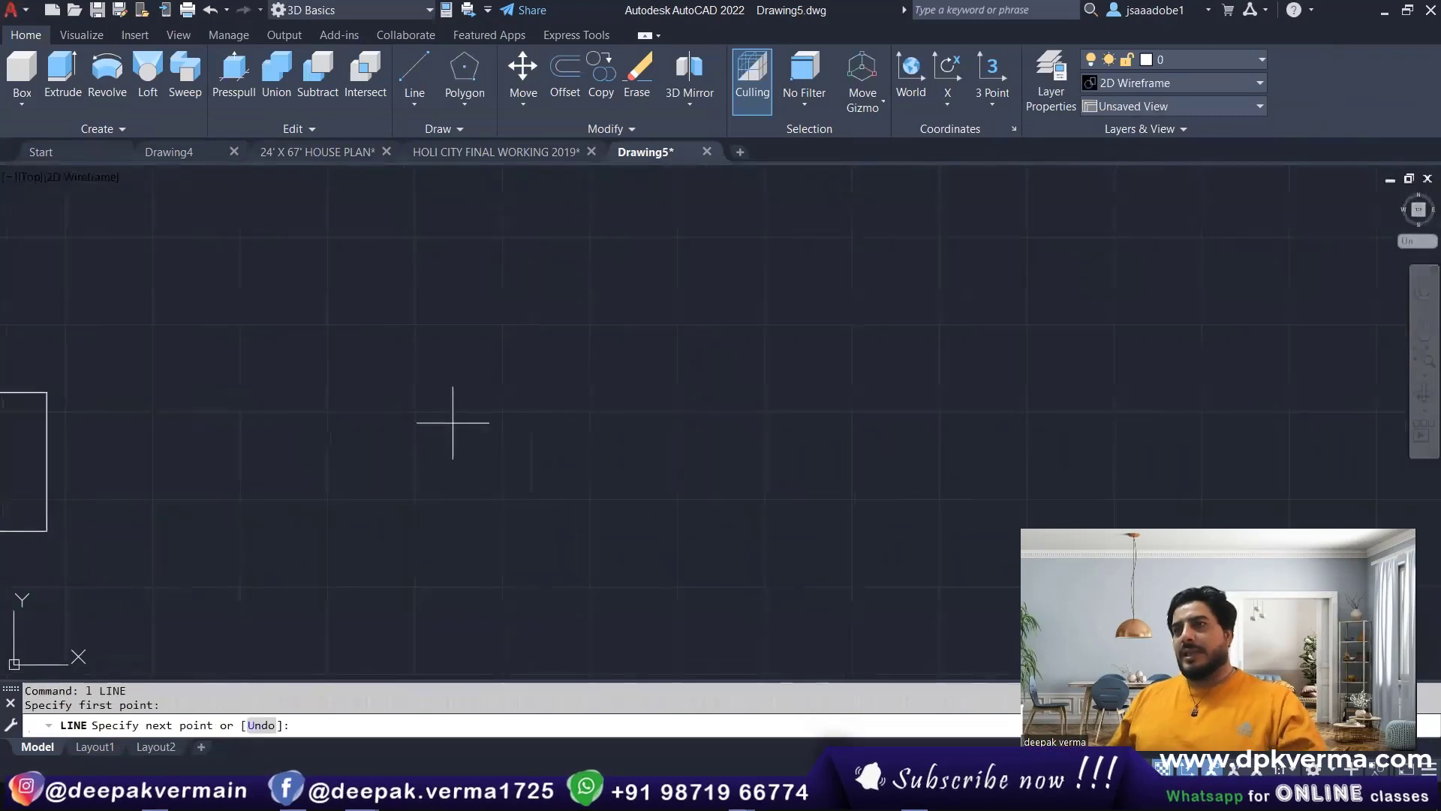
click(929, 407)
key(Escape)
Divide the line into 5 equal segments
middle_drag(681, 426, 616, 428)
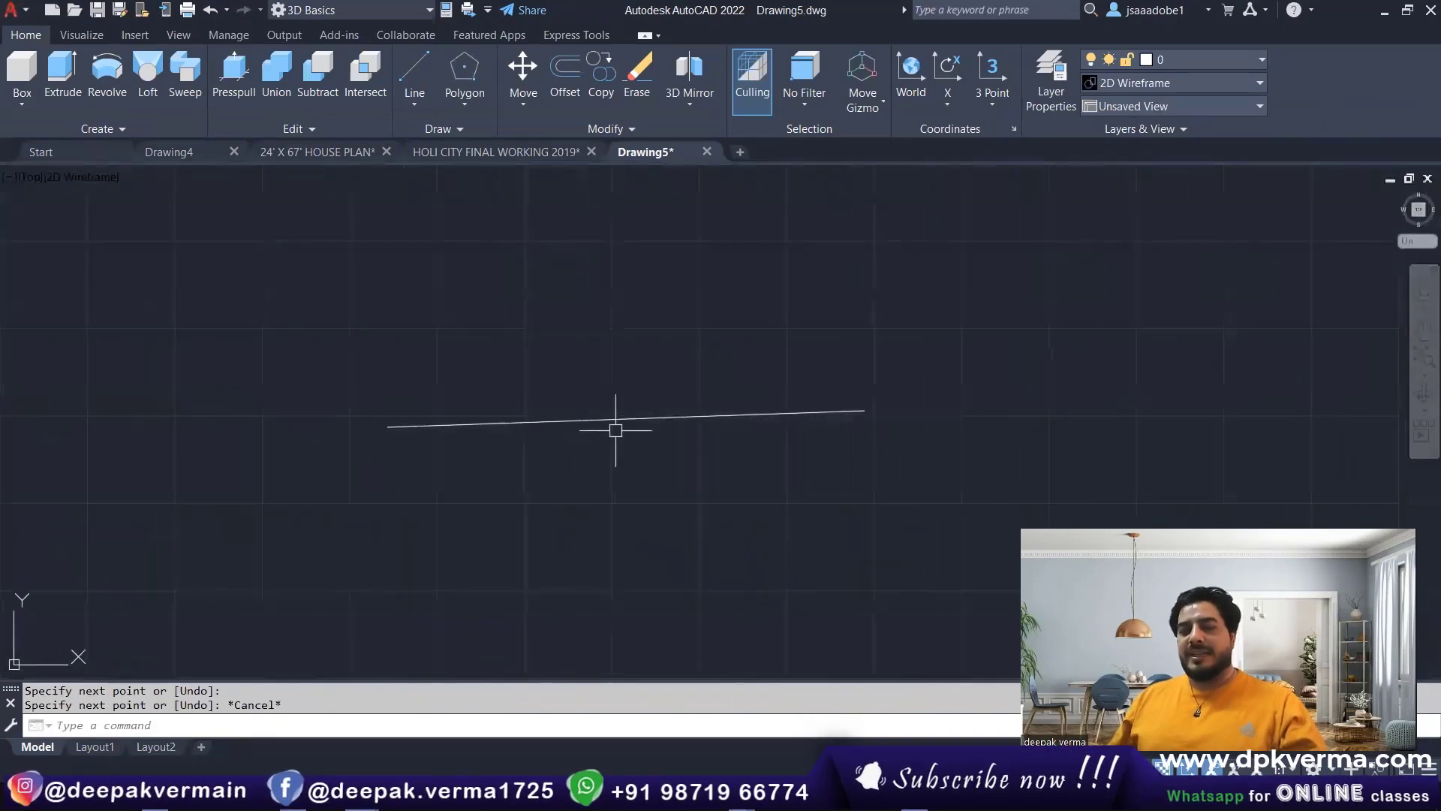
text(div)
key(Return)
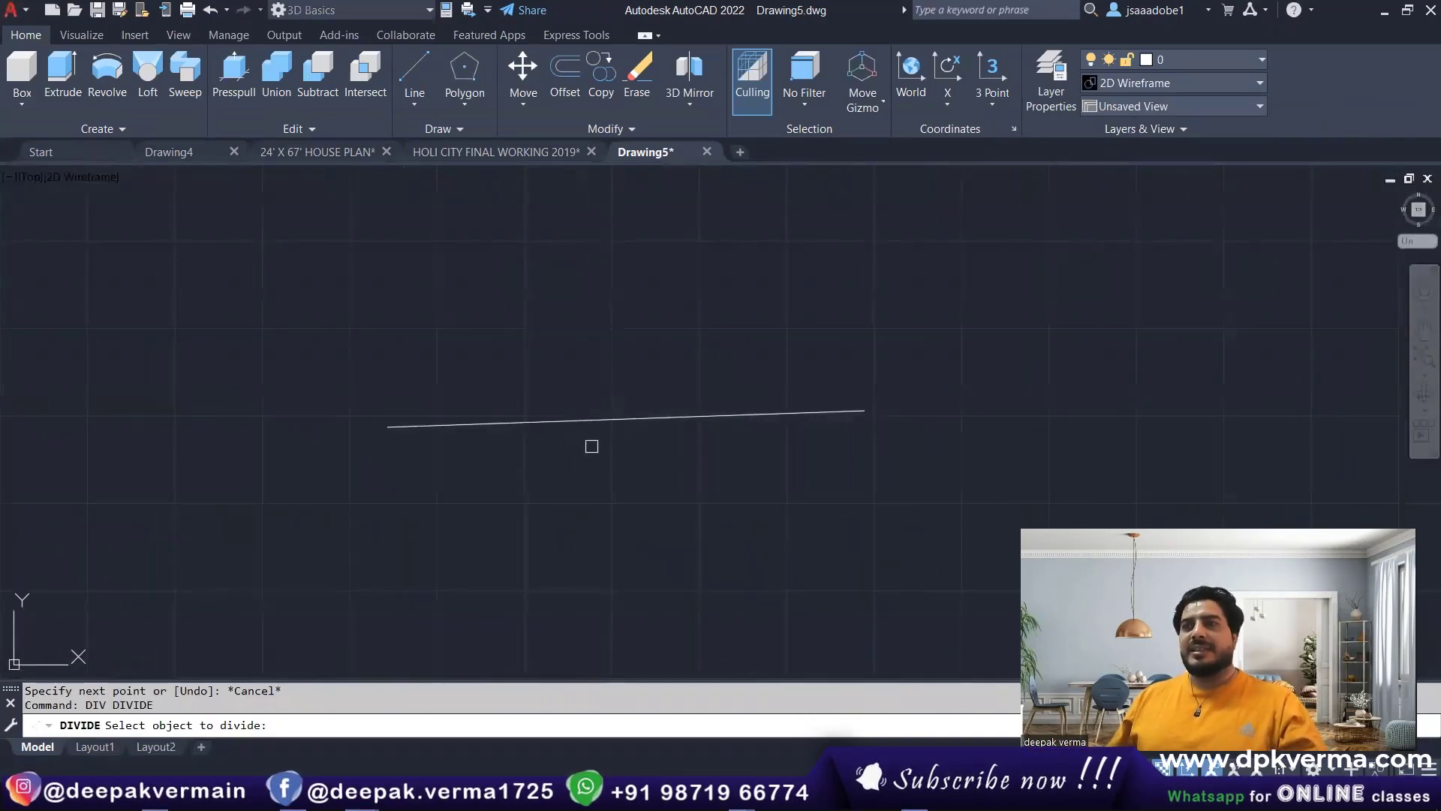
click(578, 421)
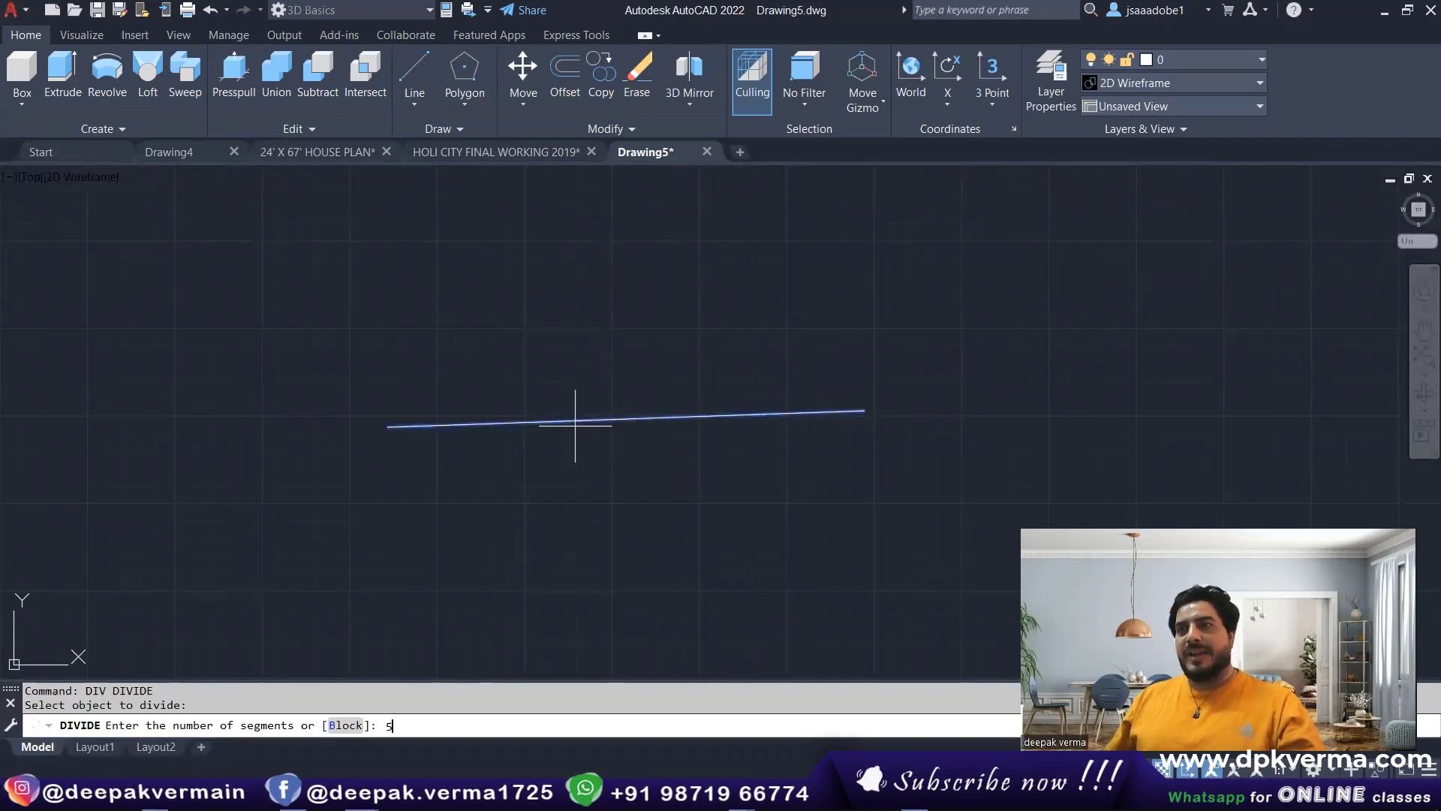
text(5)
key(Return)
scroll(575, 422, up, 2)
key(Escape)
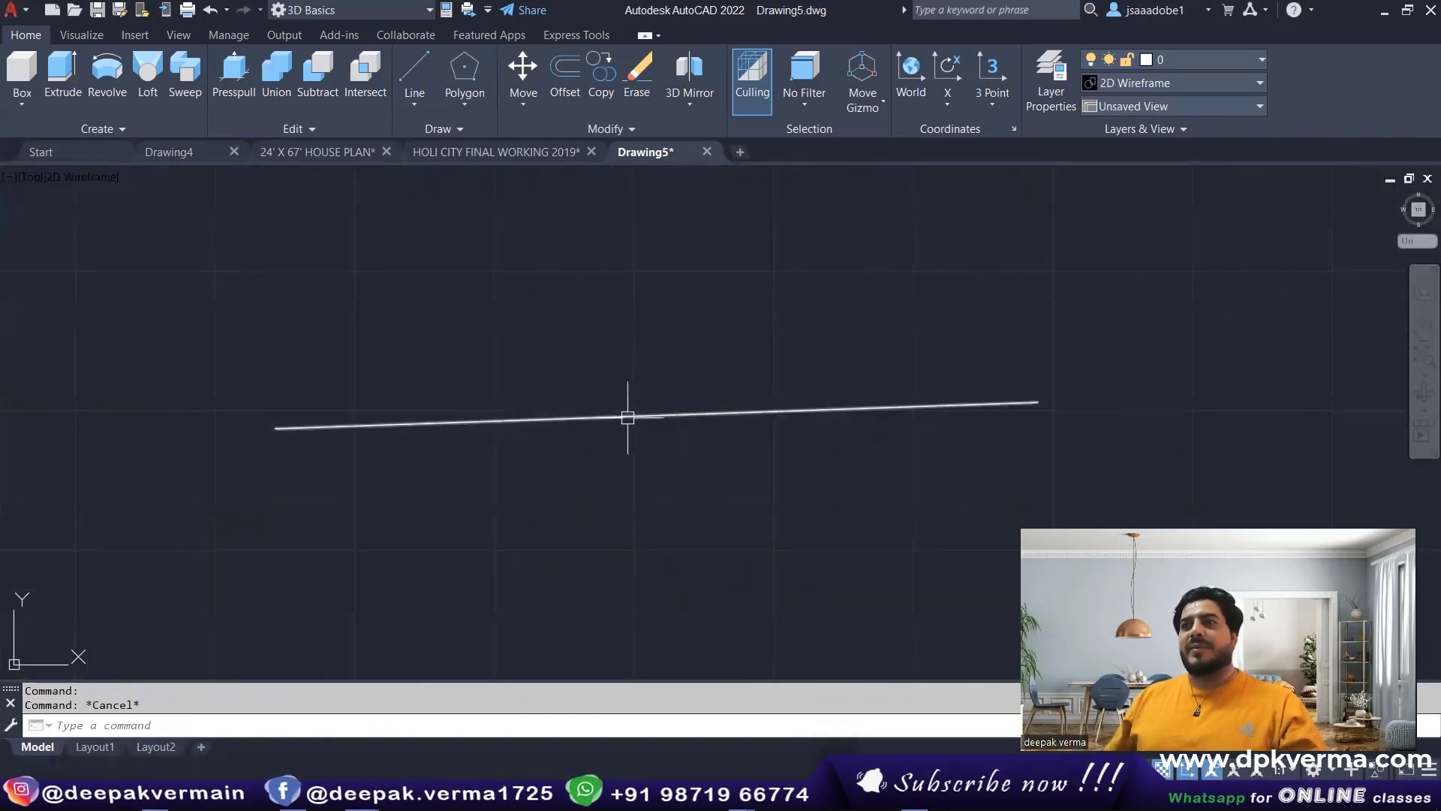
Switch to Drafting & Annotation, show the menu bar, and set circle-style division points
click(332, 10)
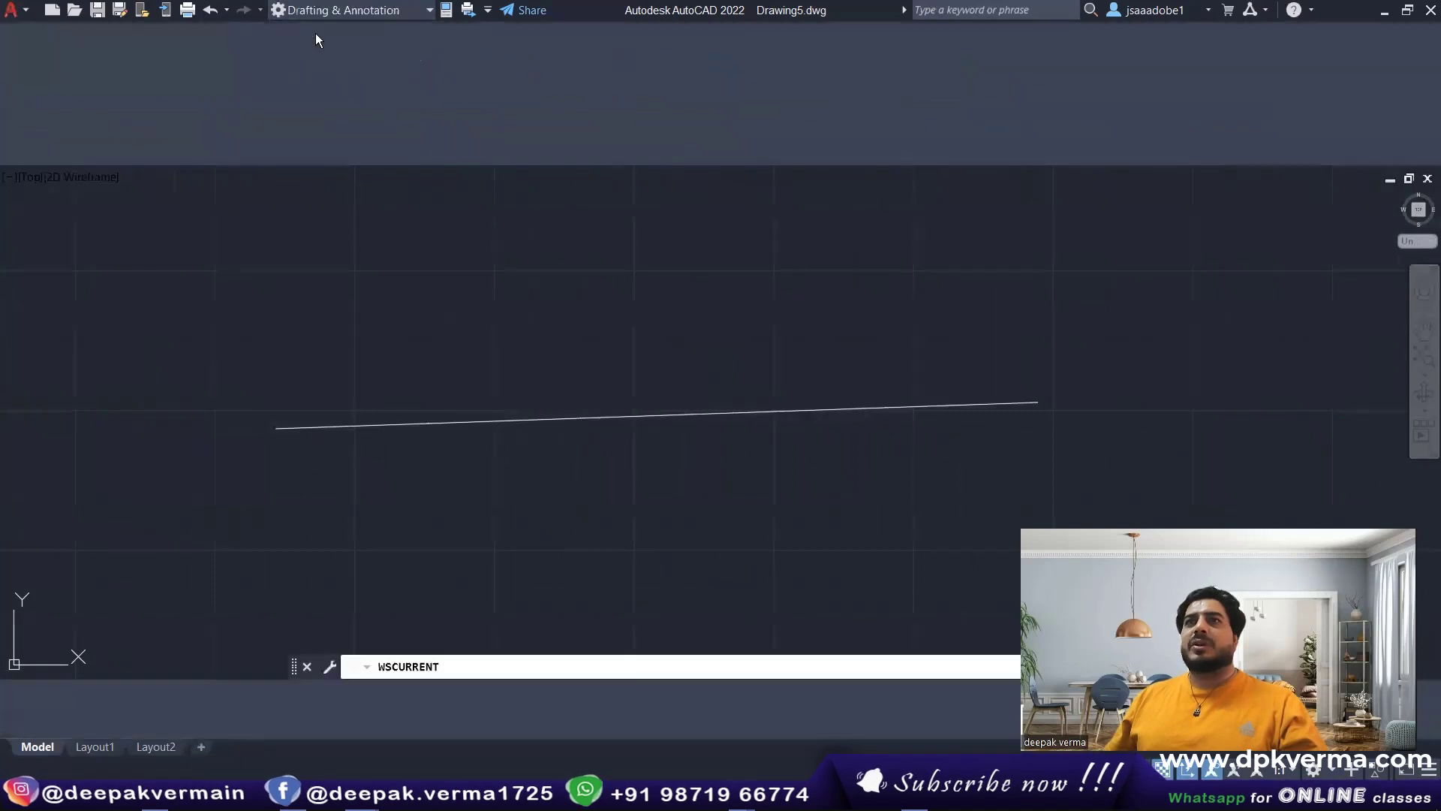
click(488, 10)
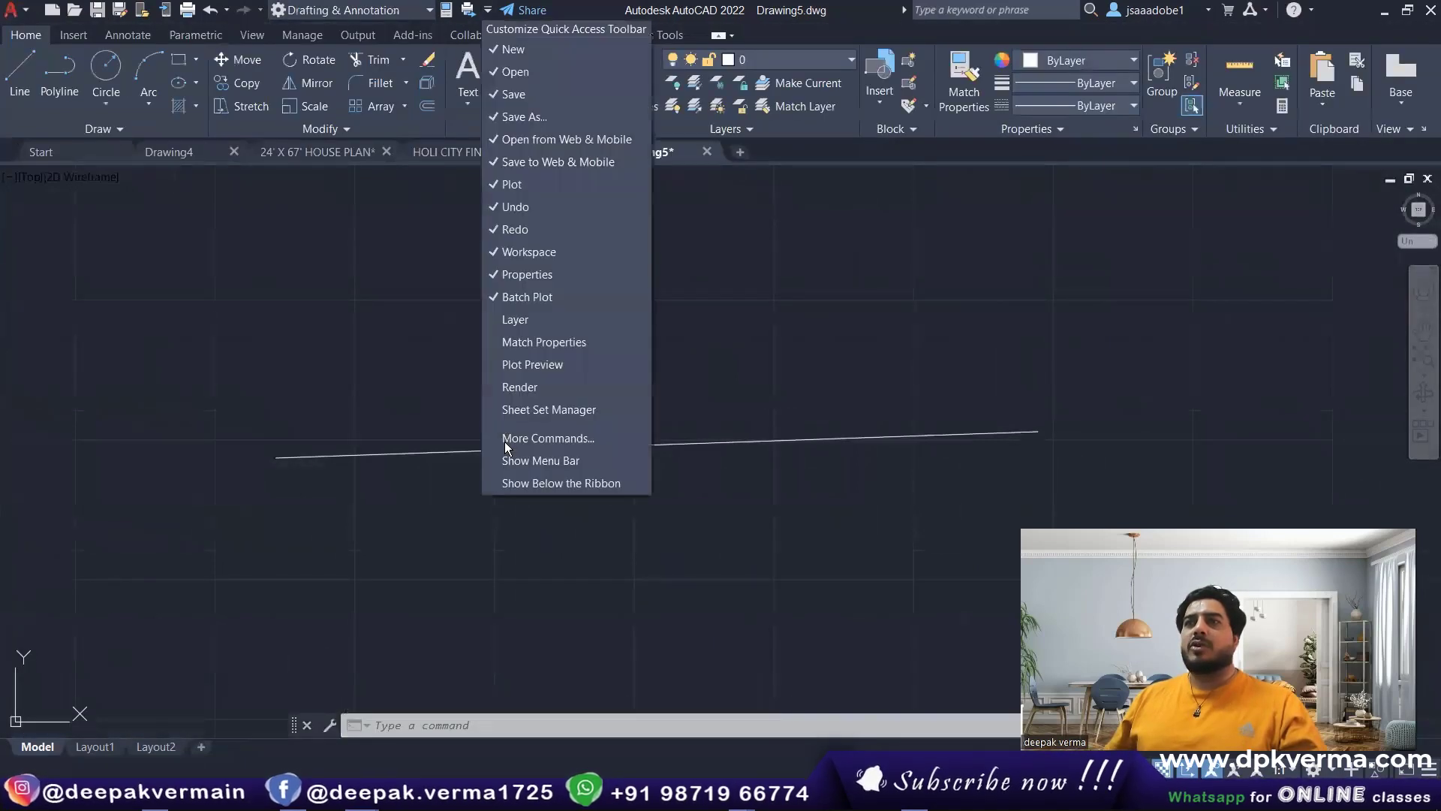
click(510, 458)
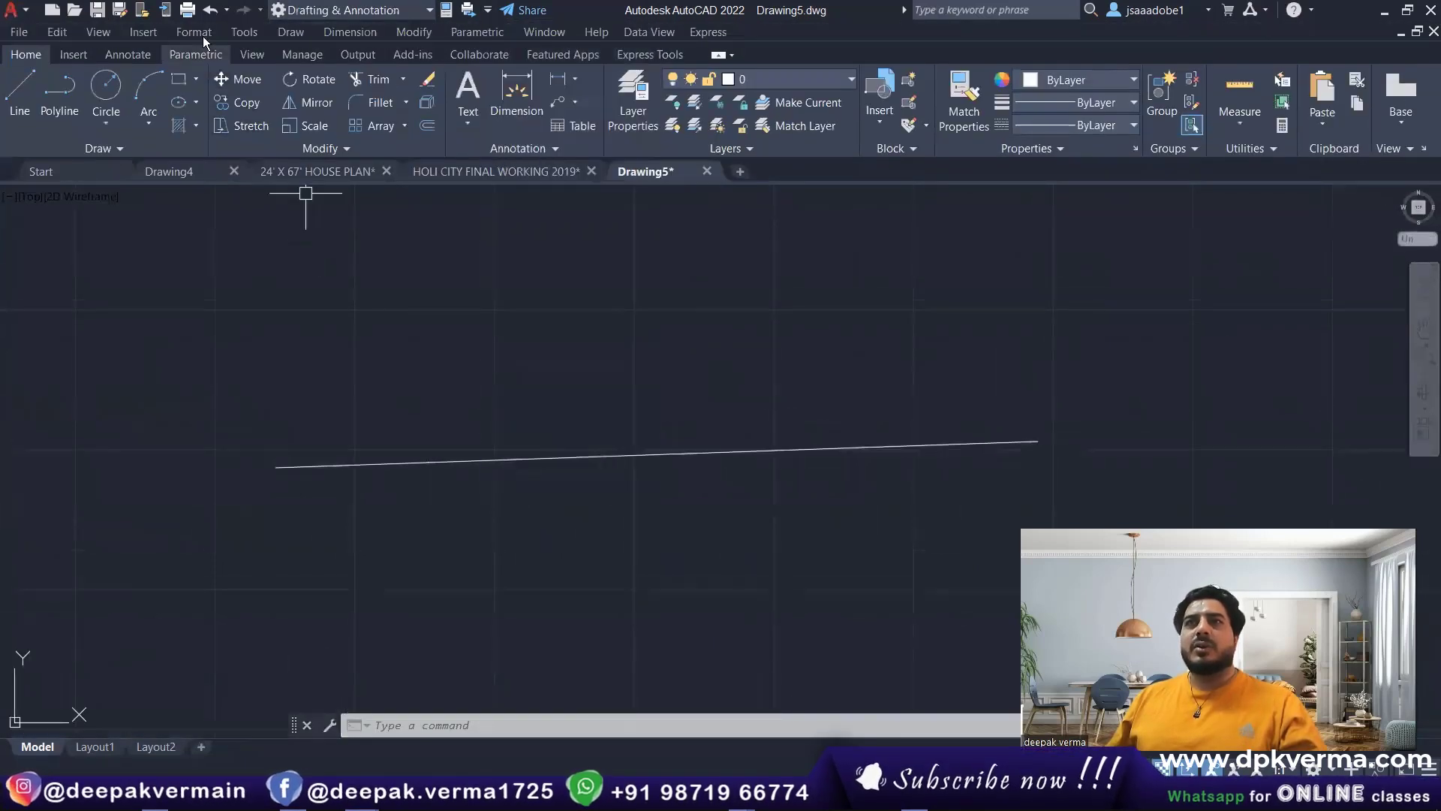
click(198, 31)
click(240, 306)
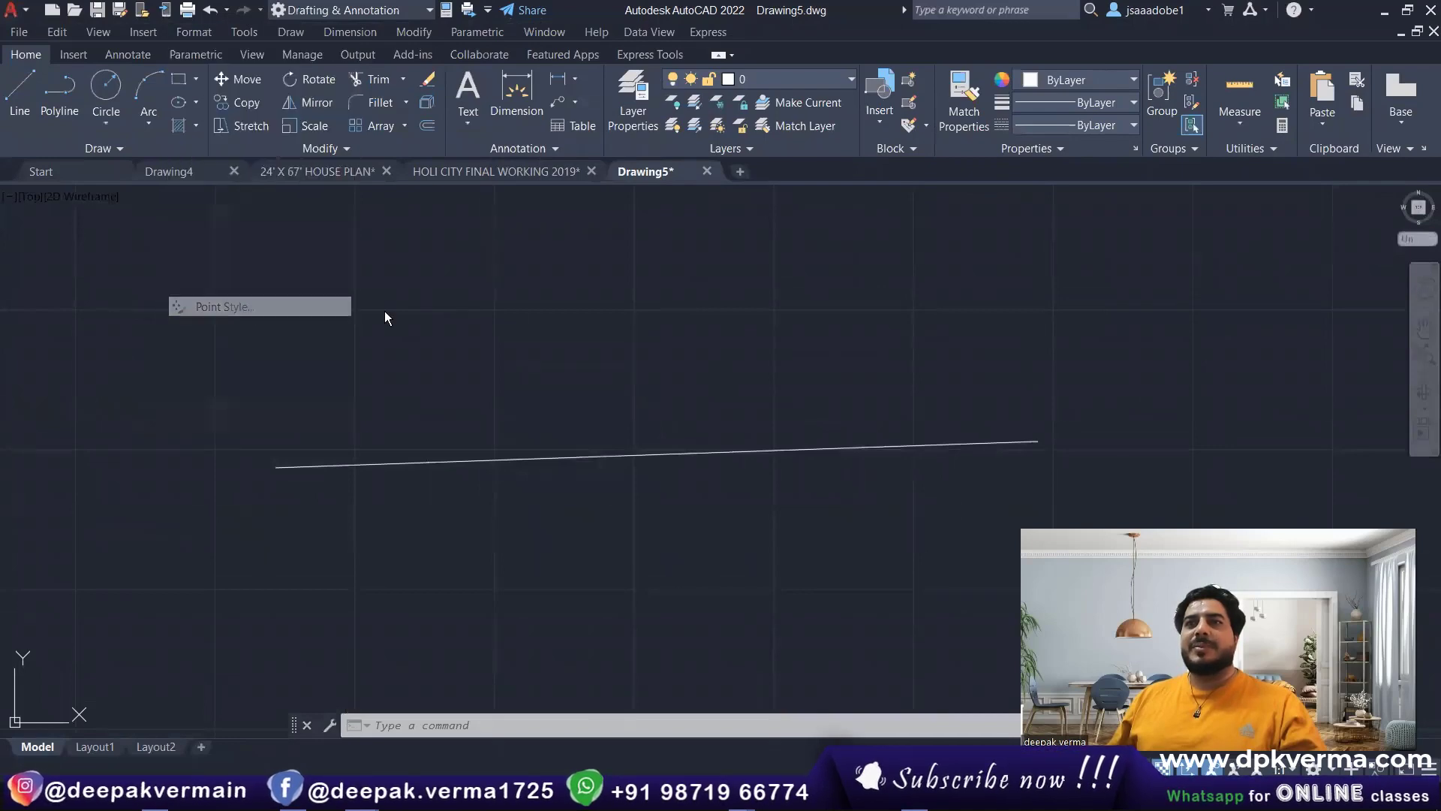
click(643, 523)
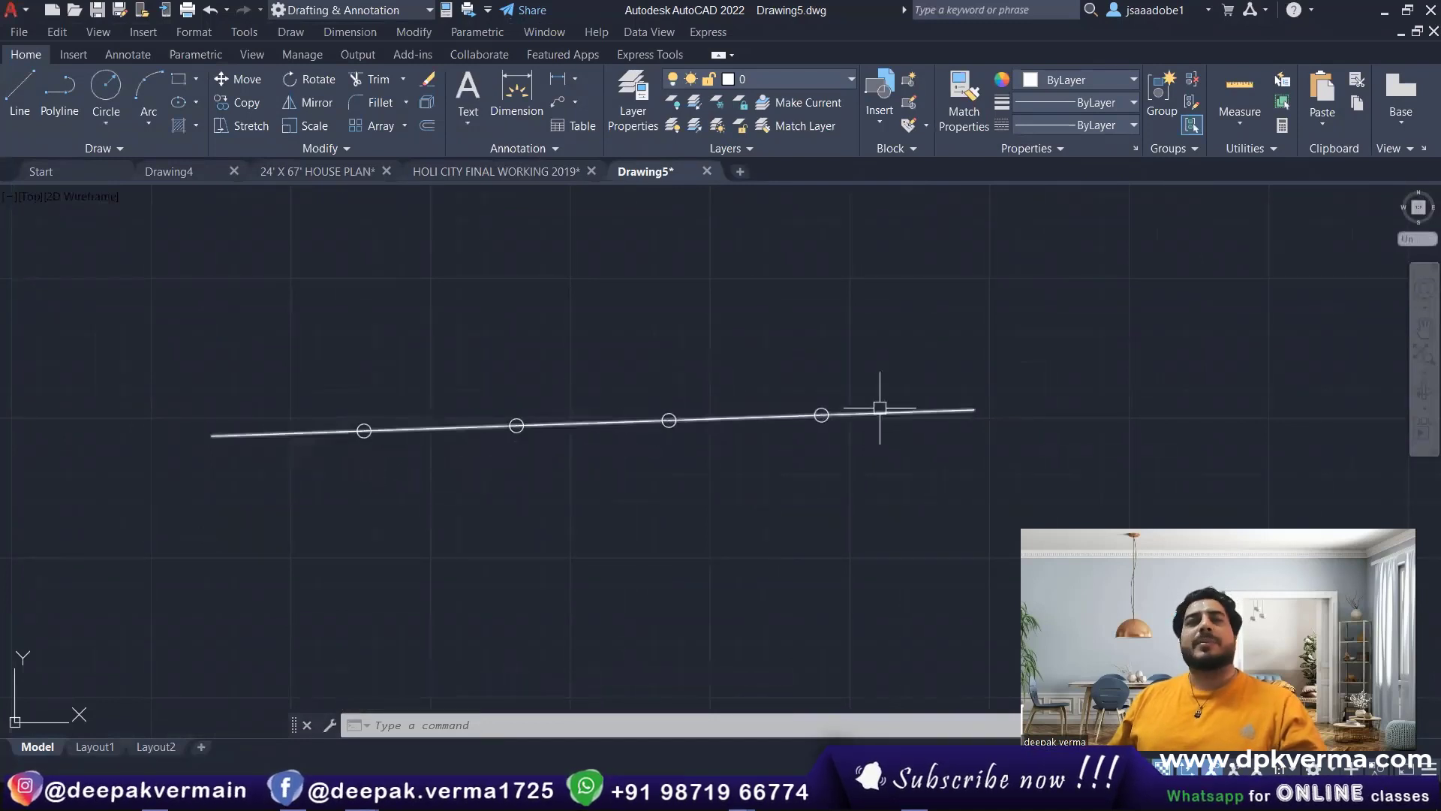
Return to the quiz document and scroll to question 10's green-highlighted answer c) 3 o'clock
click(1386, 17)
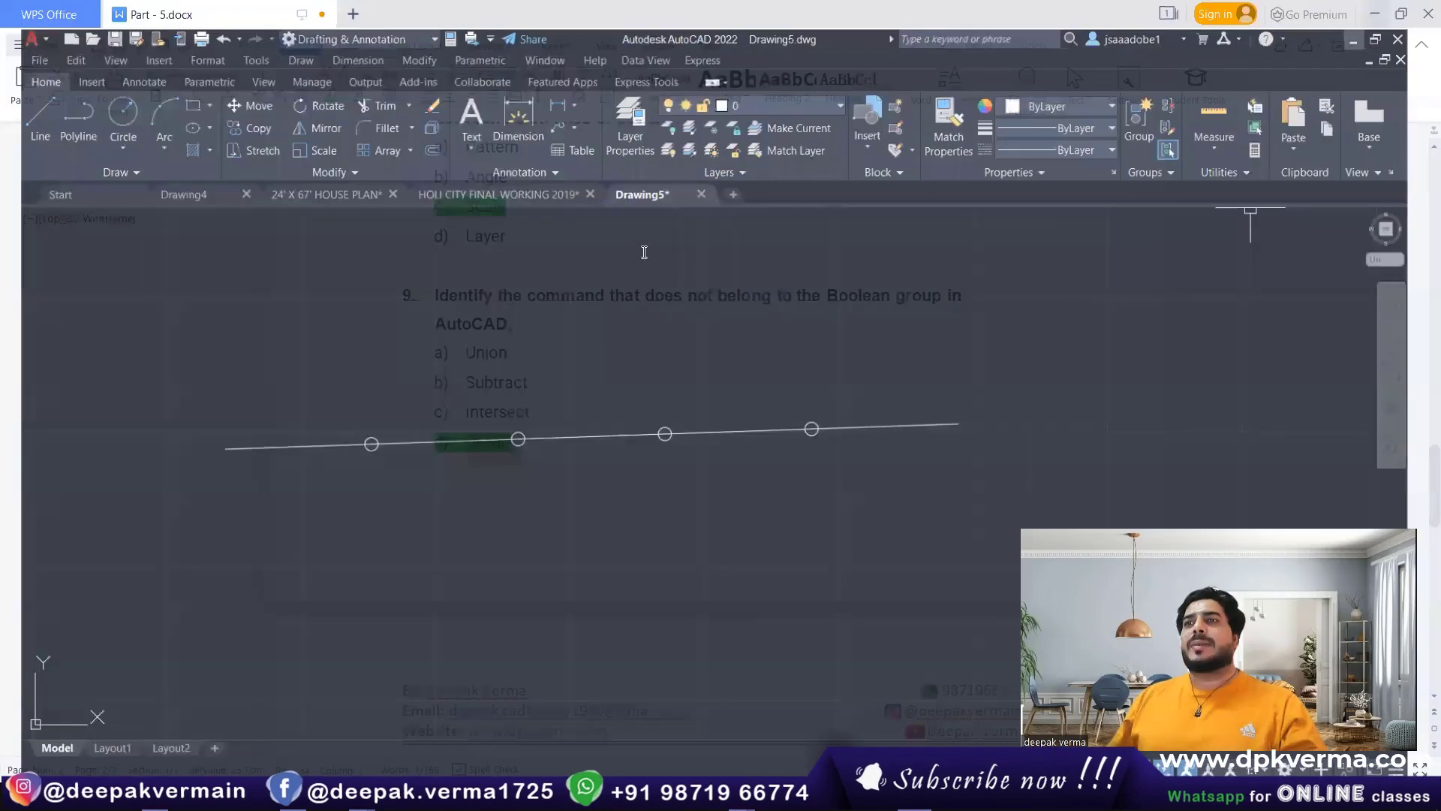
click(547, 430)
scroll(483, 398, down, 3)
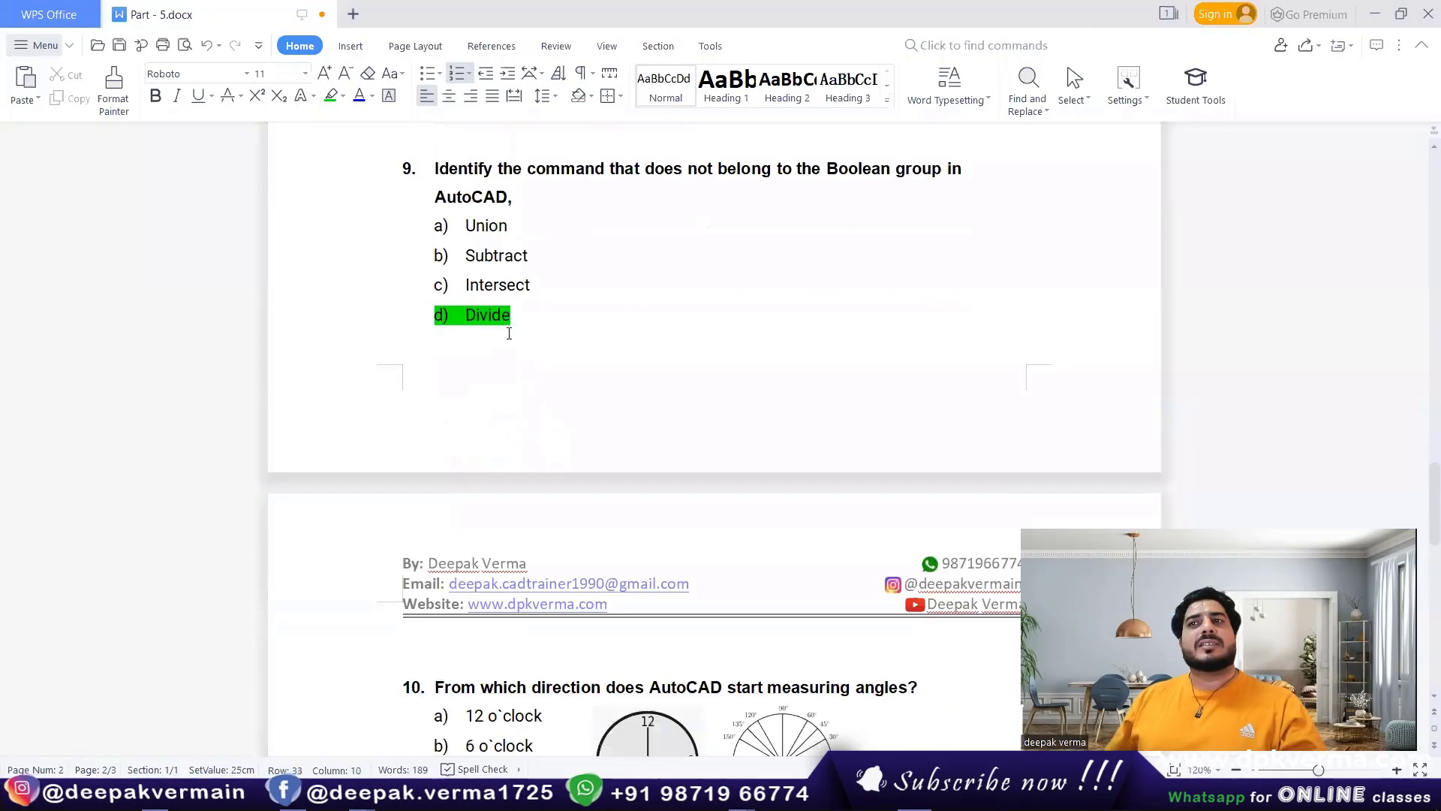
scroll(511, 336, down, 4)
scroll(516, 341, down, 4)
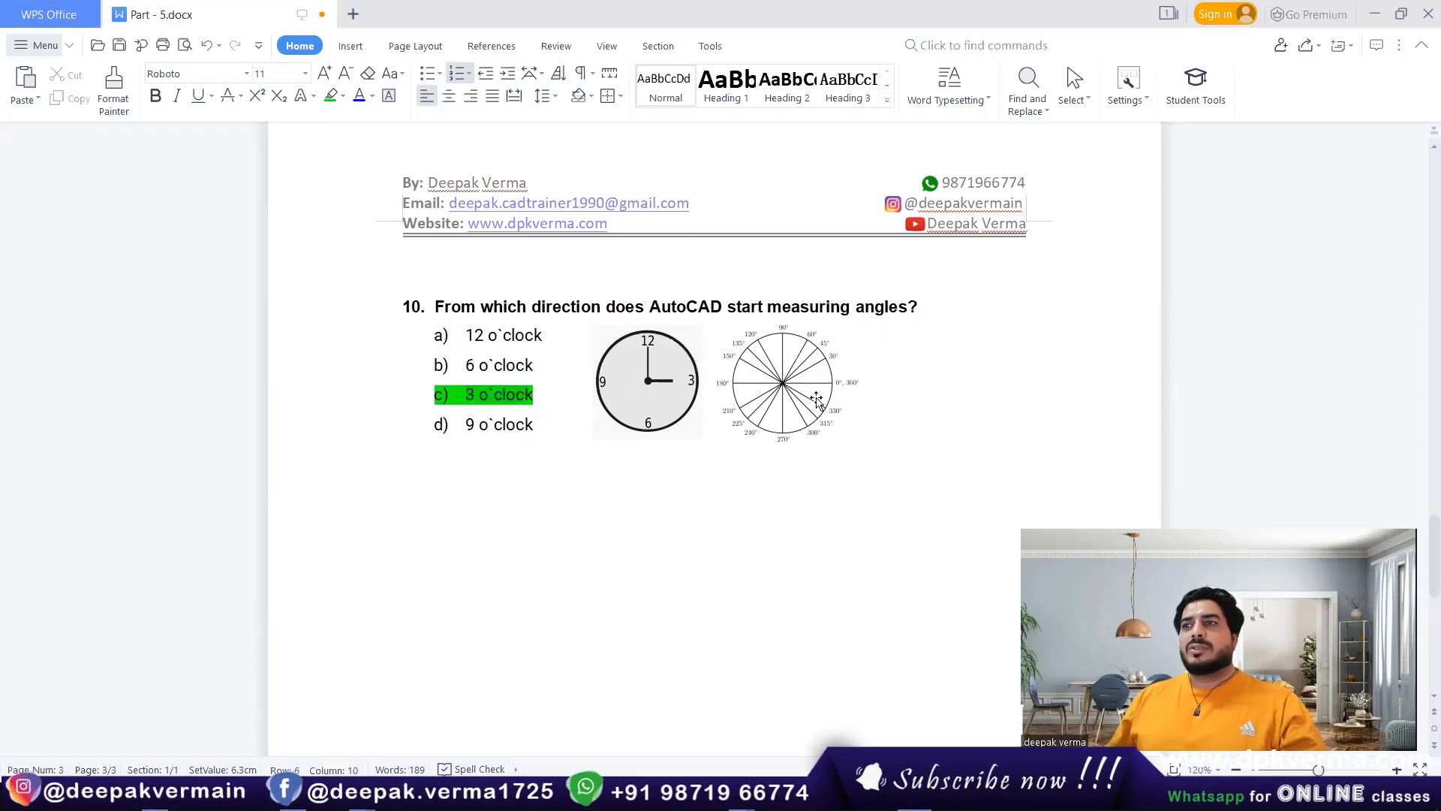
Scroll back to the AutoCAD (MCQ) Part 5 heading, checking question 1's green Array answer
scroll(771, 460, up, 1)
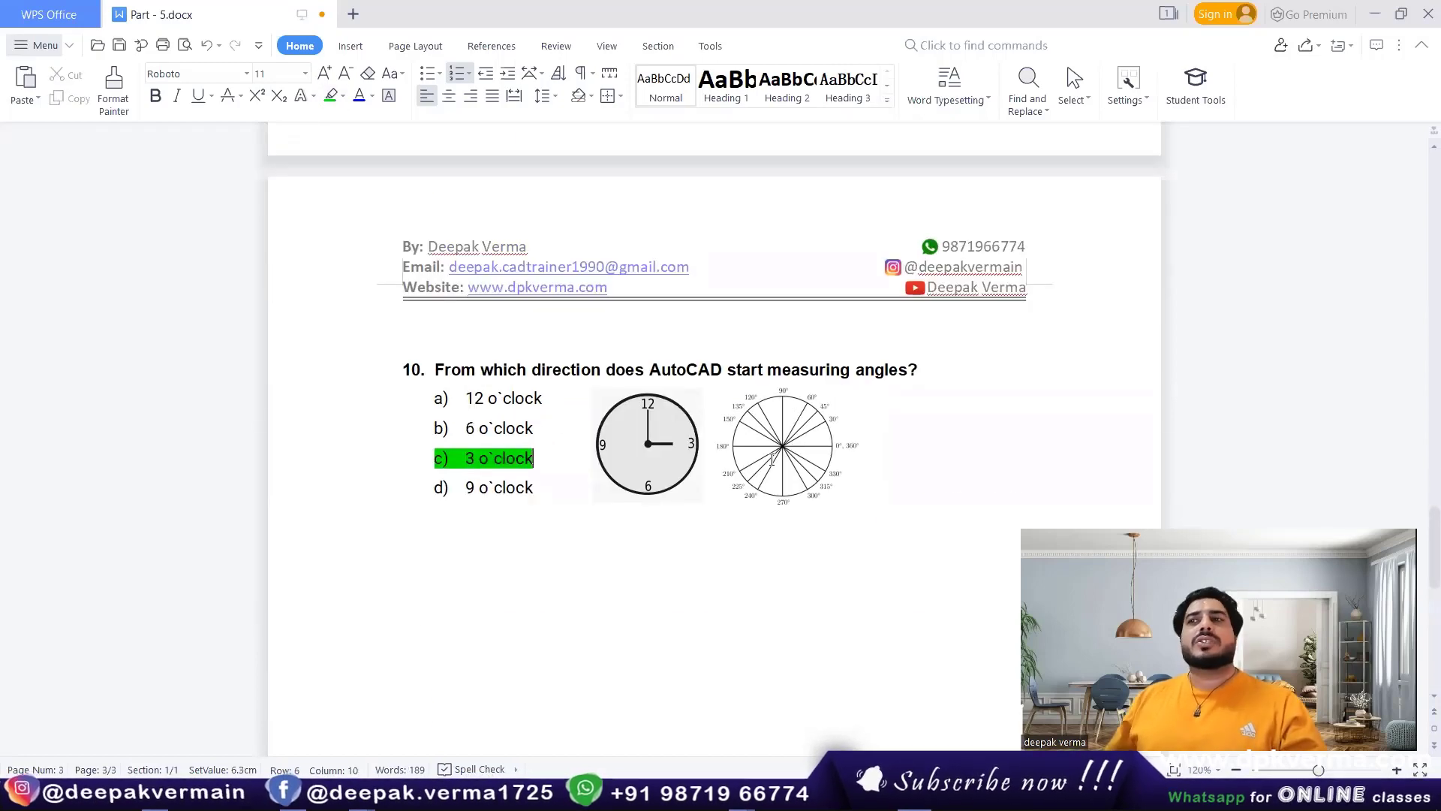
scroll(771, 459, up, 6)
scroll(773, 458, up, 11)
scroll(774, 457, up, 8)
scroll(776, 456, up, 7)
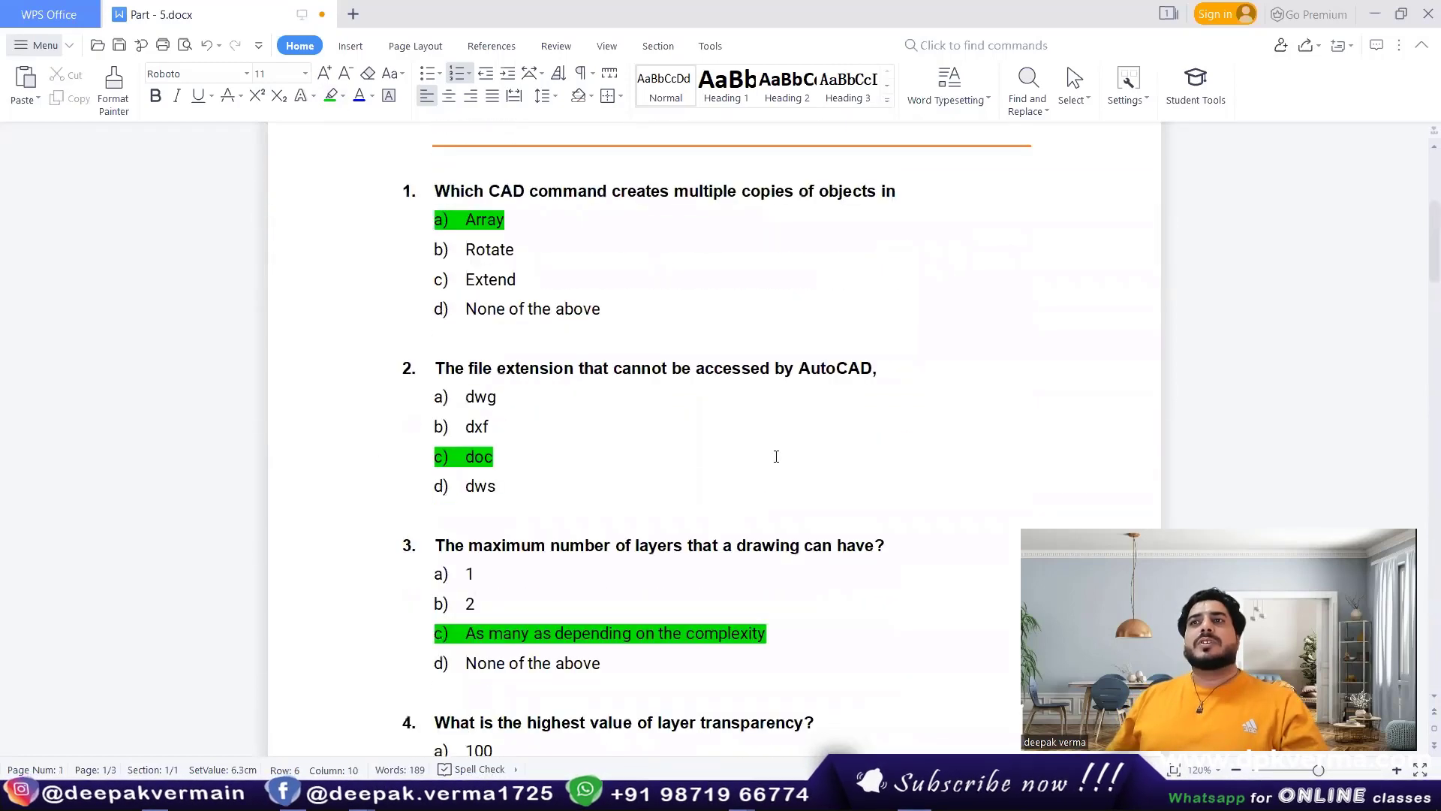
scroll(776, 456, up, 3)
scroll(776, 456, up, 2)
scroll(776, 456, down, 1)
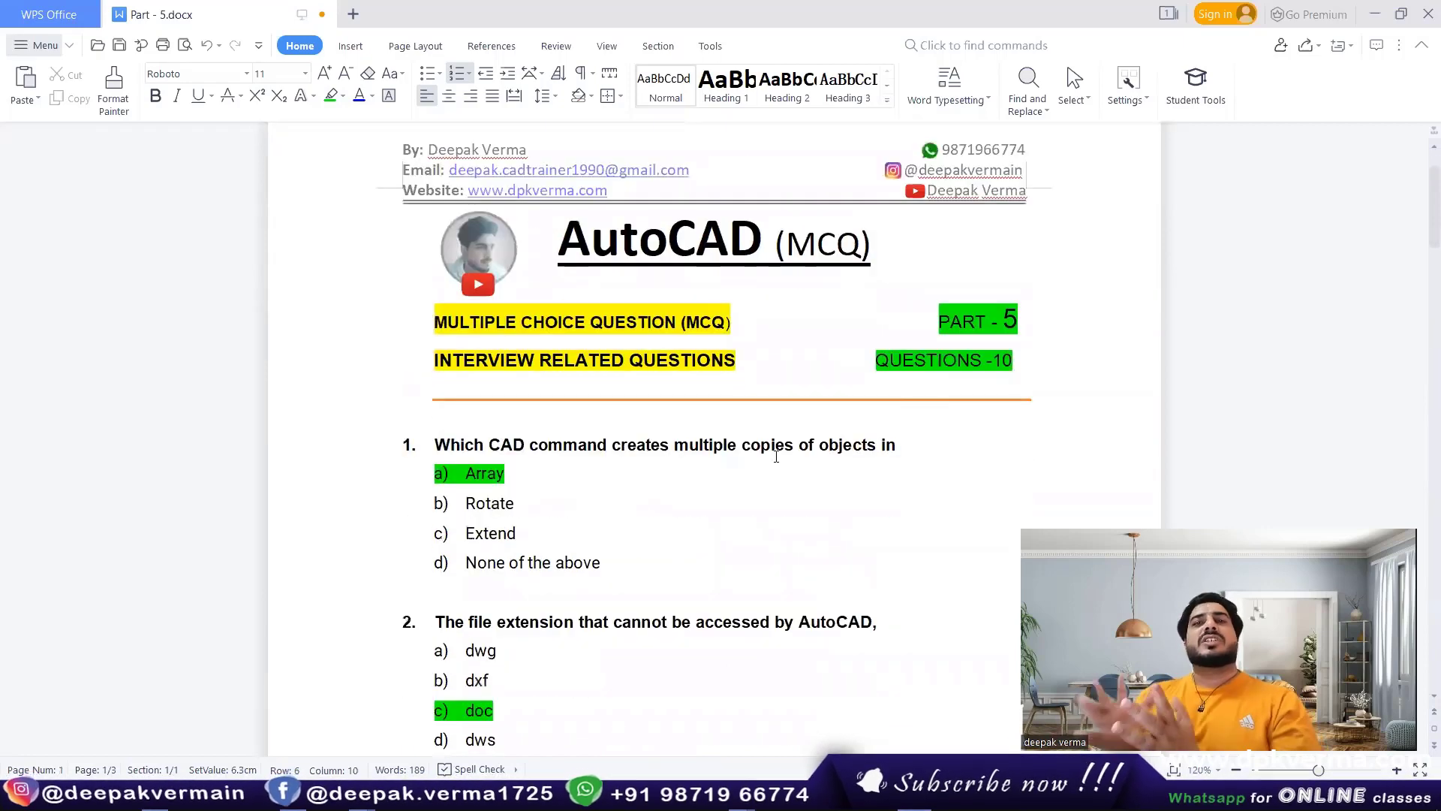